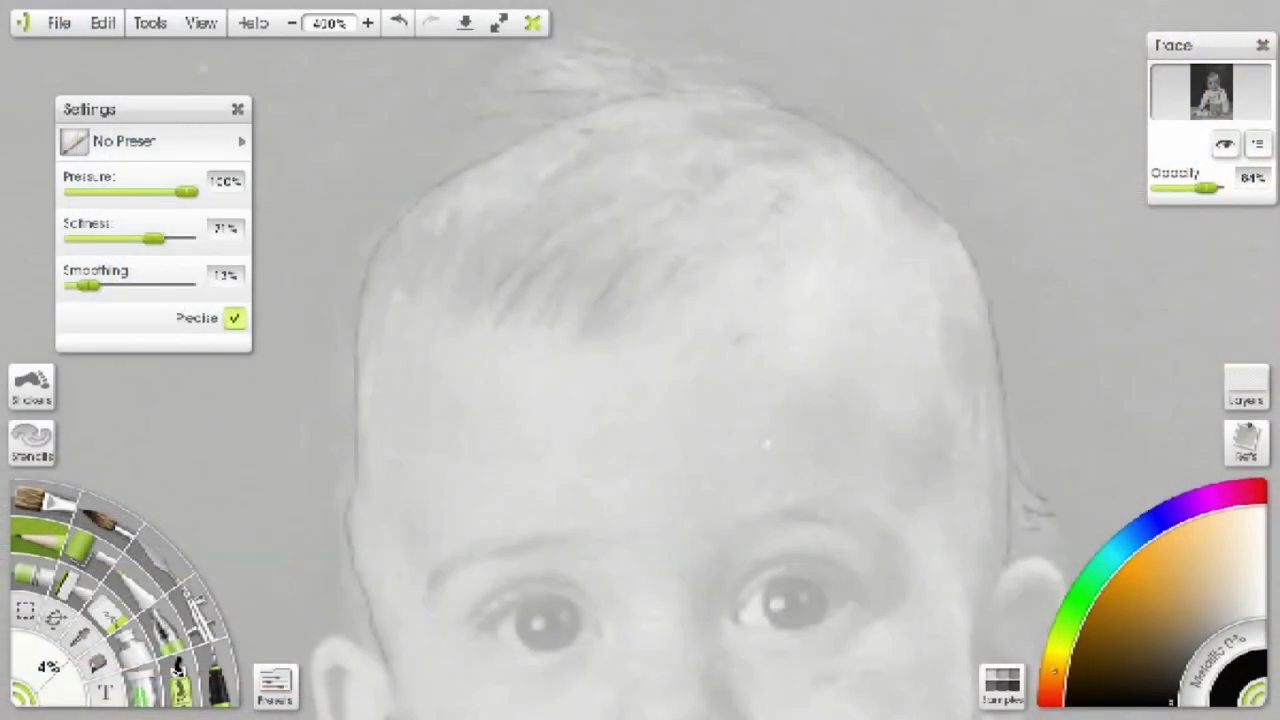
# - Pan around the 400% view and begin the pencil outline at the collar and emblem
pyautogui.moveTo(585, 530); pyautogui.dragTo(585, 305)
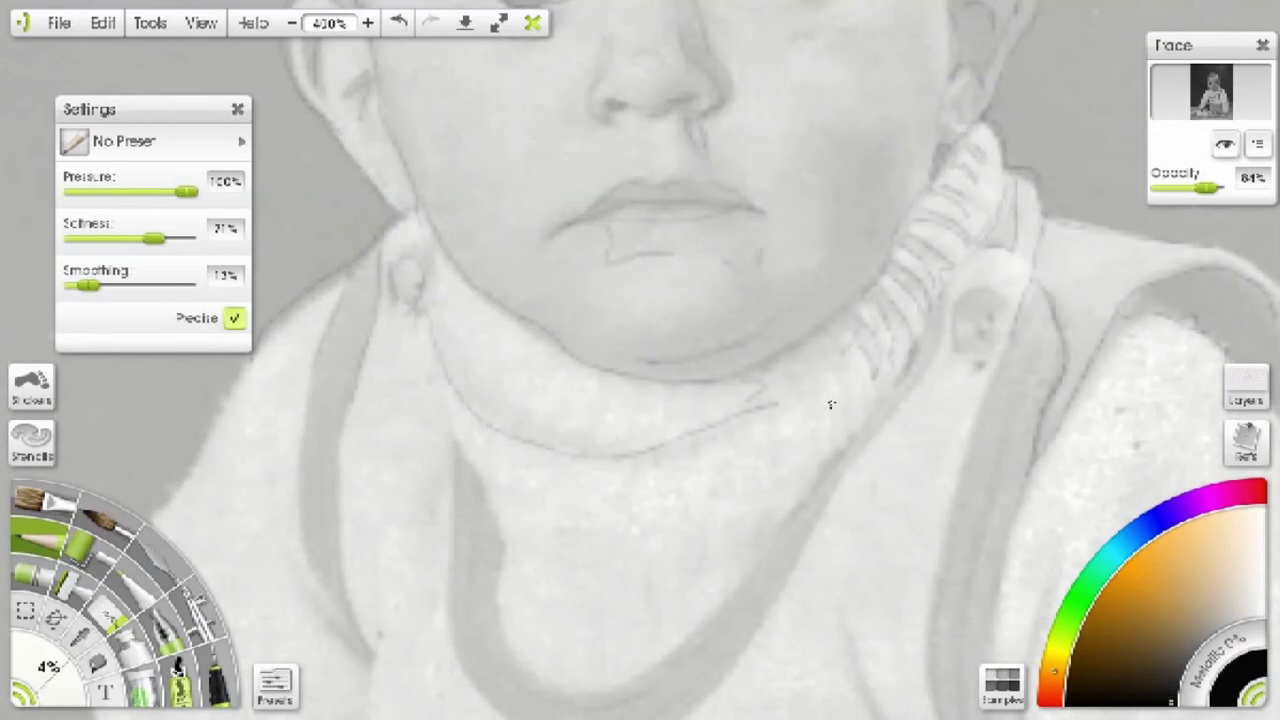
pyautogui.scroll(-1, 374, 703)
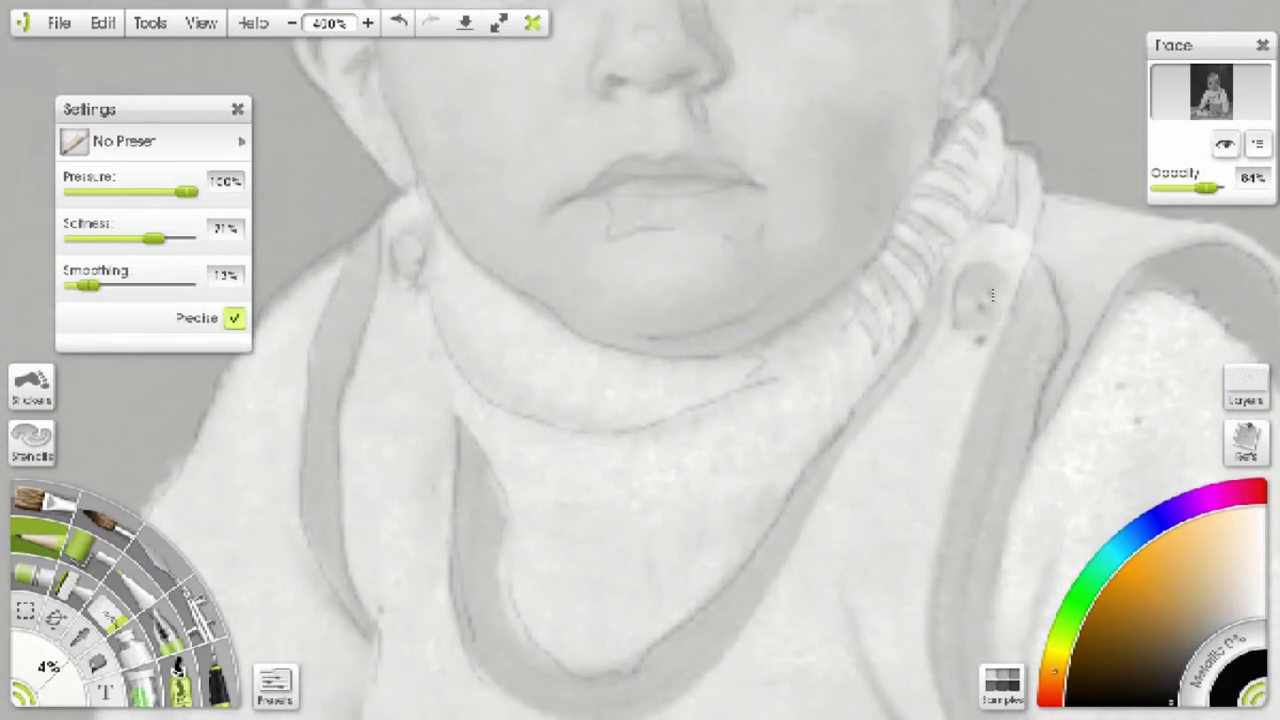
pyautogui.scroll(-4, 962, 441)
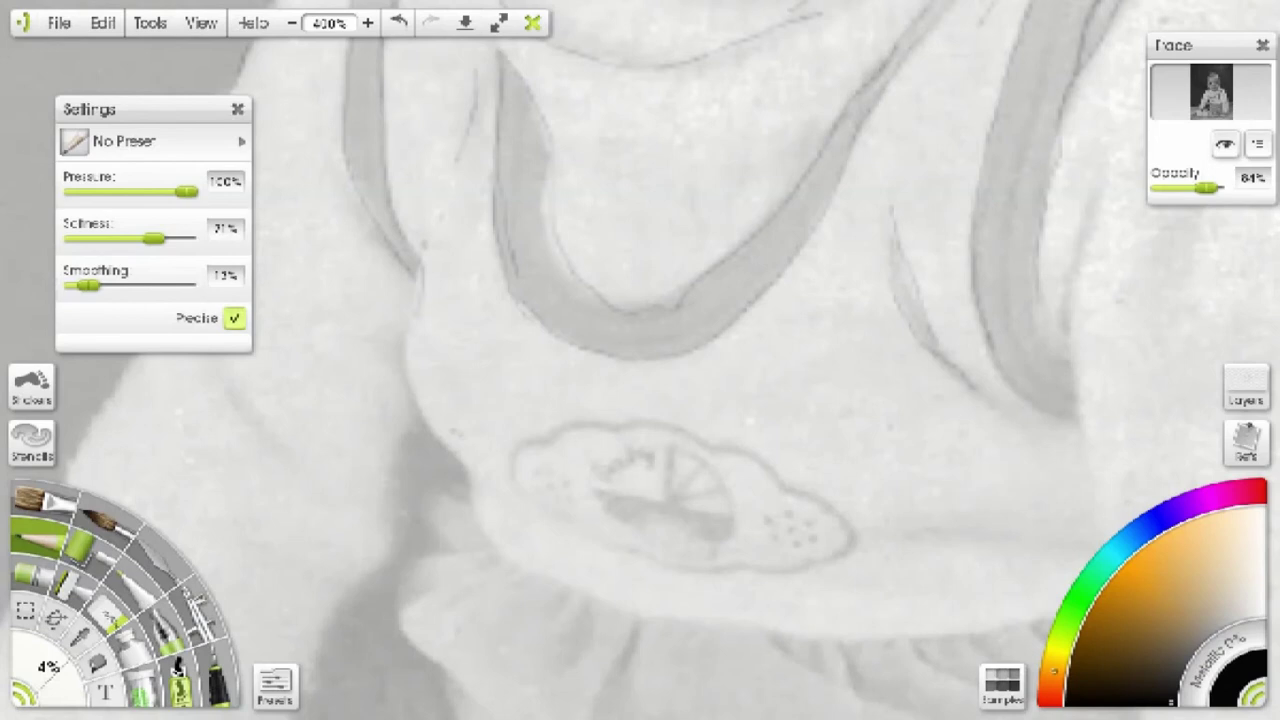
pyautogui.hscroll(-4, 489, 224)
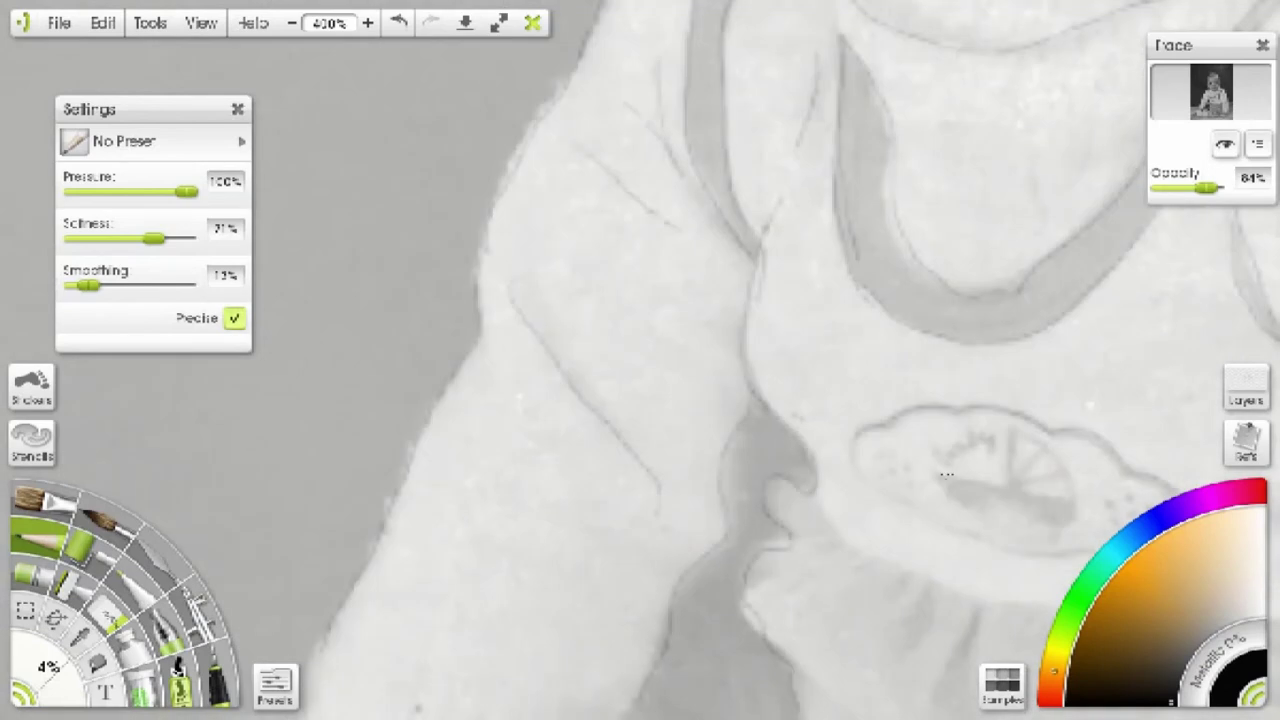
pyautogui.hscroll(4, 640, 360)
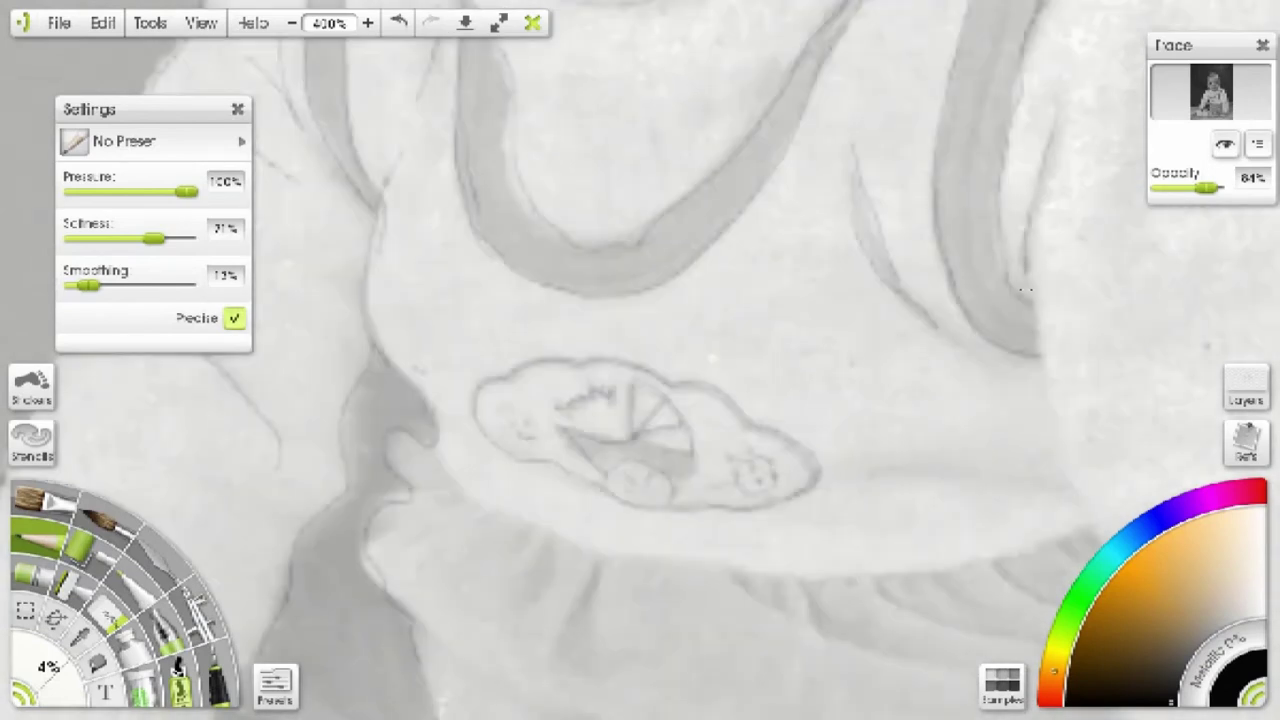
pyautogui.hscroll(2, 1025, 290)
pyautogui.scroll(-1, 1025, 290)
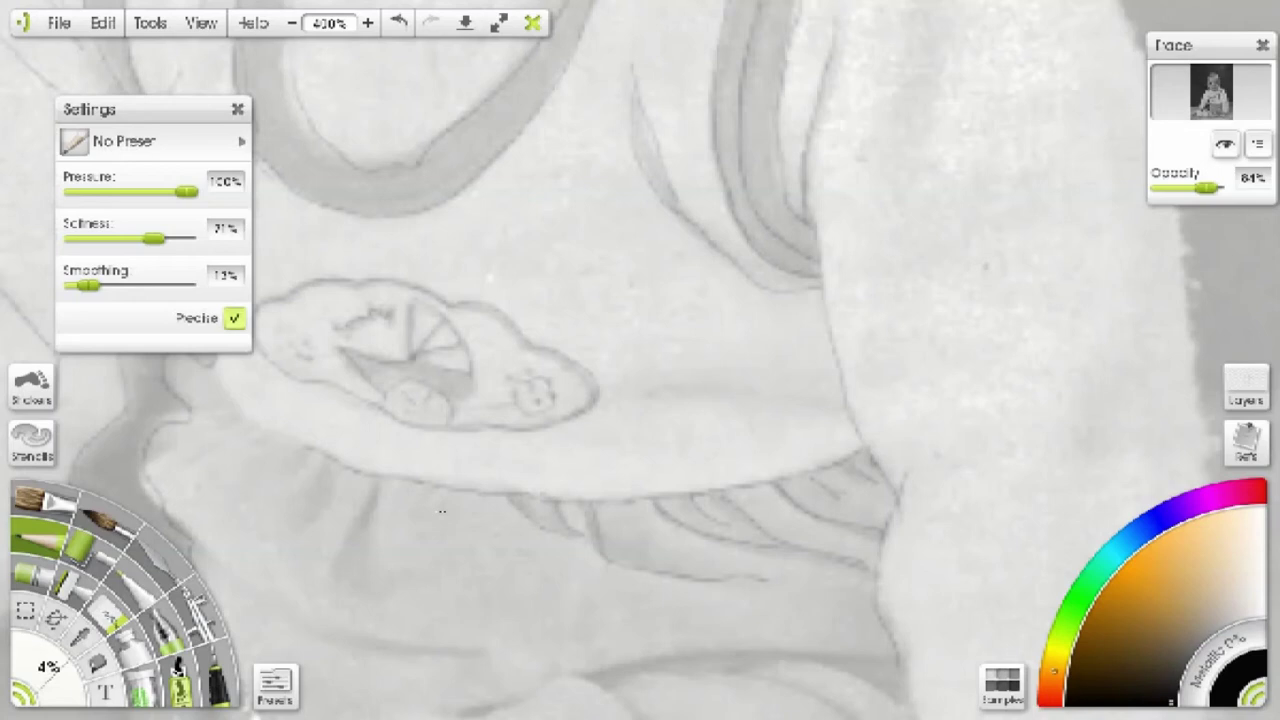
pyautogui.hscroll(1, 220, 410)
pyautogui.scroll(4, 731, 122)
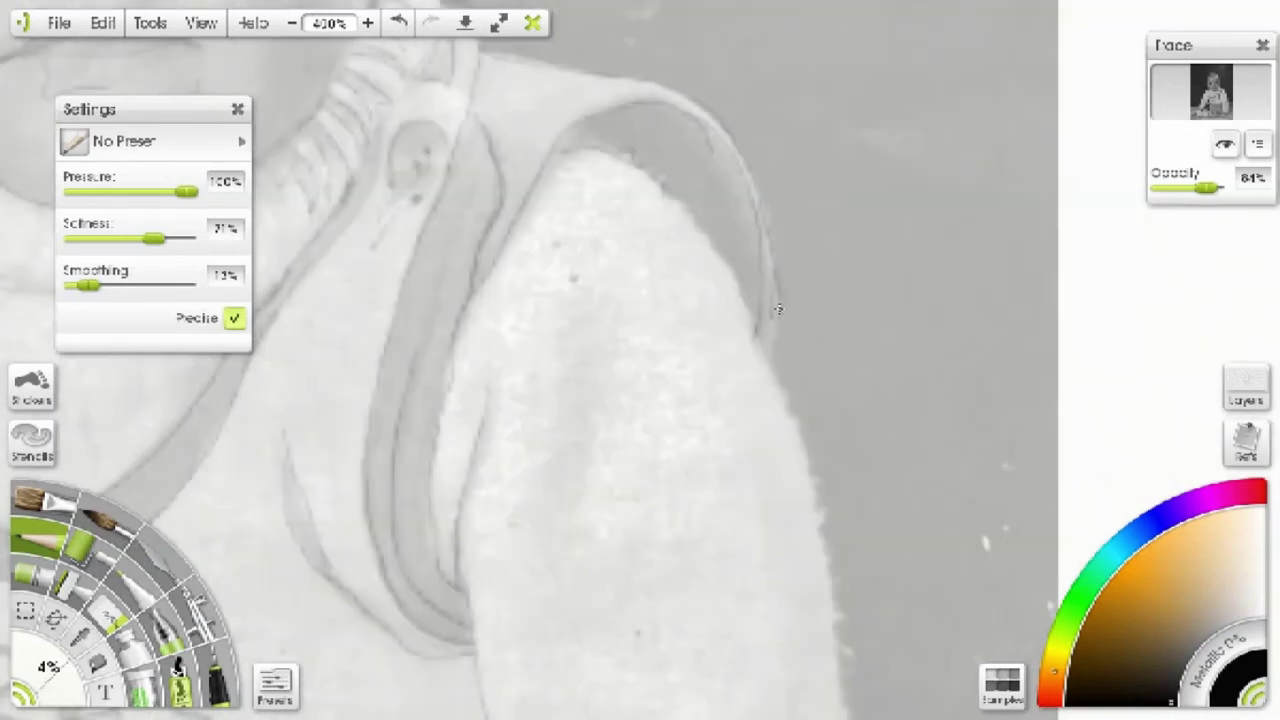
pyautogui.scroll(-3, 829, 541)
pyautogui.hscroll(1, 829, 541)
pyautogui.scroll(-1, 800, 290)
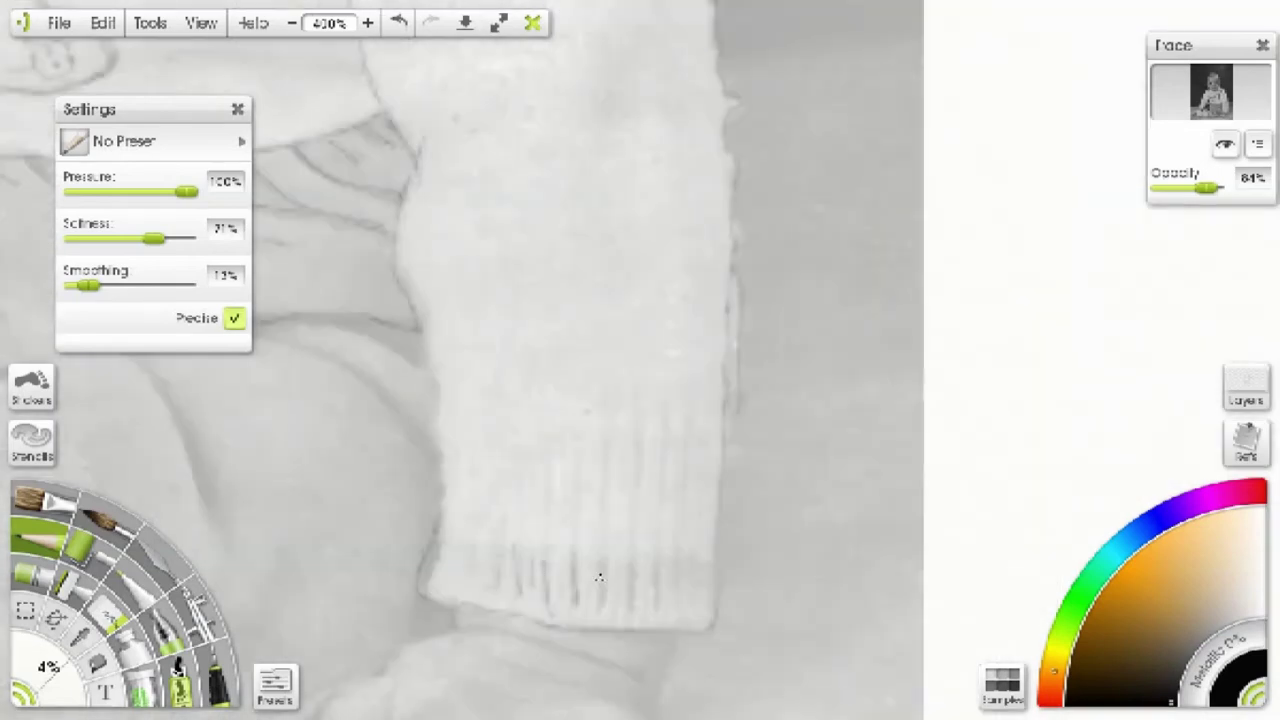
pyautogui.moveTo(599, 577)
pyautogui.mouseDown()
pyautogui.moveTo(430, 420)
pyautogui.moveTo(440, 560)
pyautogui.moveTo(460, 514)
pyautogui.mouseUp()
pyautogui.scroll(-3, 460, 514)
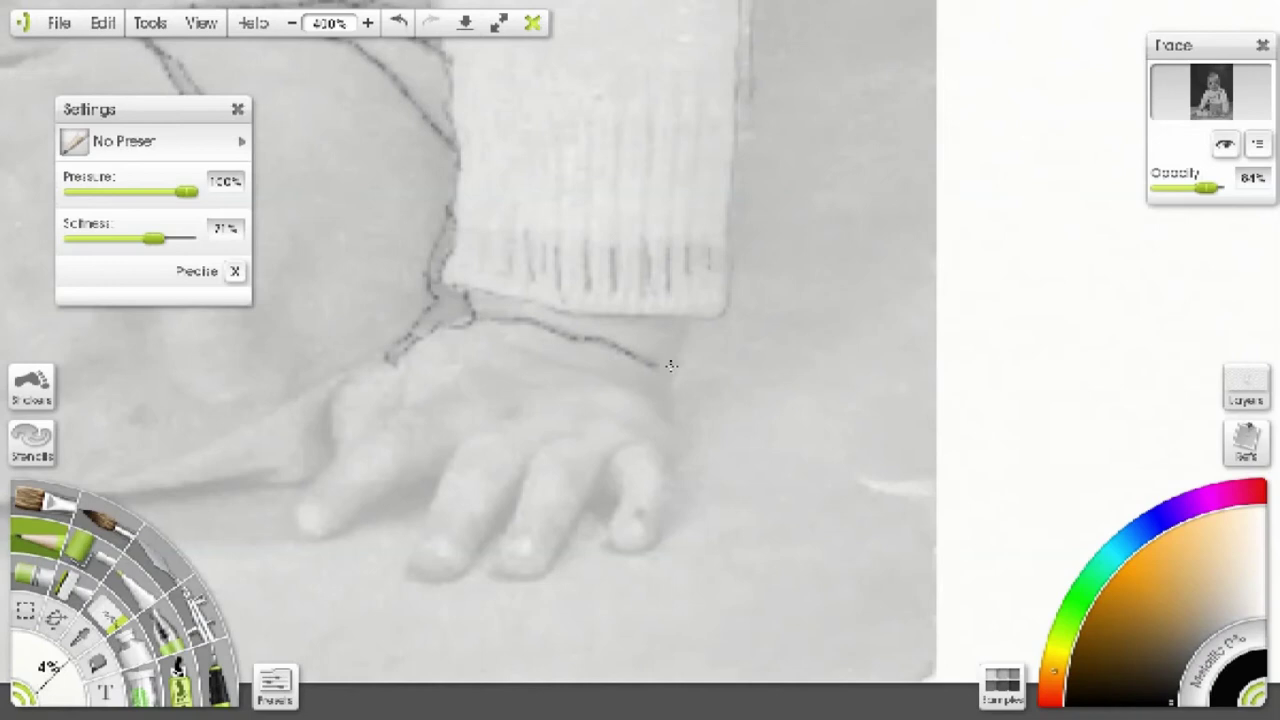
# - Outline the wrist, fingers, back of the hand and the cloth edge
pyautogui.moveTo(671, 366); pyautogui.dragTo(677, 460)
pyautogui.moveTo(430, 500)
pyautogui.mouseDown()
pyautogui.moveTo(330, 400)
pyautogui.moveTo(500, 425)
pyautogui.mouseUp()
pyautogui.moveTo(460, 385); pyautogui.dragTo(550, 360)
pyautogui.scroll(-2, 550, 360)
pyautogui.hscroll(-3, 550, 360)
pyautogui.moveTo(440, 360); pyautogui.dragTo(680, 330)
pyautogui.hscroll(-1, 620, 423)
pyautogui.hscroll(-3, 620, 423)
# - Outline the sleeve cuff, the foot and its top, the sock cuff and the ankle
pyautogui.moveTo(400, 170)
pyautogui.mouseDown()
pyautogui.moveTo(620, 352)
pyautogui.moveTo(580, 128)
pyautogui.mouseUp()
pyautogui.scroll(1, 580, 300)
pyautogui.moveTo(505, 155); pyautogui.dragTo(680, 50)
pyautogui.hscroll(-3, 600, 300)
pyautogui.moveTo(378, 206); pyautogui.dragTo(832, 424)
pyautogui.moveTo(495, 80); pyautogui.dragTo(880, 205)
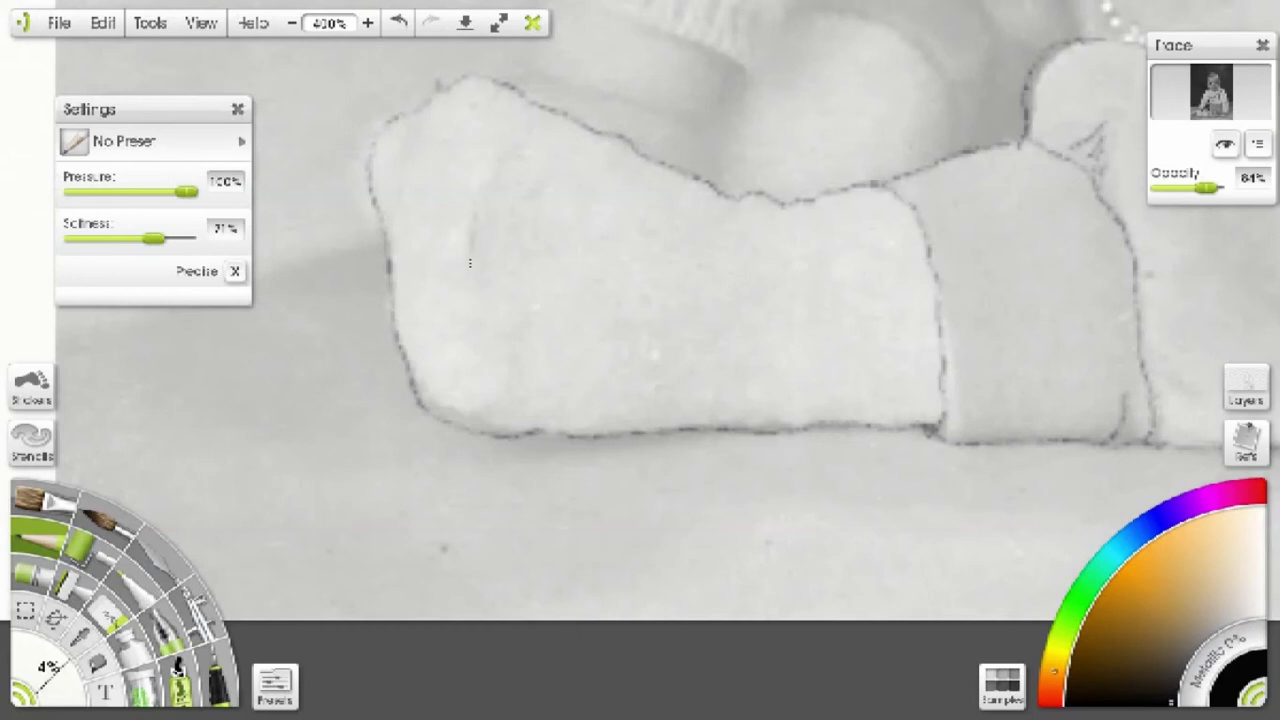
pyautogui.scroll(4, 600, 350)
pyautogui.moveTo(510, 280); pyautogui.dragTo(686, 380)
pyautogui.moveTo(495, 185); pyautogui.dragTo(735, 268)
pyautogui.moveTo(725, 230); pyautogui.dragTo(950, 345)
# - Trace the sleeve edge above the foot and the fold lines near the shoulder
pyautogui.moveTo(1010, 300); pyautogui.dragTo(830, 120)
pyautogui.moveTo(830, 120)
pyautogui.mouseDown()
pyautogui.moveTo(896, 18)
pyautogui.moveTo(1045, 185)
pyautogui.mouseUp()
pyautogui.moveTo(1010, 40); pyautogui.dragTo(1055, 235)
pyautogui.moveTo(980, 95); pyautogui.dragTo(1035, 175)
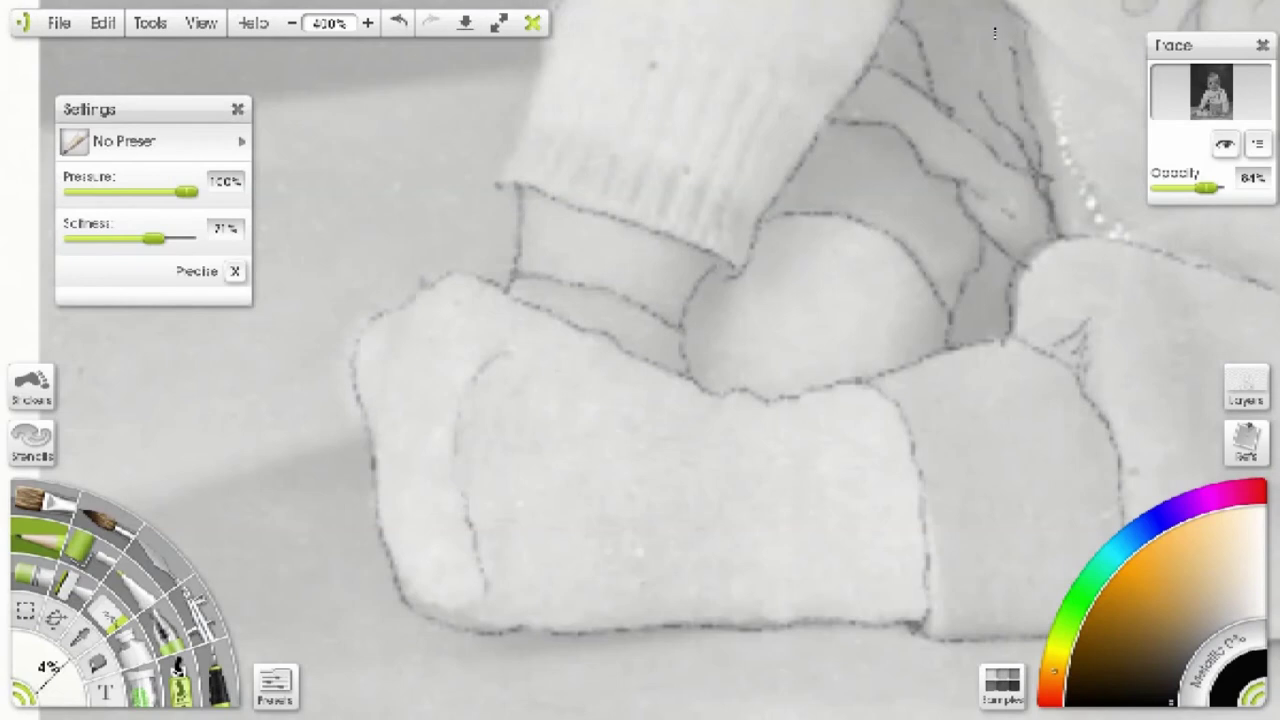
pyautogui.scroll(5, 640, 360)
pyautogui.scroll(5, 640, 360)
pyautogui.scroll(5, 640, 360)
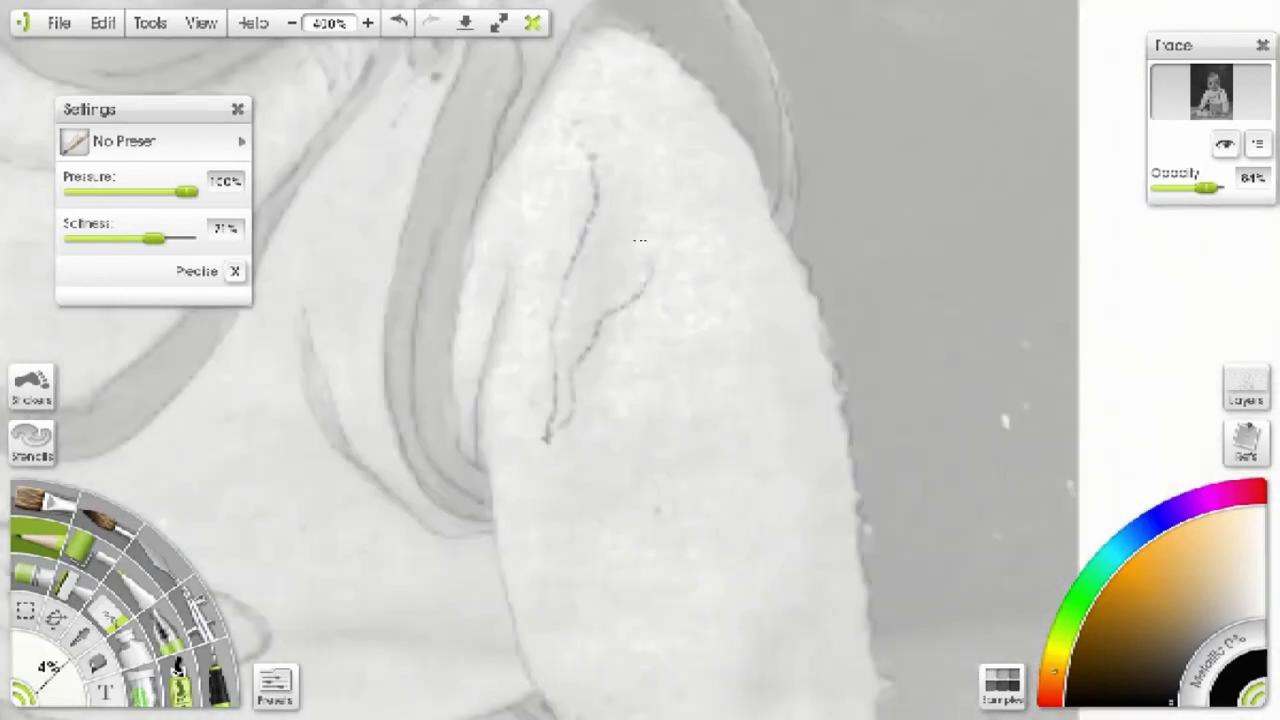
# - Fit the whole image in view, select the Pencil and top layer, and choose grey for the eyes
pyautogui.hotkey('ctrl', '0')
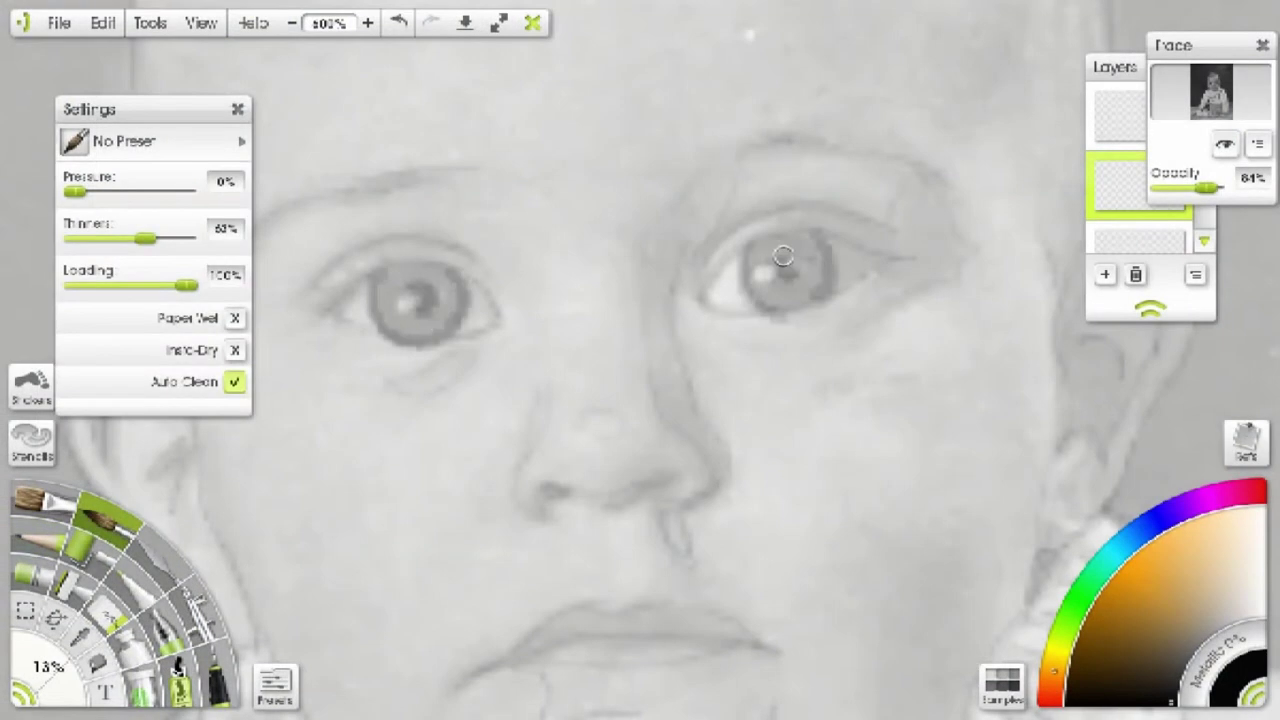
pyautogui.click(198, 608)
pyautogui.click(1121, 120)
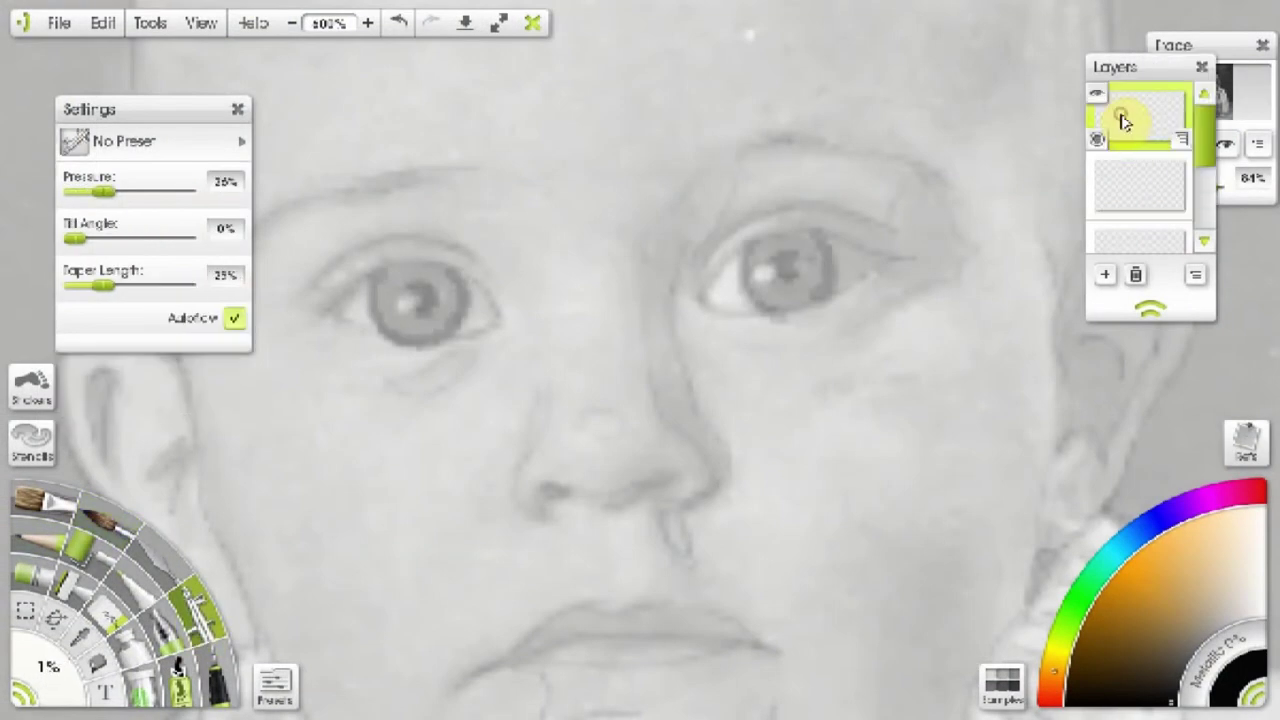
pyautogui.click(1113, 580)
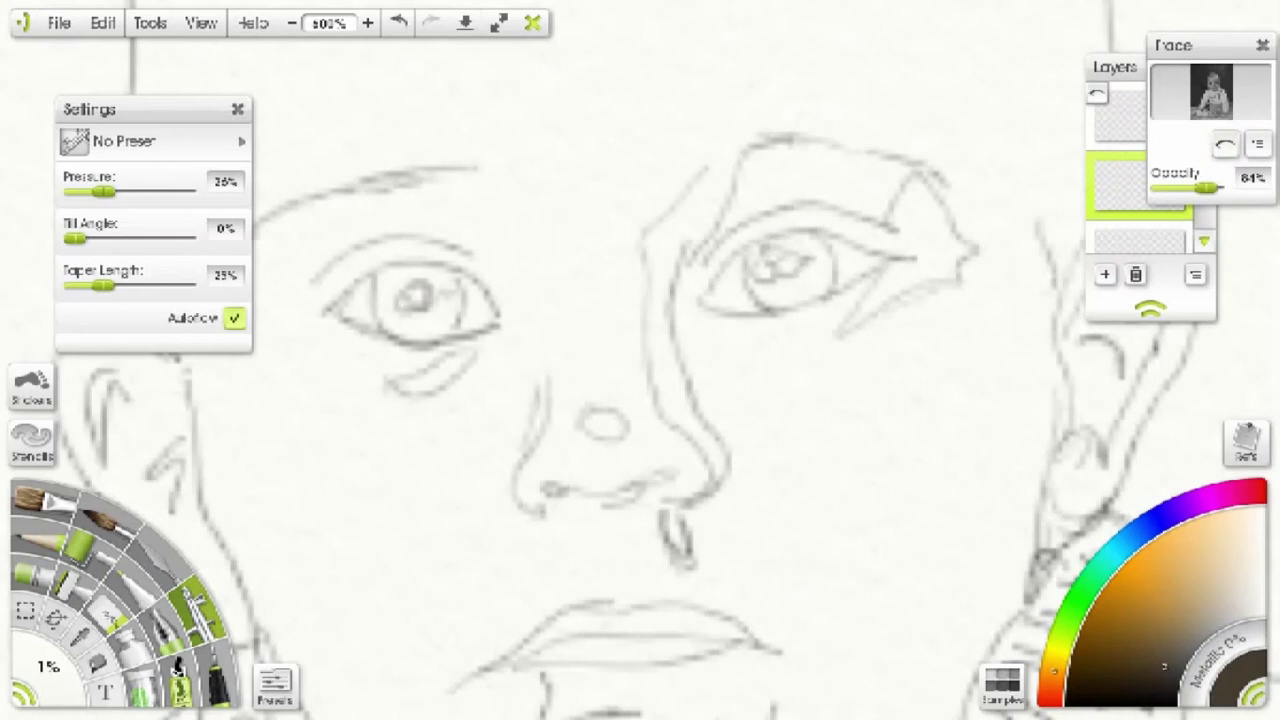
pyautogui.keyDown('alt'); pyautogui.click(787, 287); pyautogui.keyUp('alt')
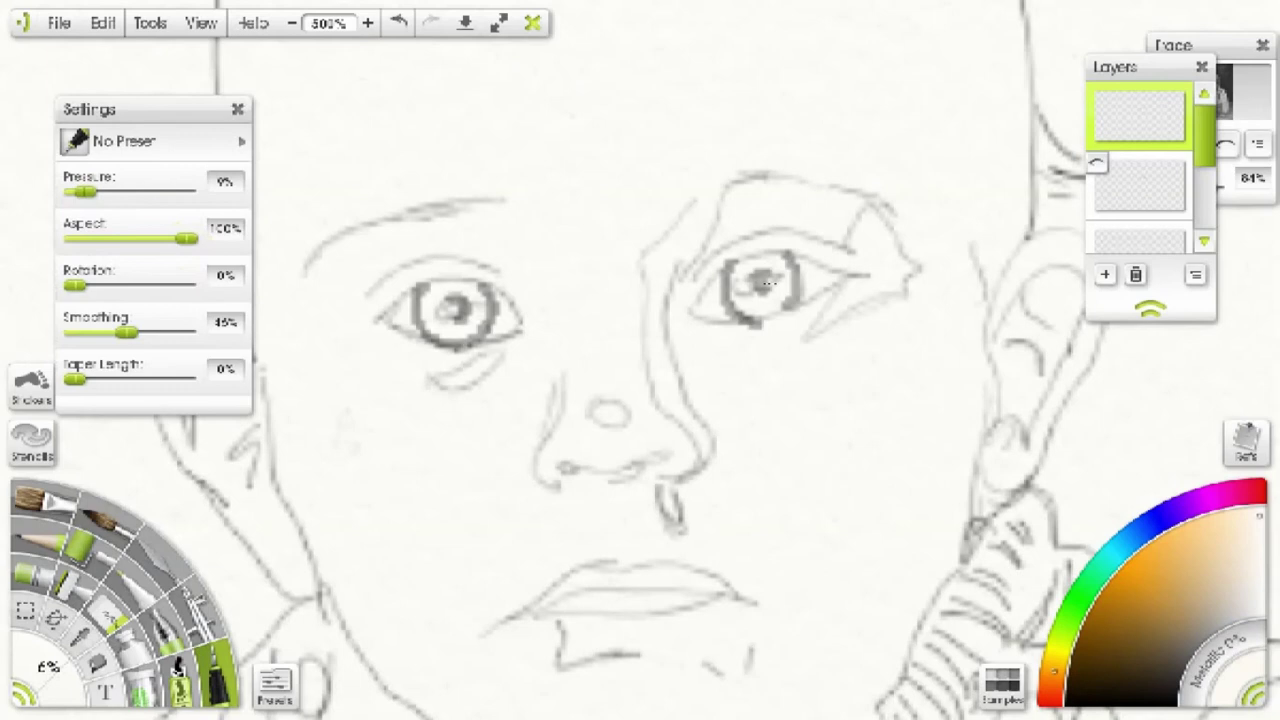
# - On the second layer, paint tan shading on the nose, brows, eyelid, under-eyes and upper lip
pyautogui.click(1110, 200)
pyautogui.click(1195, 620)
pyautogui.moveTo(655, 340)
pyautogui.mouseDown()
pyautogui.moveTo(705, 460)
pyautogui.moveTo(715, 195)
pyautogui.mouseUp()
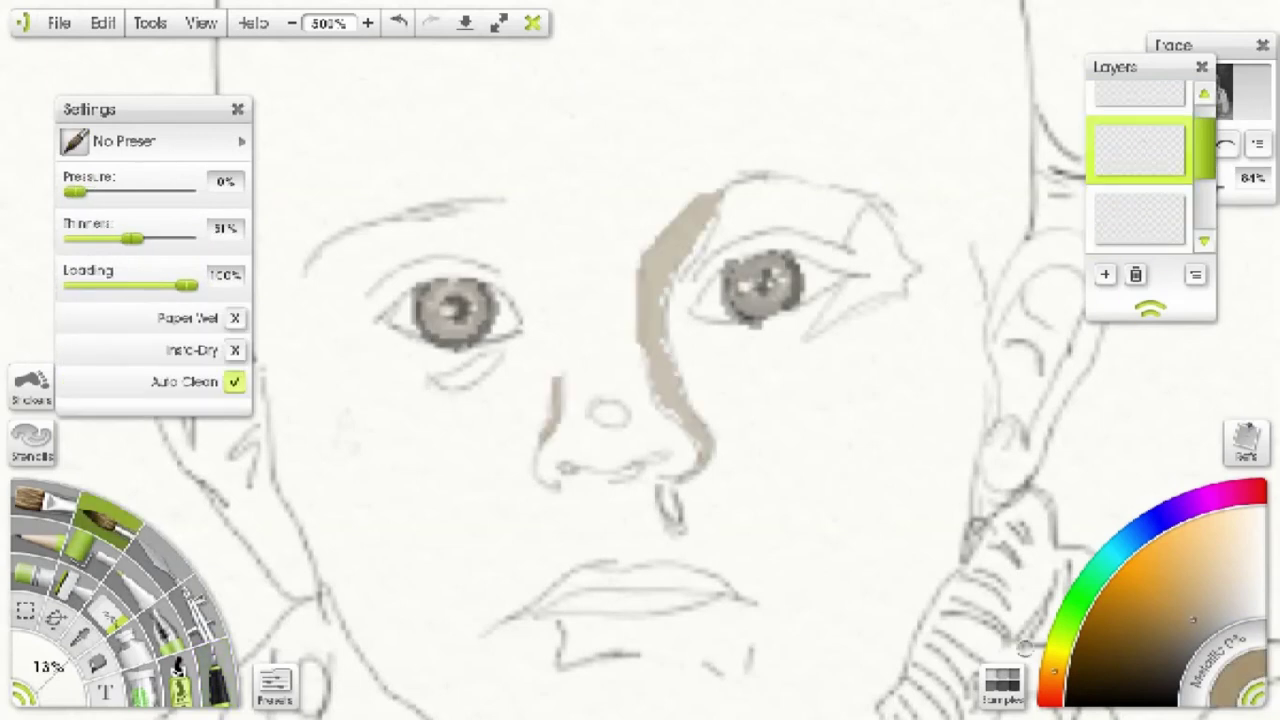
pyautogui.moveTo(440, 382); pyautogui.dragTo(495, 358)
pyautogui.moveTo(810, 325); pyautogui.dragTo(890, 280)
pyautogui.moveTo(850, 212); pyautogui.dragTo(915, 272)
pyautogui.moveTo(383, 312); pyautogui.dragTo(545, 322)
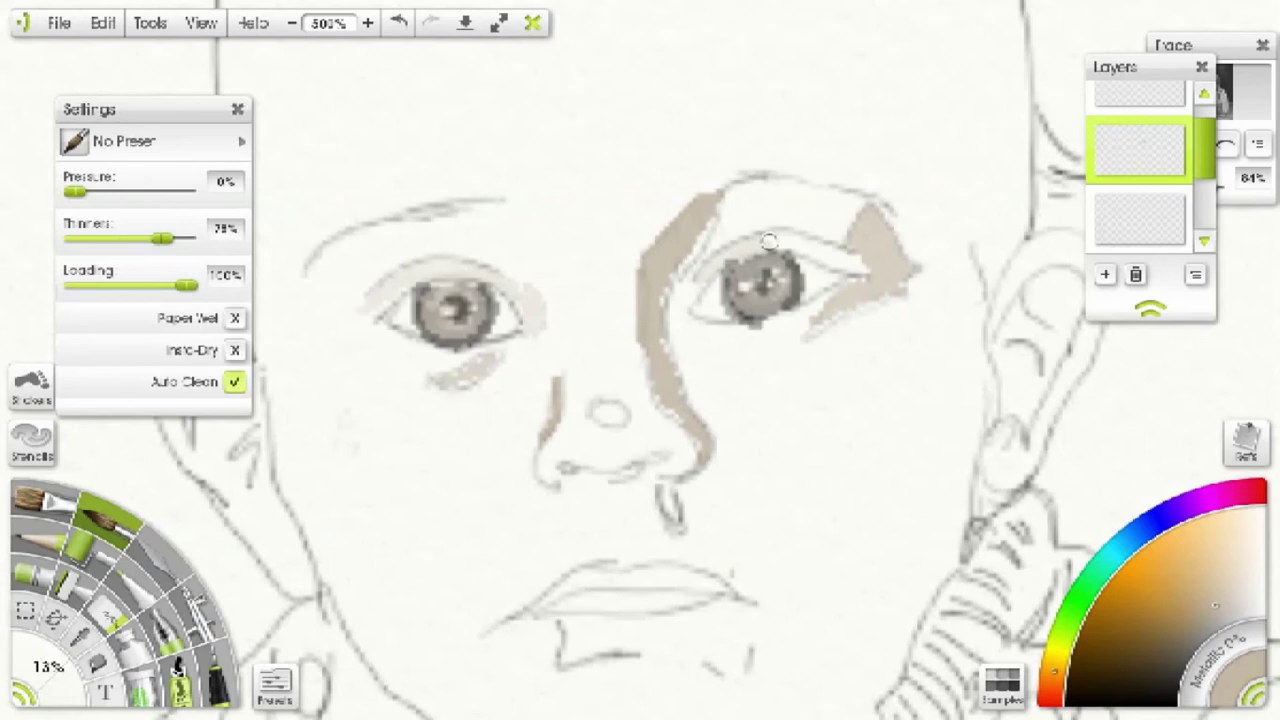
pyautogui.moveTo(589, 568)
pyautogui.mouseDown()
pyautogui.moveTo(658, 574)
pyautogui.moveTo(689, 600)
pyautogui.mouseUp()
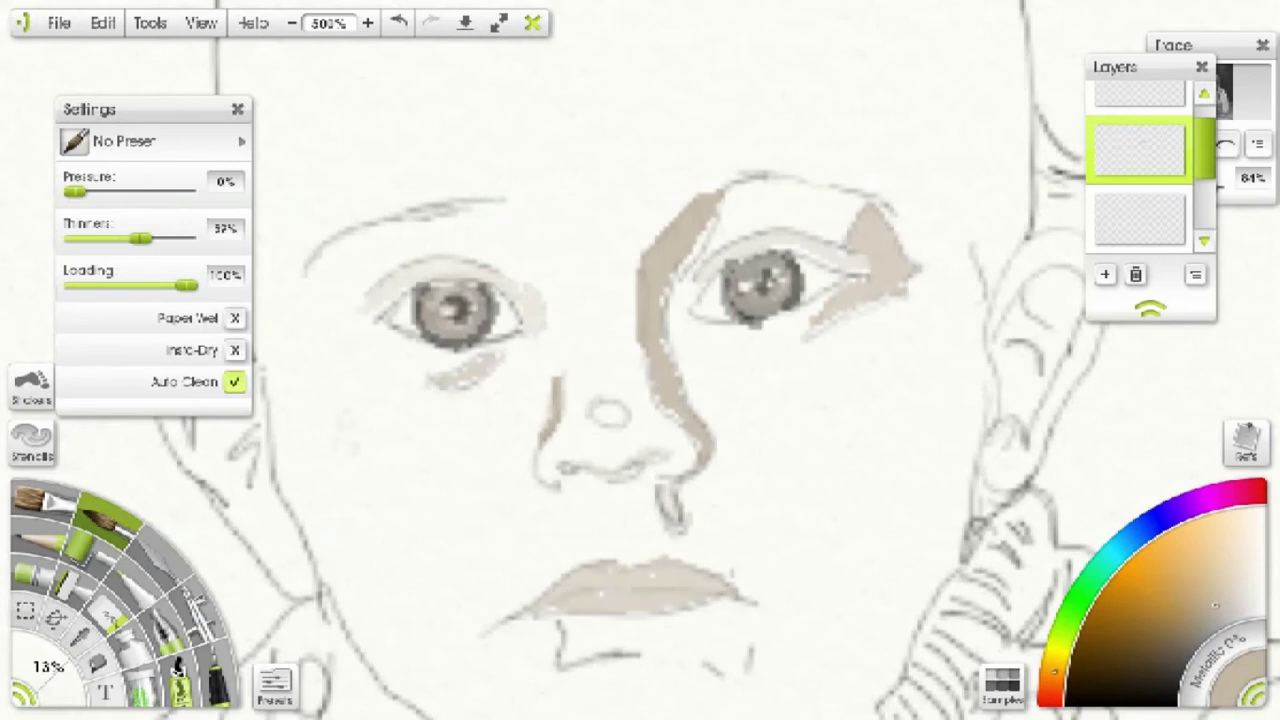
# - Darken the upper lip with a darker grey, then dilute the paint with Thinners
pyautogui.click(1197, 628)
pyautogui.moveTo(142, 238); pyautogui.dragTo(97, 238)
pyautogui.moveTo(560, 592); pyautogui.dragTo(675, 592)
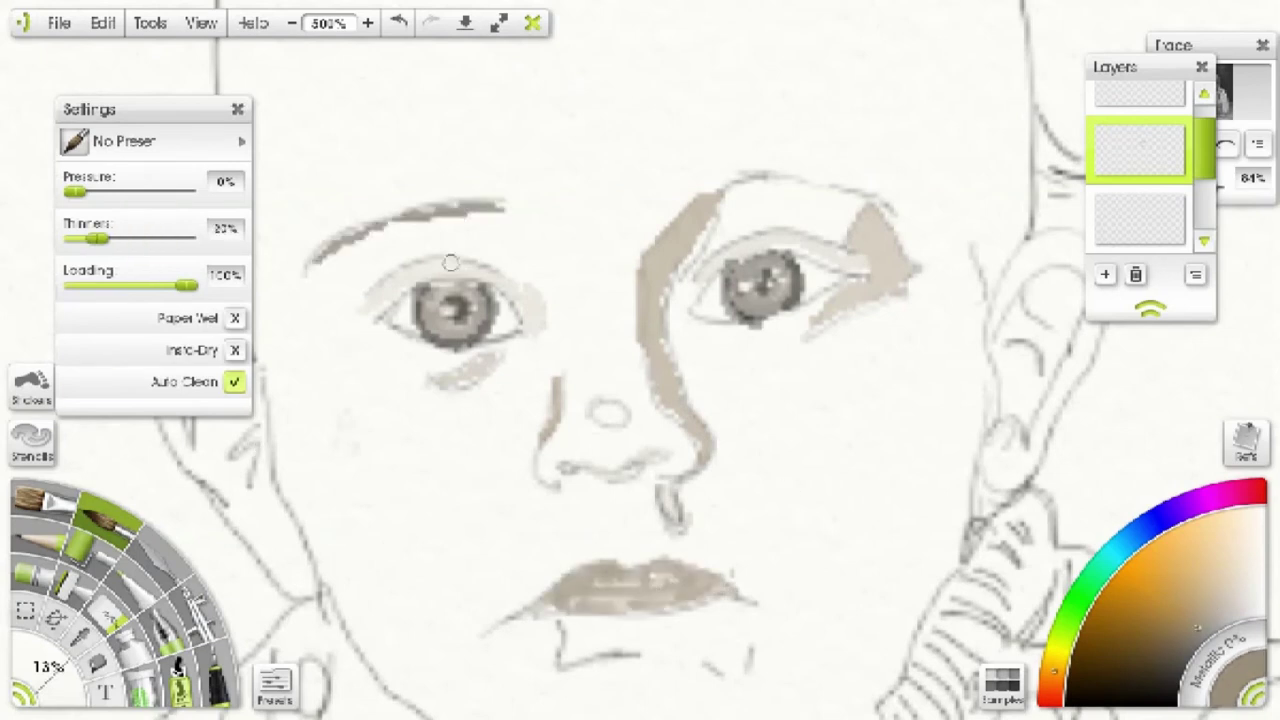
pyautogui.moveTo(97, 238); pyautogui.dragTo(165, 238)
# - Lightly shade the nose bridge, both cheeks, chin and lower lip in a paler colour
pyautogui.click(1226, 580)
pyautogui.moveTo(570, 370); pyautogui.dragTo(640, 450)
pyautogui.moveTo(595, 230); pyautogui.dragTo(615, 360)
pyautogui.moveTo(400, 345); pyautogui.dragTo(520, 345)
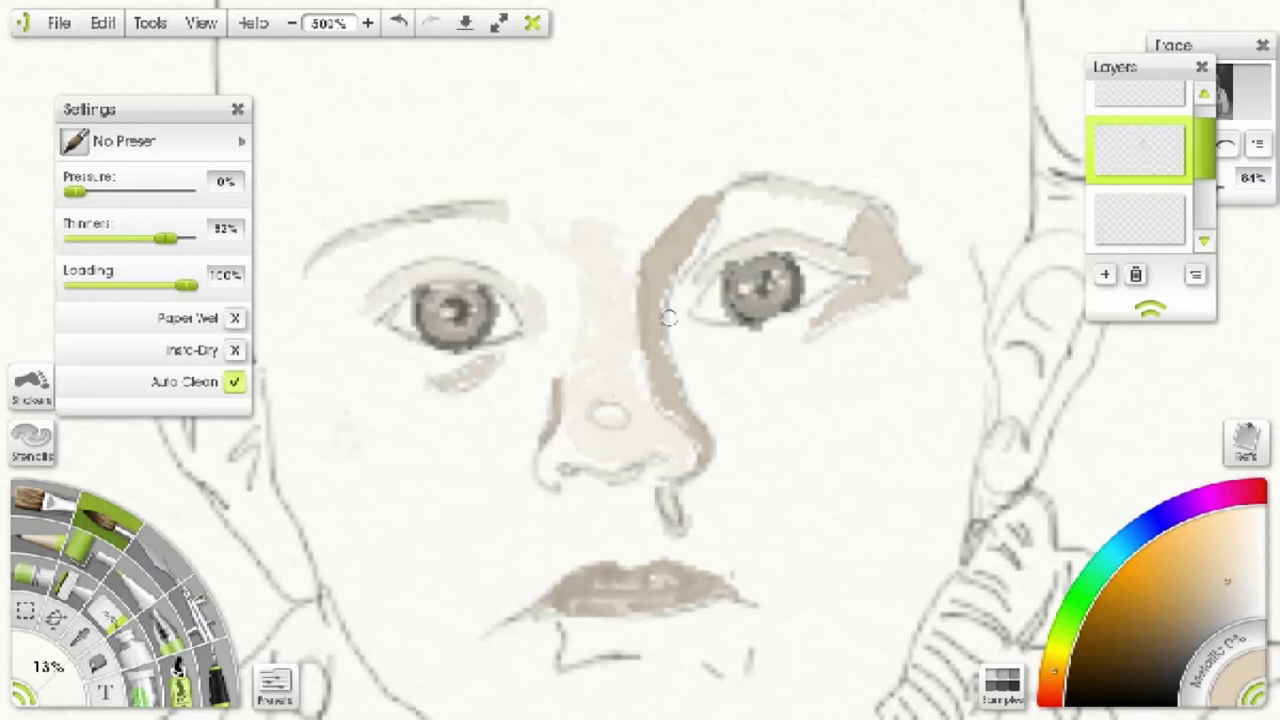
pyautogui.moveTo(660, 320); pyautogui.dragTo(760, 395)
pyautogui.moveTo(610, 518); pyautogui.dragTo(628, 538)
pyautogui.moveTo(165, 238); pyautogui.dragTo(148, 238)
pyautogui.moveTo(495, 630); pyautogui.dragTo(555, 660)
pyautogui.scroll(-5, 790, 598)
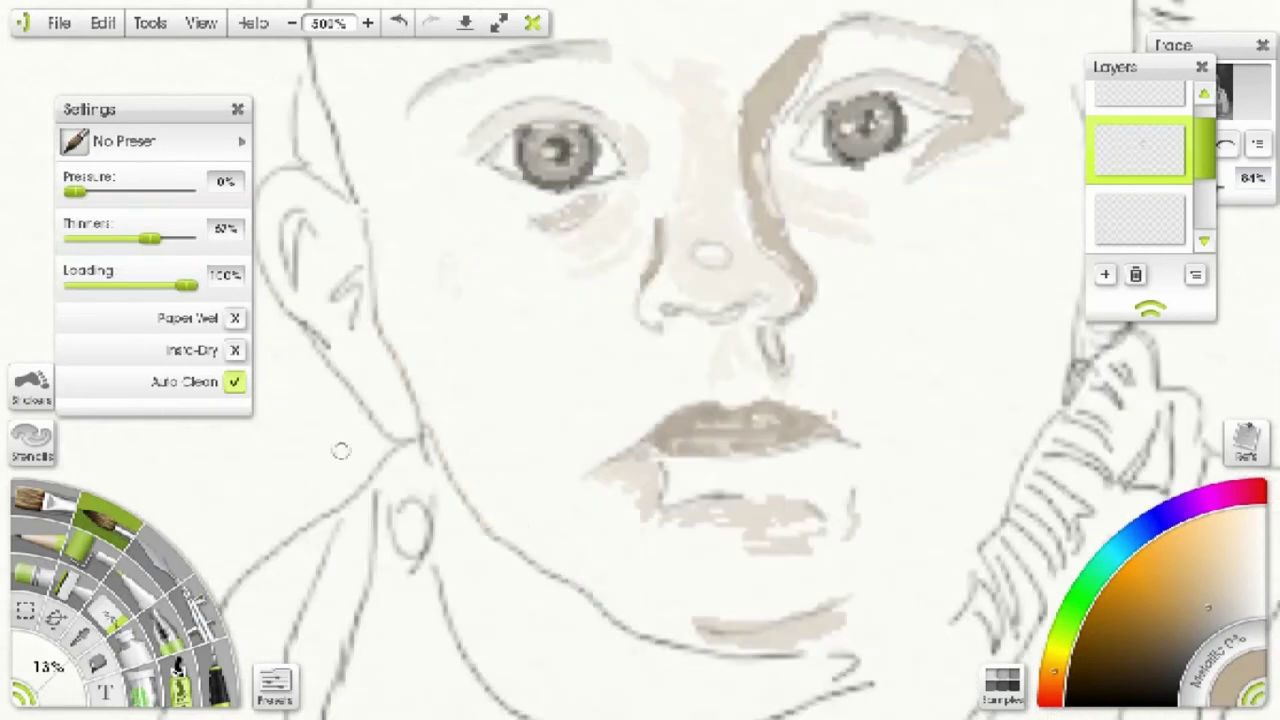
# - Shade the cheeks, along the neck, the jawline and inside the ear
pyautogui.moveTo(400, 340); pyautogui.dragTo(560, 570)
pyautogui.scroll(5, 782, 118)
pyautogui.moveTo(782, 118)
pyautogui.mouseDown()
pyautogui.moveTo(739, 391)
pyautogui.moveTo(540, 580)
pyautogui.mouseUp()
pyautogui.moveTo(690, 500); pyautogui.dragTo(340, 580)
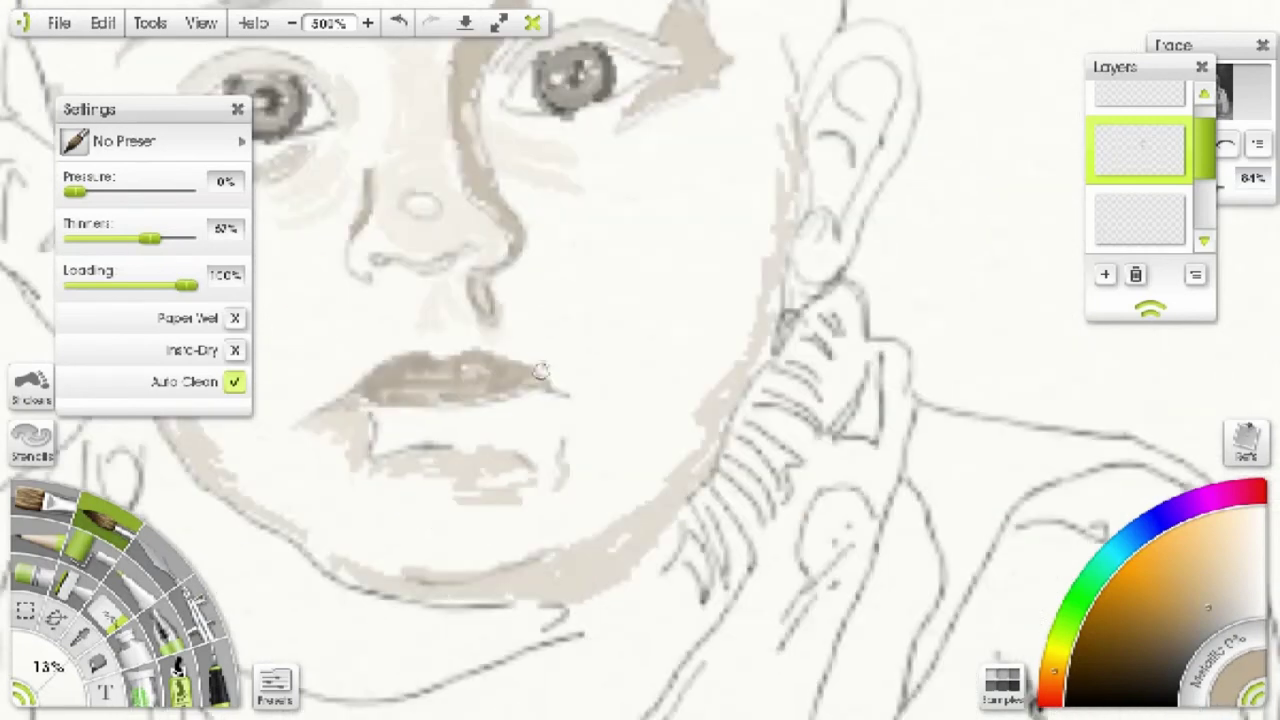
pyautogui.moveTo(870, 70); pyautogui.dragTo(830, 170)
pyautogui.moveTo(830, 110)
pyautogui.mouseDown()
pyautogui.moveTo(839, 77)
pyautogui.moveTo(829, 138)
pyautogui.moveTo(872, 220)
pyautogui.moveTo(829, 110)
pyautogui.moveTo(859, 132)
pyautogui.moveTo(775, 344)
pyautogui.mouseUp()
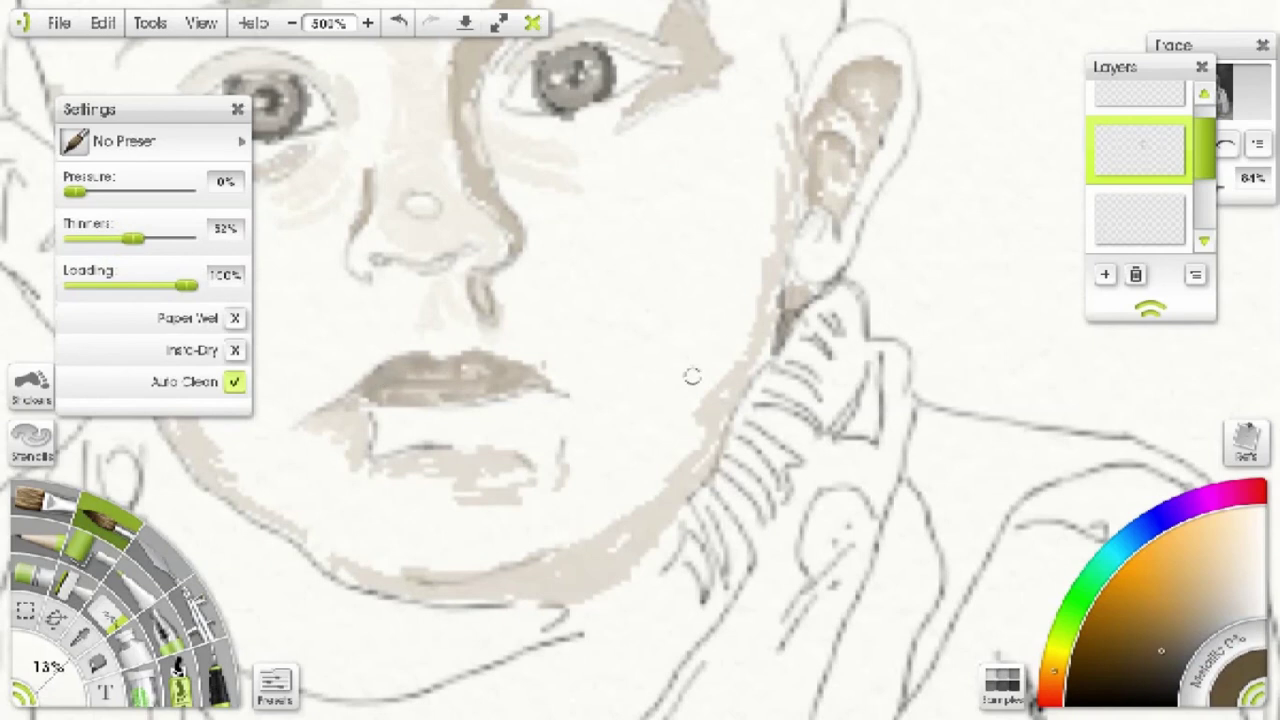
# - Erase the dark mark beside the nostril and sample the nostril colour from the photo
pyautogui.scroll(-5, 692, 376)
pyautogui.press('p')
pyautogui.scroll(5, 378, 262)
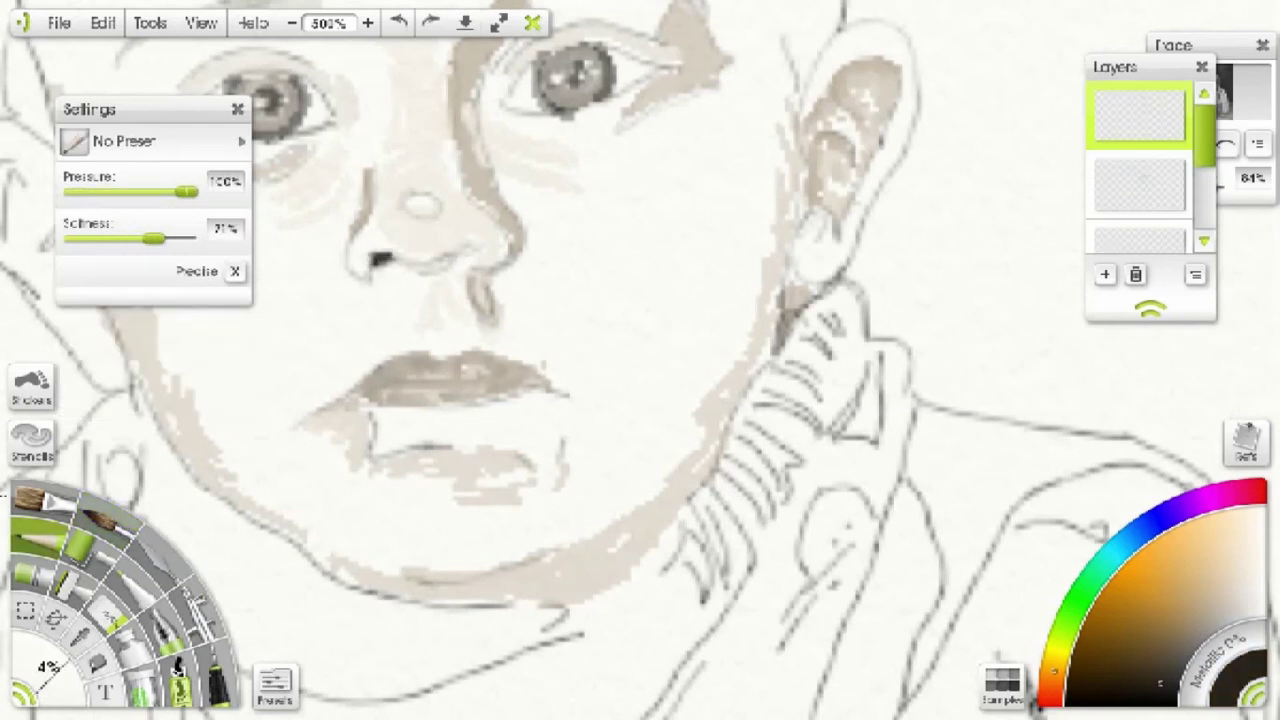
pyautogui.press('e')
pyautogui.moveTo(370, 255); pyautogui.dragTo(386, 264)
pyautogui.press('p')
pyautogui.hotkey('ctrl', 'shift', 't')
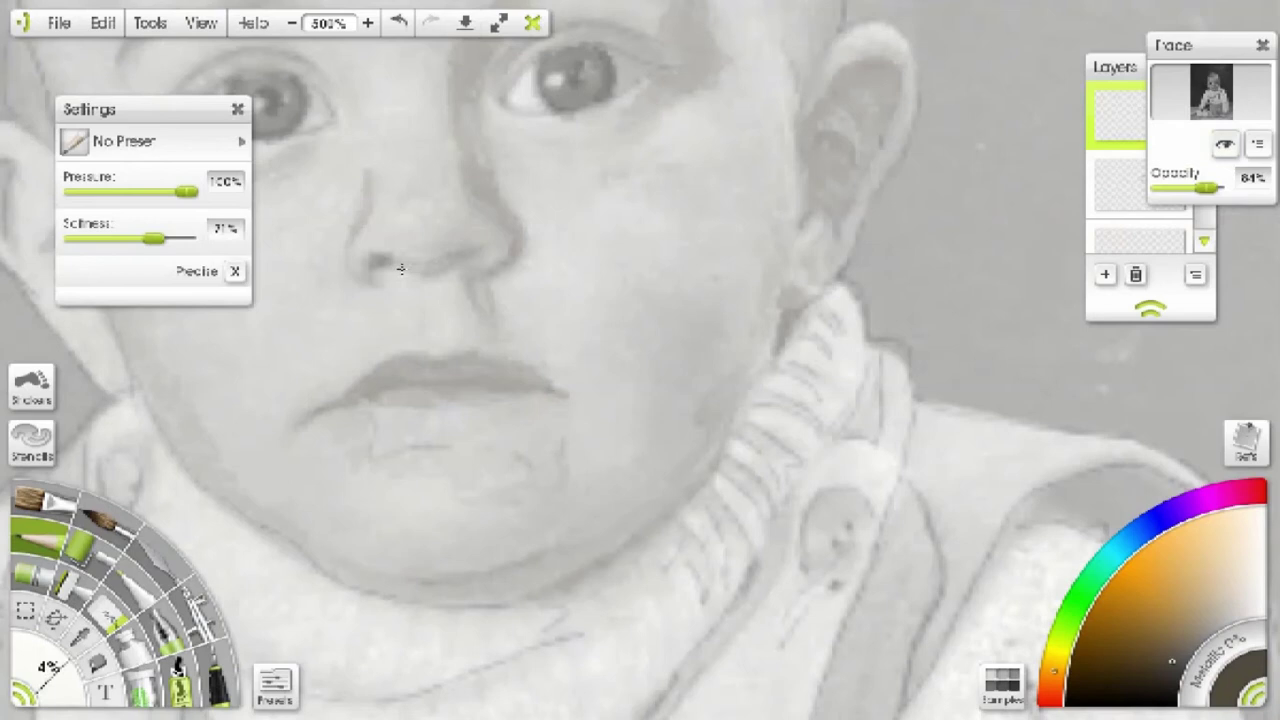
pyautogui.keyDown('alt'); pyautogui.click(390, 256); pyautogui.keyUp('alt')
pyautogui.hotkey('ctrl', 'shift', 't')
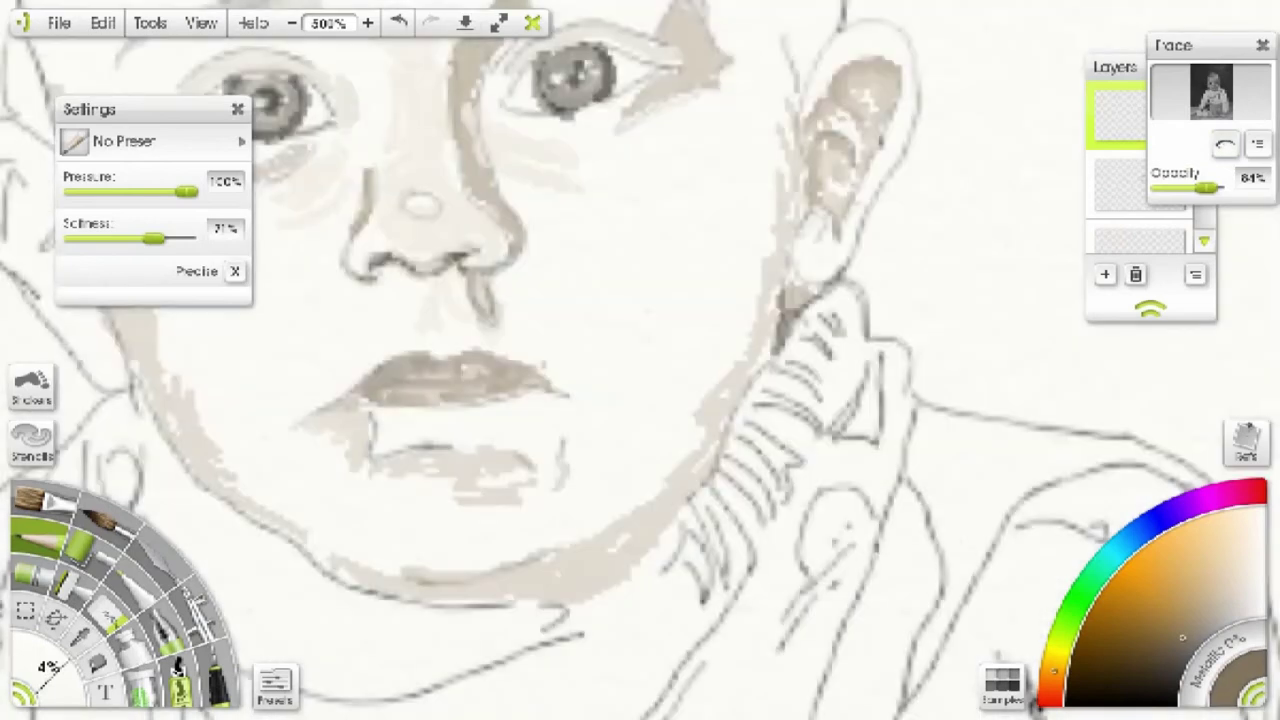
# - Sample skin tones from the photo and paint pink on the cheek and darker shading on the ear
pyautogui.press('o')
pyautogui.hotkey('ctrl', 'shift', 't')
pyautogui.keyDown('alt'); pyautogui.click(439, 167); pyautogui.keyUp('alt')
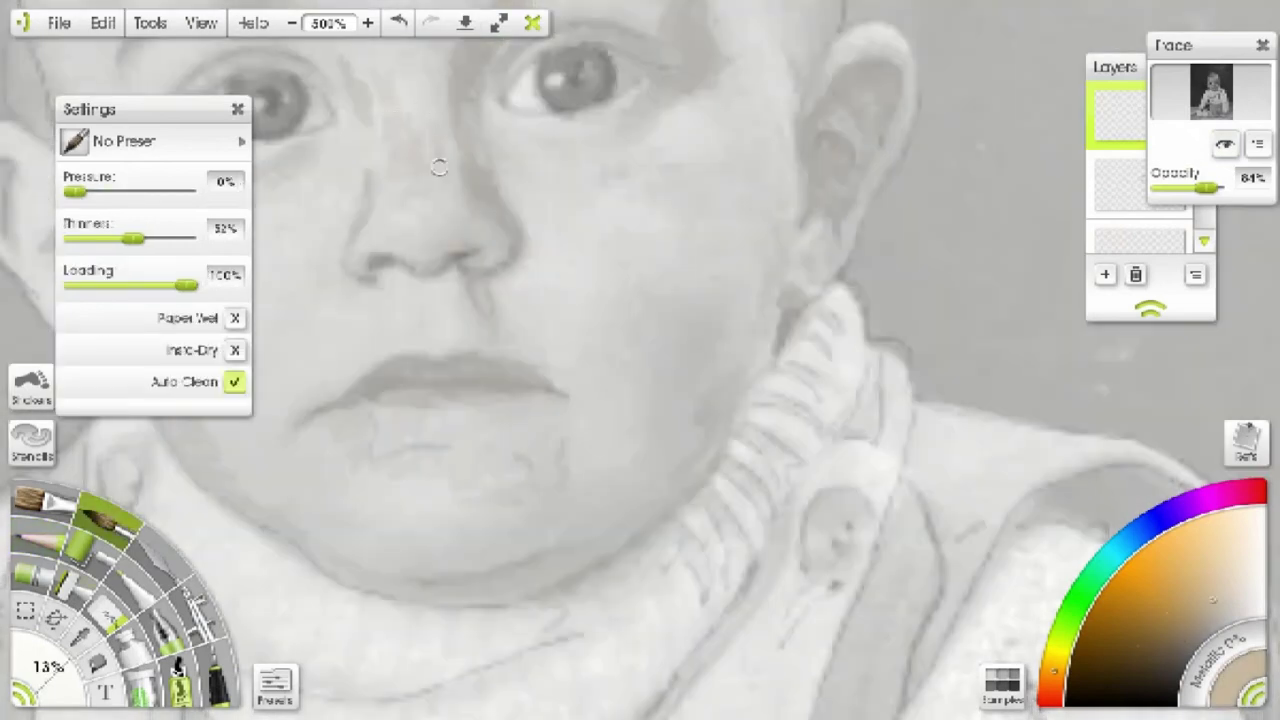
pyautogui.moveTo(680, 290)
pyautogui.mouseDown()
pyautogui.moveTo(700, 340)
pyautogui.moveTo(1134, 277)
pyautogui.mouseUp()
pyautogui.click(1200, 643)
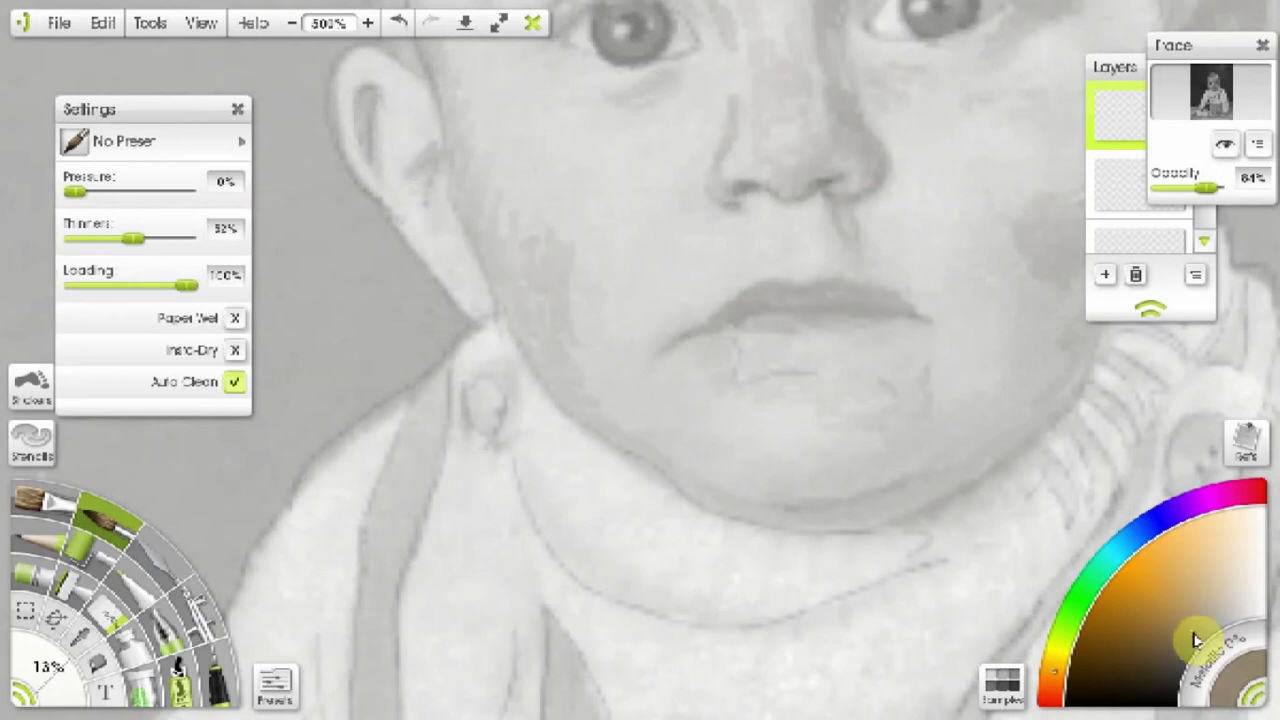
pyautogui.moveTo(368, 95); pyautogui.dragTo(430, 152)
pyautogui.keyDown('alt'); pyautogui.click(439, 183); pyautogui.keyUp('alt')
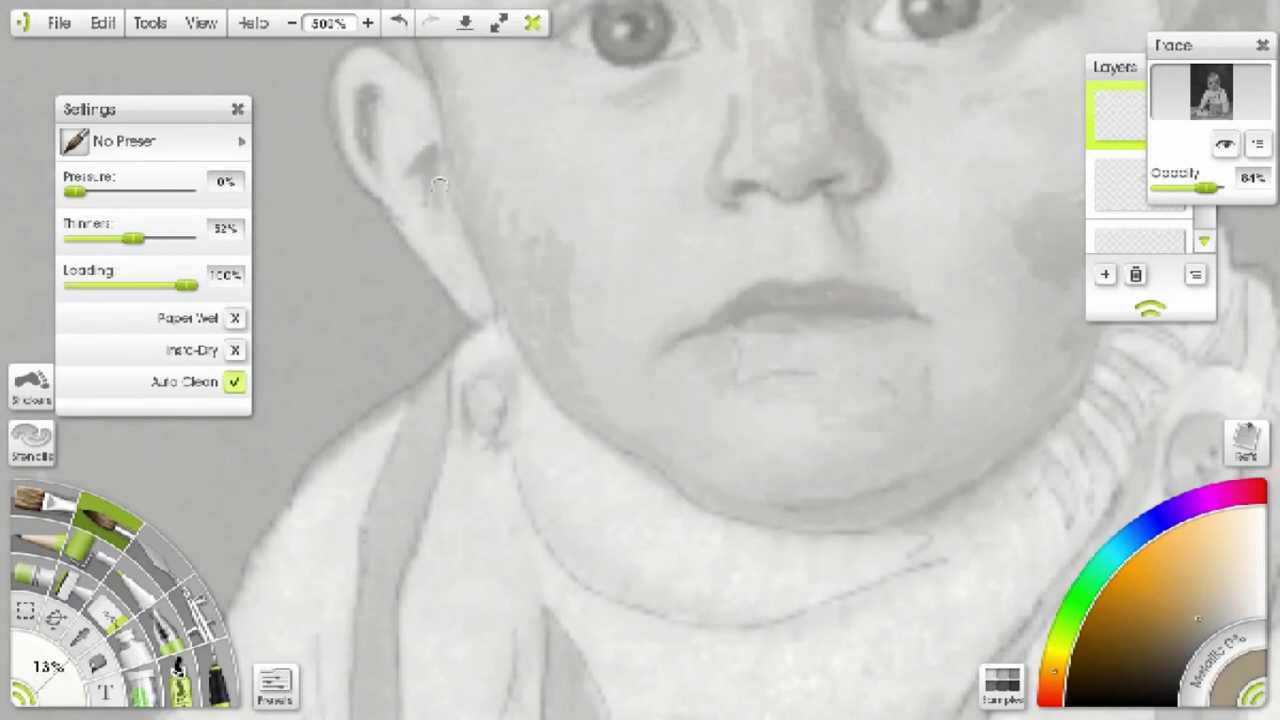
pyautogui.keyDown('alt'); pyautogui.click(525, 437); pyautogui.keyUp('alt')
# - Paint light grey down the left strap and around the bottom of the strap loop
pyautogui.press('p')
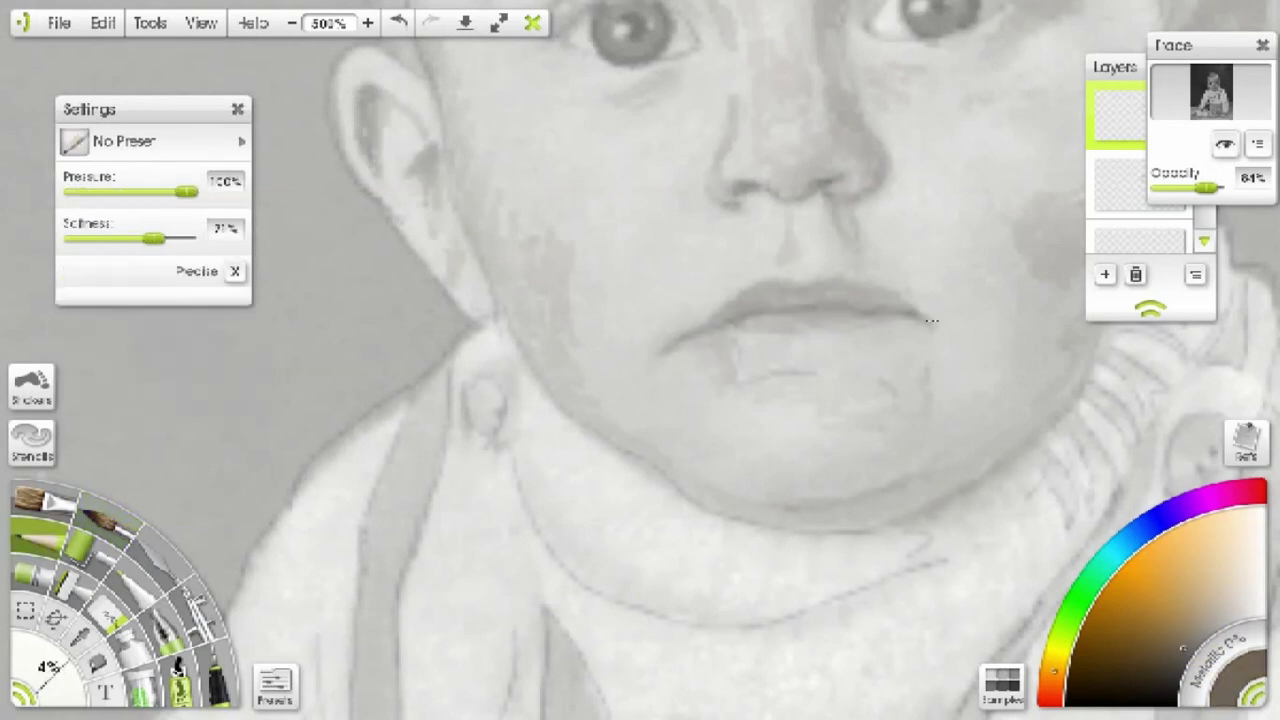
pyautogui.press('o')
pyautogui.keyDown('alt'); pyautogui.click(1039, 493); pyautogui.keyUp('alt')
pyautogui.moveTo(355, 575); pyautogui.dragTo(455, 245)
pyautogui.moveTo(455, 245)
pyautogui.mouseDown()
pyautogui.moveTo(464, 430)
pyautogui.moveTo(515, 525)
pyautogui.mouseUp()
pyautogui.moveTo(644, 340)
pyautogui.mouseDown()
pyautogui.moveTo(673, 402)
pyautogui.moveTo(621, 448)
pyautogui.moveTo(728, 617)
pyautogui.moveTo(887, 603)
pyautogui.moveTo(982, 509)
pyautogui.mouseUp()
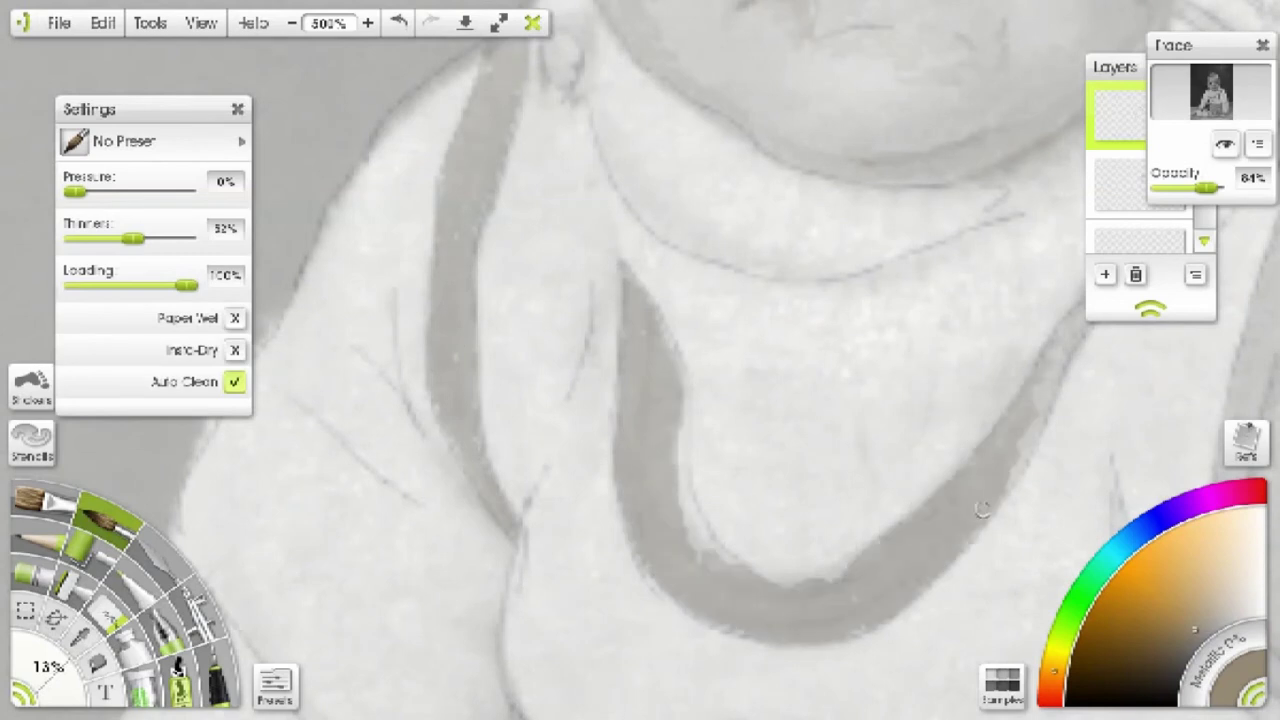
# - Paint a wide grey wash stroke across the collar
pyautogui.scroll(-5, 982, 509)
pyautogui.scroll(5, 1000, 386)
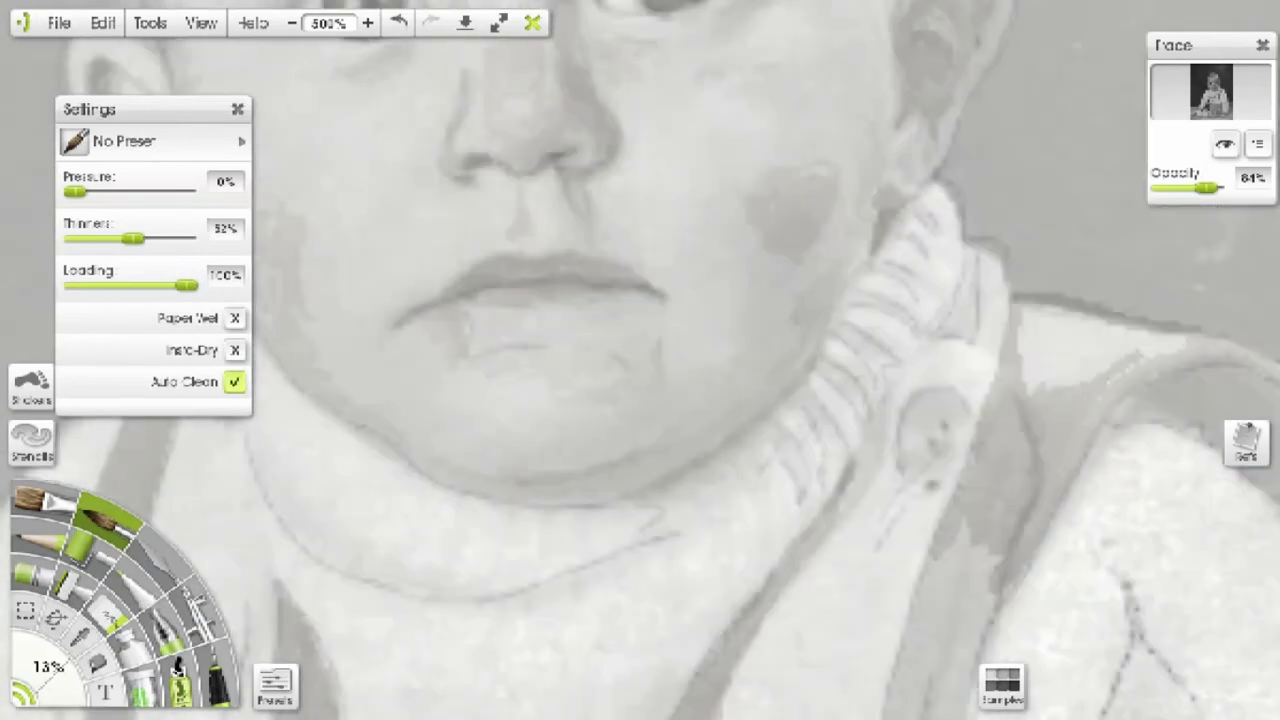
pyautogui.scroll(-5, 944, 524)
pyautogui.moveTo(1015, 420); pyautogui.dragTo(944, 524)
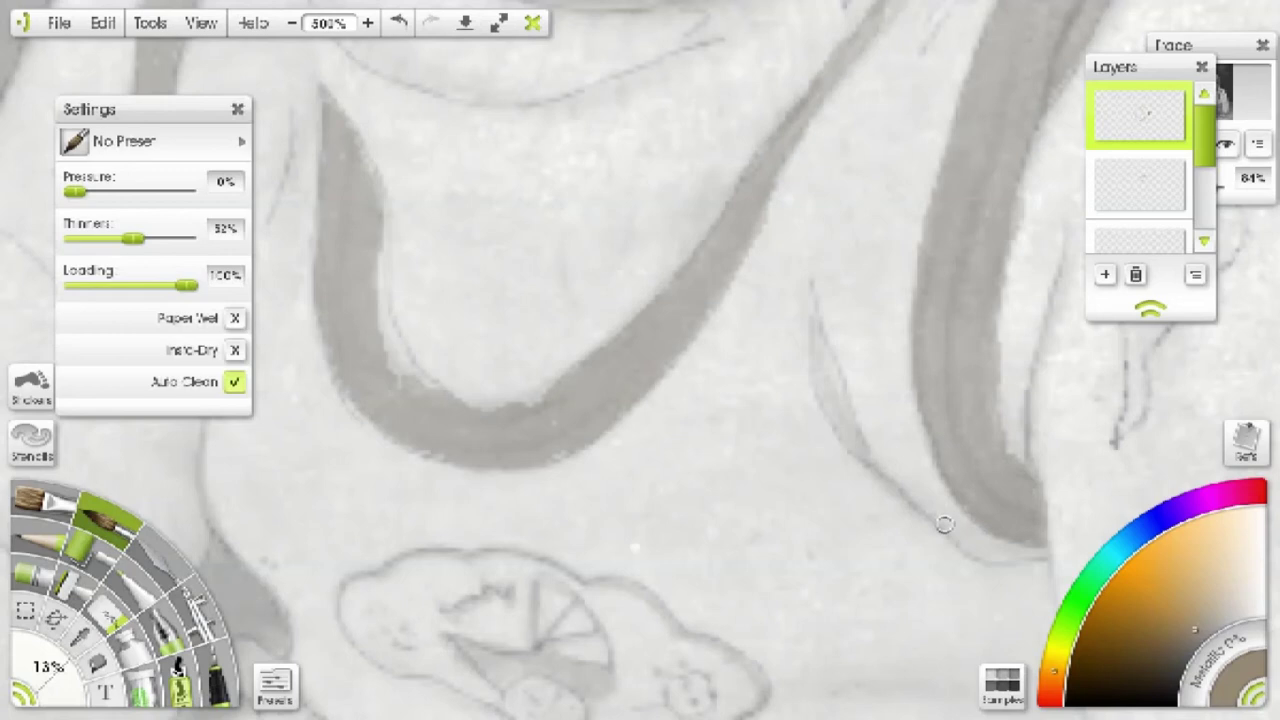
pyautogui.scroll(-5, 944, 524)
pyautogui.moveTo(420, 300)
pyautogui.mouseDown()
pyautogui.moveTo(557, 314)
pyautogui.moveTo(337, 137)
pyautogui.moveTo(378, 155)
pyautogui.moveTo(429, 363)
pyautogui.moveTo(791, 331)
pyautogui.moveTo(666, 457)
pyautogui.moveTo(826, 388)
pyautogui.moveTo(743, 563)
pyautogui.moveTo(880, 623)
pyautogui.moveTo(731, 400)
pyautogui.moveTo(721, 594)
pyautogui.mouseUp()
pyautogui.scroll(3, 666, 457)
pyautogui.scroll(-3, 743, 563)
pyautogui.scroll(-3, 880, 623)
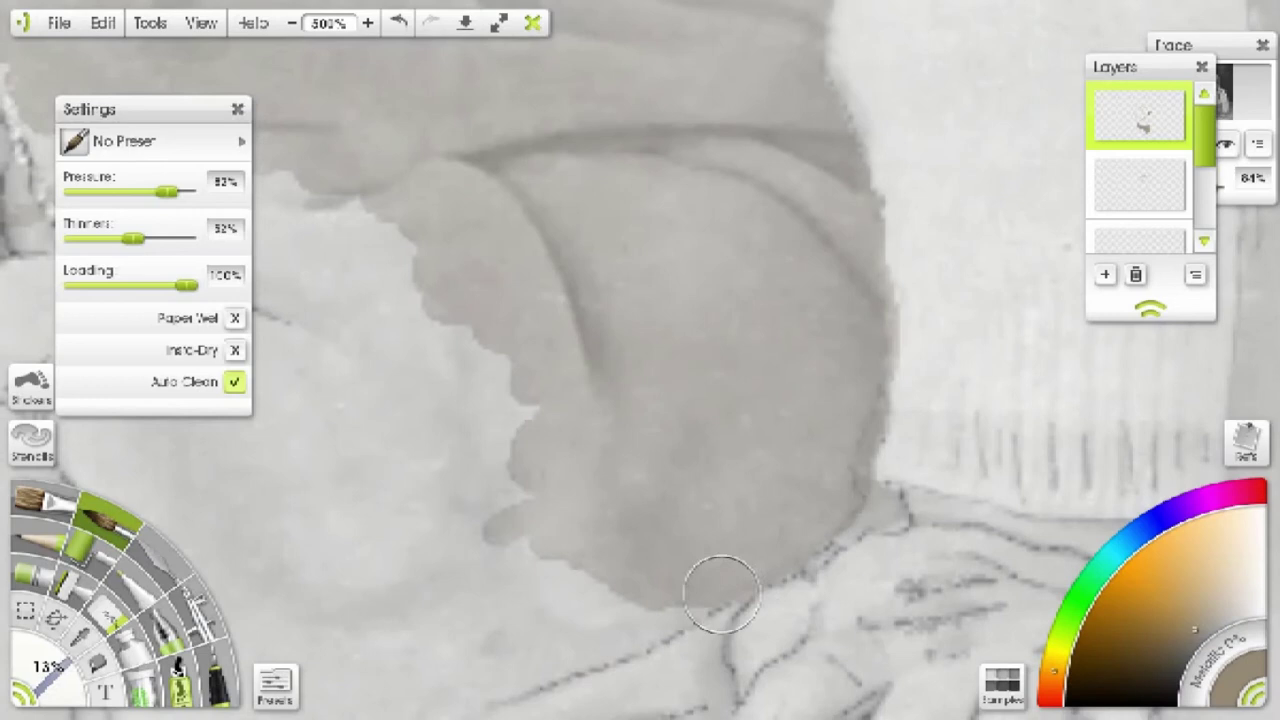
pyautogui.scroll(-3, 721, 594)
# - Wash grey along the lower fabric edge, the folded fabric and the shorts
pyautogui.moveTo(411, 523)
pyautogui.mouseDown()
pyautogui.moveTo(511, 529)
pyautogui.moveTo(814, 506)
pyautogui.moveTo(889, 514)
pyautogui.mouseUp()
pyautogui.scroll(3, 625, 478)
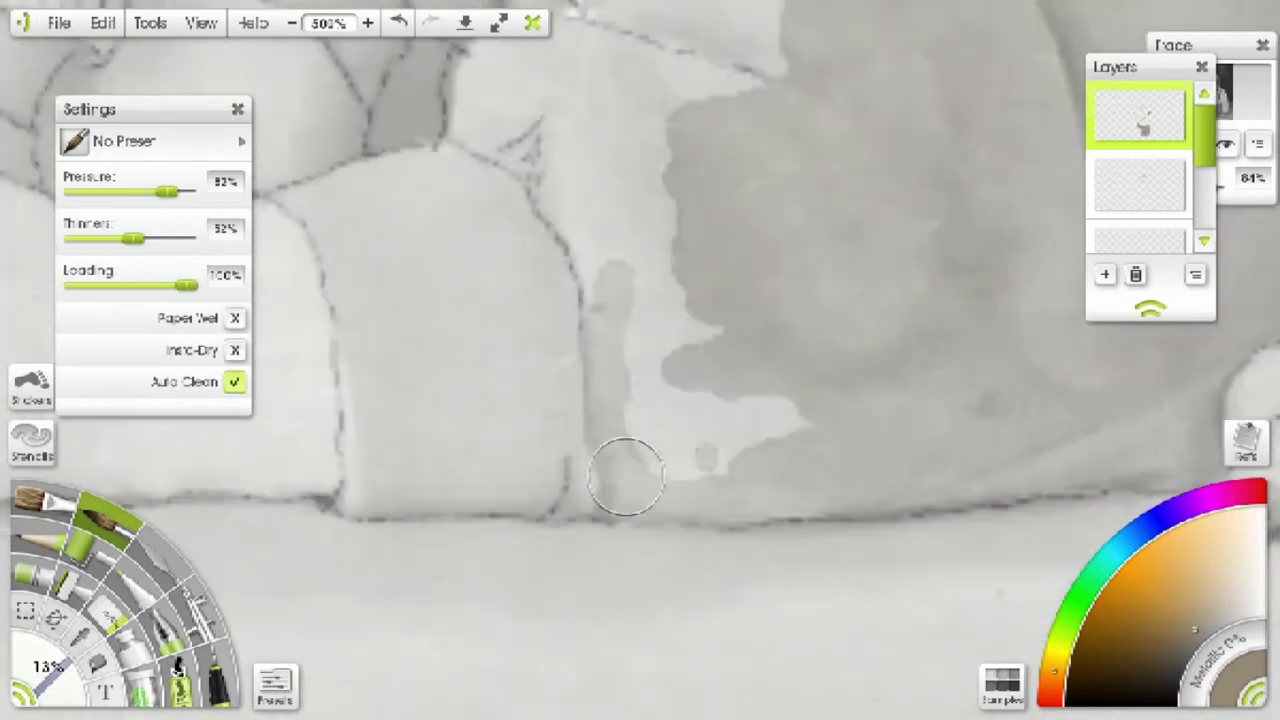
pyautogui.scroll(-3, 625, 478)
pyautogui.scroll(-3, 625, 230)
pyautogui.moveTo(620, 300)
pyautogui.mouseDown()
pyautogui.moveTo(628, 348)
pyautogui.moveTo(520, 423)
pyautogui.moveTo(466, 306)
pyautogui.moveTo(551, 257)
pyautogui.moveTo(590, 180)
pyautogui.mouseUp()
pyautogui.scroll(-3, 520, 423)
pyautogui.scroll(-3, 466, 306)
pyautogui.scroll(-3, 1027, 540)
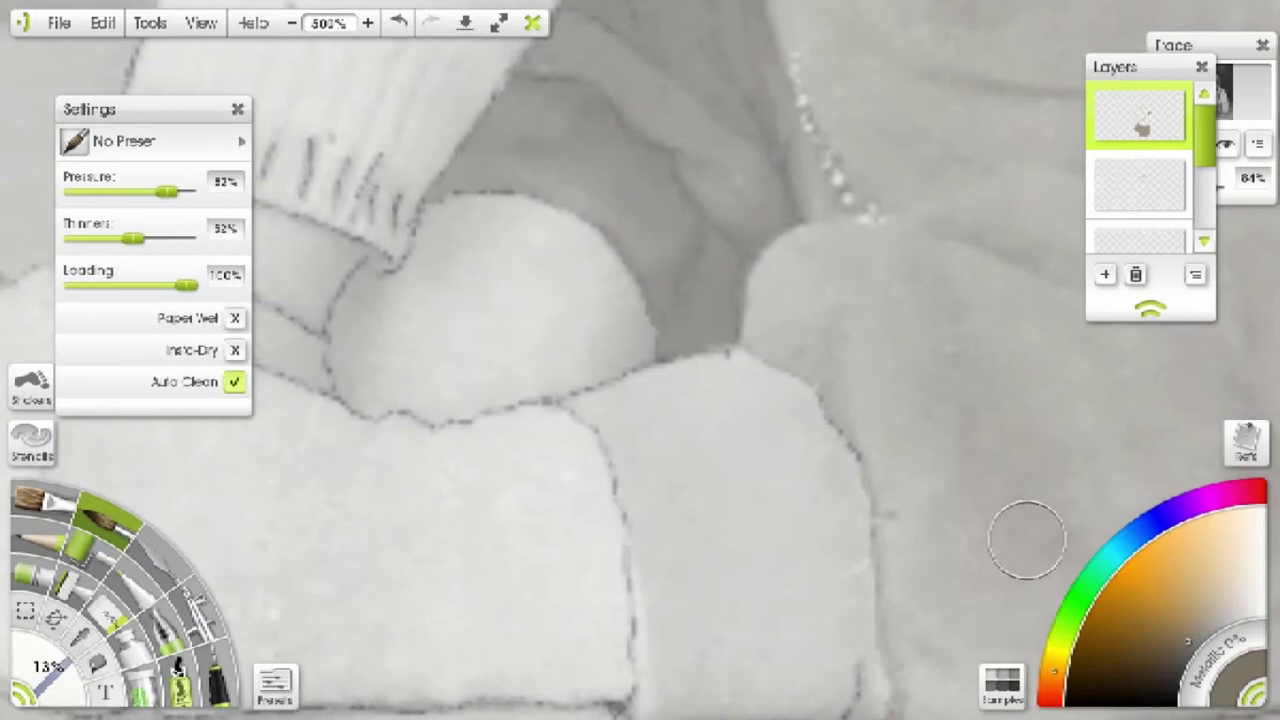
pyautogui.moveTo(750, 495)
pyautogui.mouseDown()
pyautogui.moveTo(846, 509)
pyautogui.moveTo(757, 491)
pyautogui.mouseUp()
pyautogui.scroll(-3, 757, 491)
pyautogui.moveTo(803, 380); pyautogui.dragTo(790, 470)
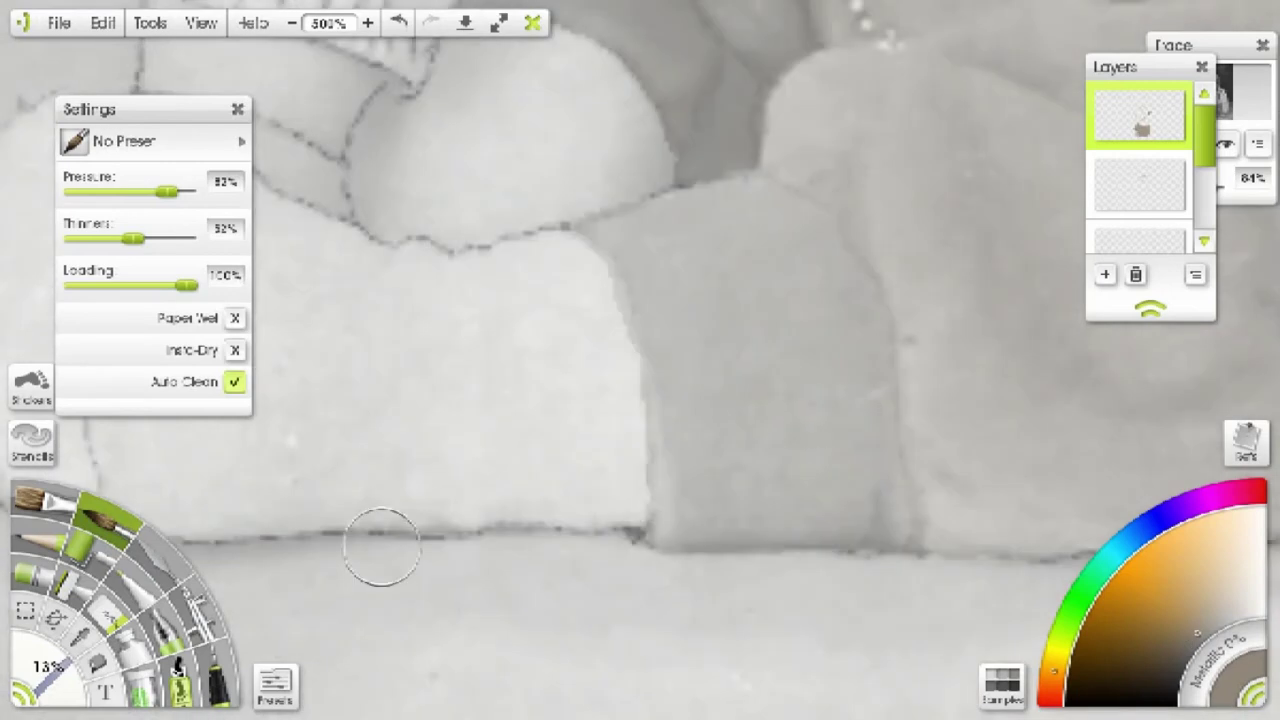
# - Darken the fabric edge with a short dark pencil line
pyautogui.press('p')
pyautogui.click(1165, 684)
pyautogui.moveTo(652, 490); pyautogui.dragTo(632, 533)
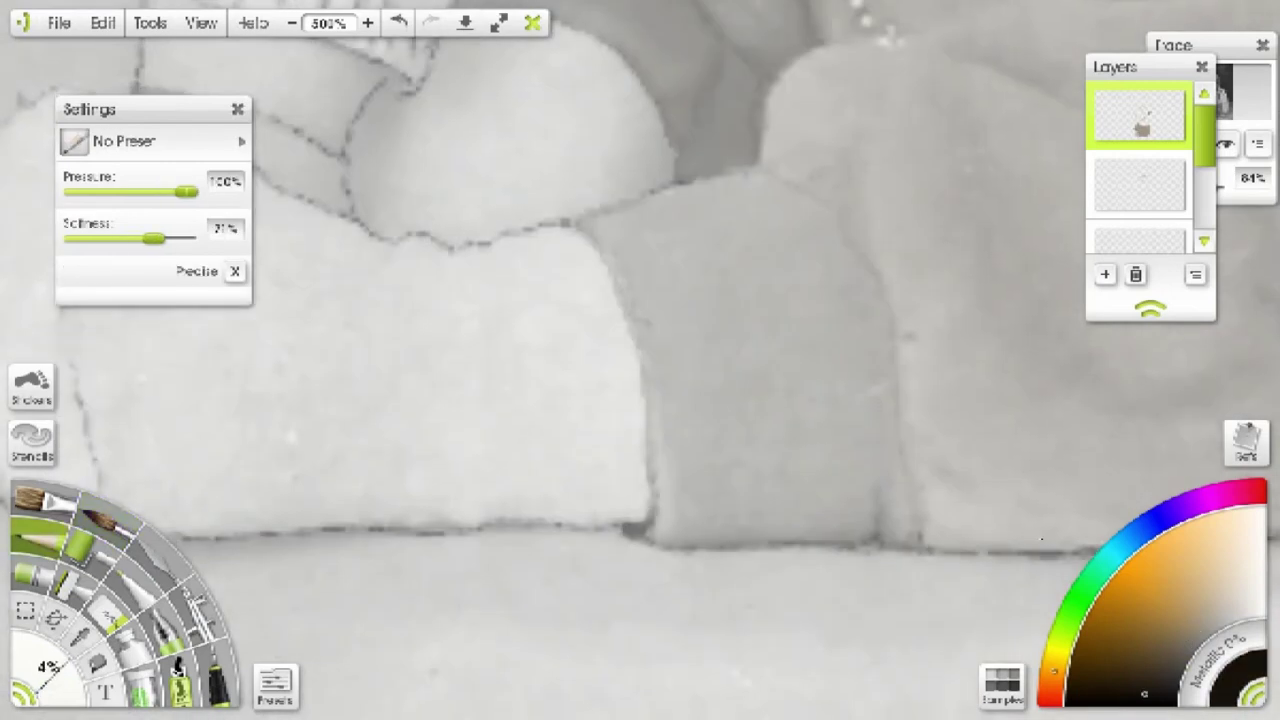
pyautogui.scroll(-5, 640, 360)
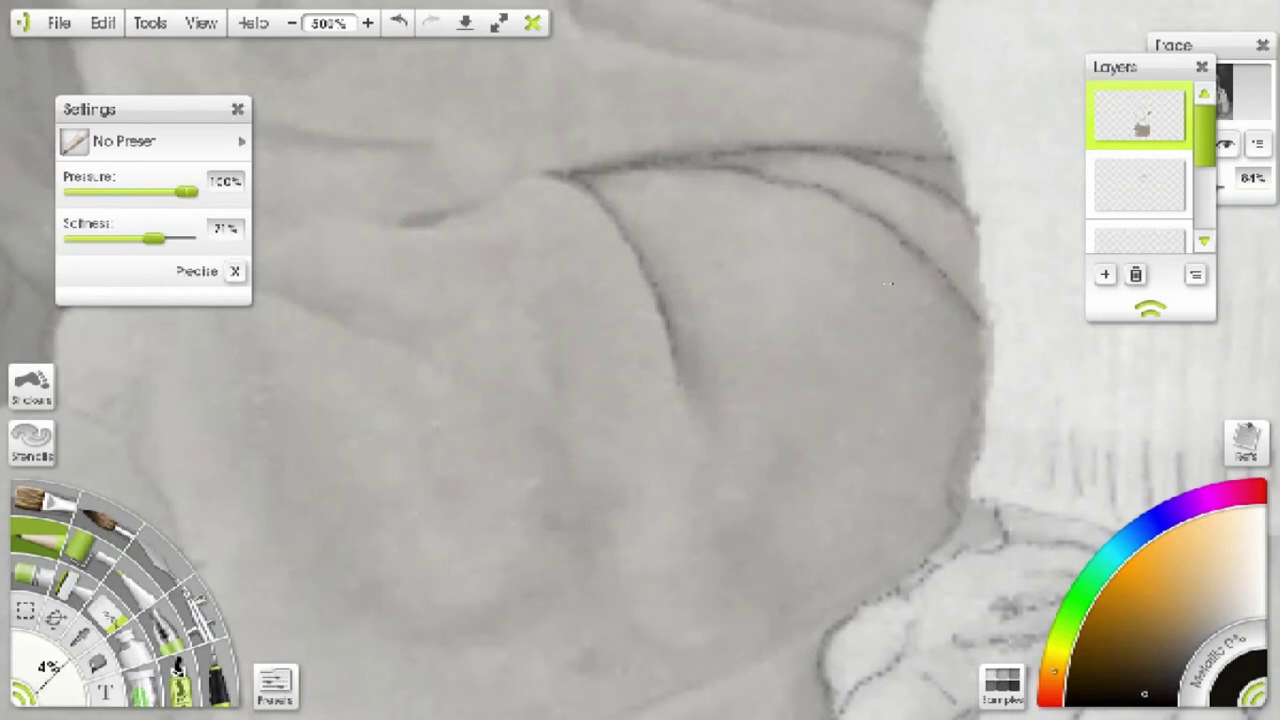
# - With a greyish tan and the reference photo hidden, start painting the hand in watercolour
pyautogui.hscroll(-3, 888, 285)
pyautogui.hscroll(-5, 668, 630)
pyautogui.scroll(2, 668, 630)
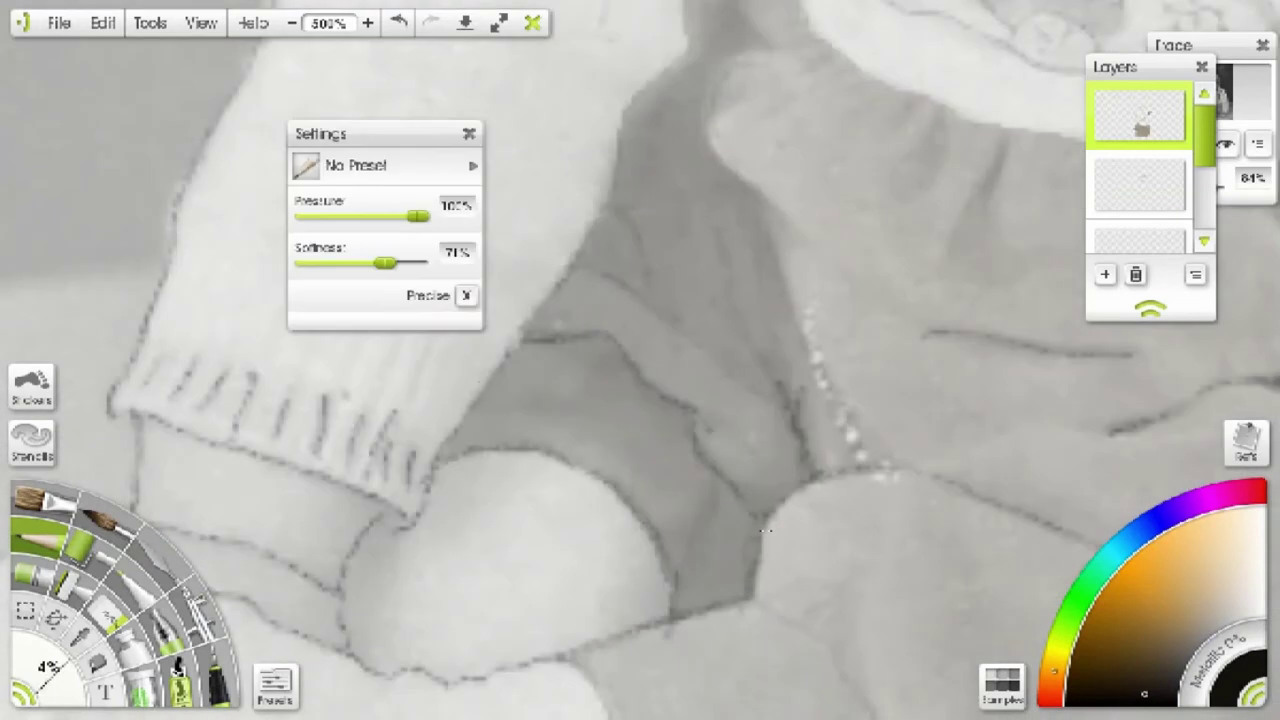
pyautogui.scroll(2, 728, 265)
pyautogui.hscroll(1, 728, 265)
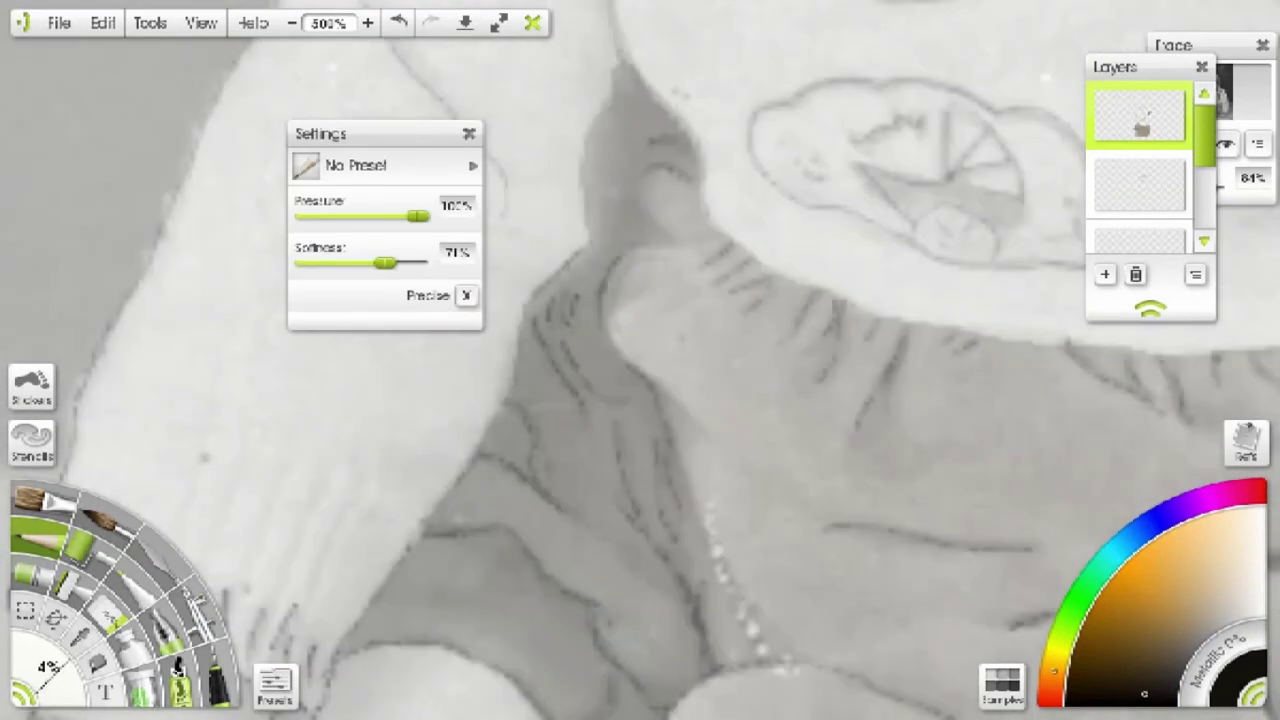
pyautogui.hscroll(3, 640, 400)
pyautogui.hscroll(1, 640, 400)
pyautogui.scroll(1, 640, 400)
pyautogui.click(1191, 632)
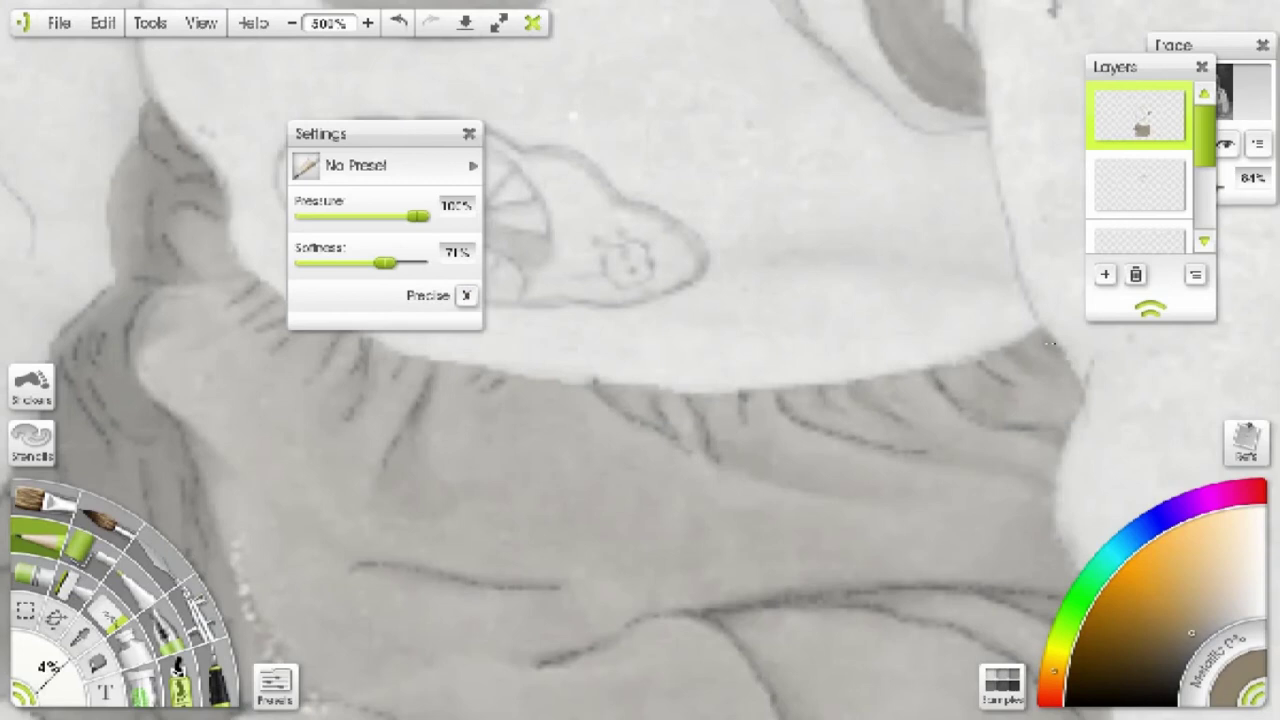
pyautogui.scroll(-5, 392, 482)
pyautogui.click(1225, 143)
pyautogui.scroll(-5, 700, 400)
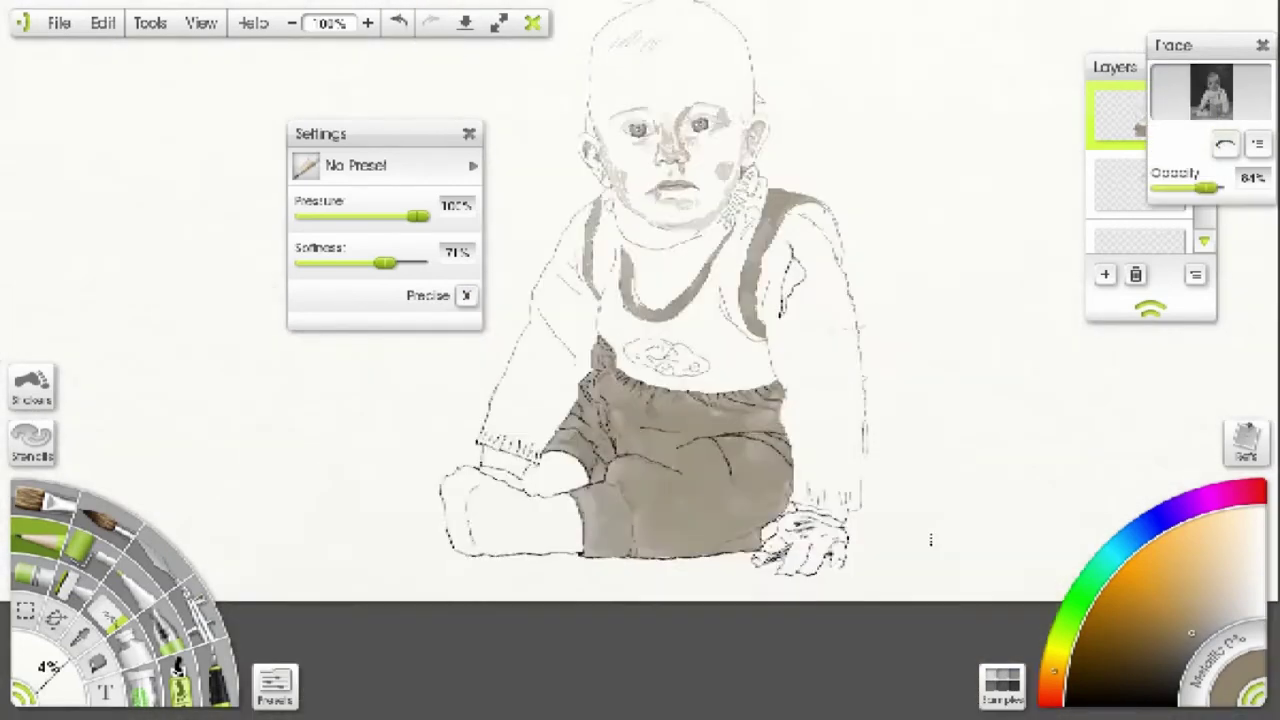
pyautogui.scroll(8, 252, 565)
pyautogui.click(105, 520)
pyautogui.moveTo(620, 380)
pyautogui.mouseDown()
pyautogui.moveTo(570, 470)
pyautogui.moveTo(650, 500)
pyautogui.moveTo(900, 500)
pyautogui.moveTo(700, 600)
pyautogui.mouseUp()
# - Add more tan to the lower hand at lower pressure, darken it, and blend it
pyautogui.click(1193, 628)
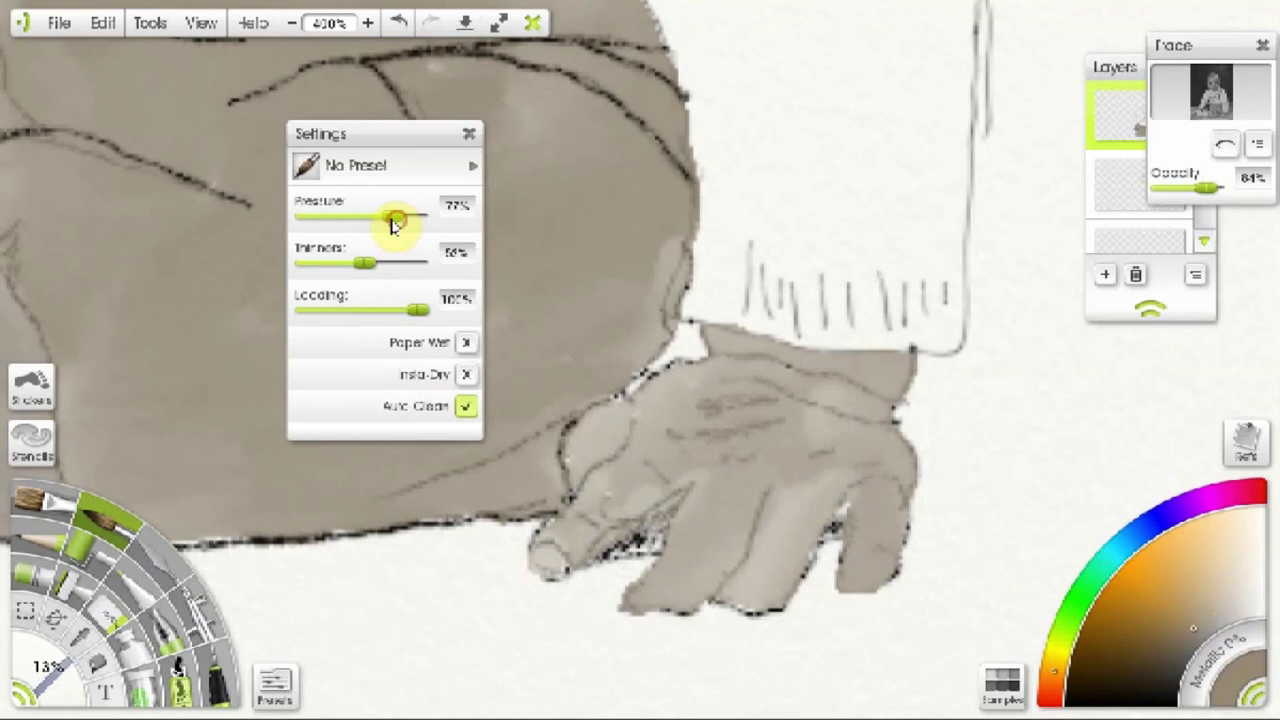
pyautogui.moveTo(396, 216); pyautogui.dragTo(306, 216)
pyautogui.click(1165, 665)
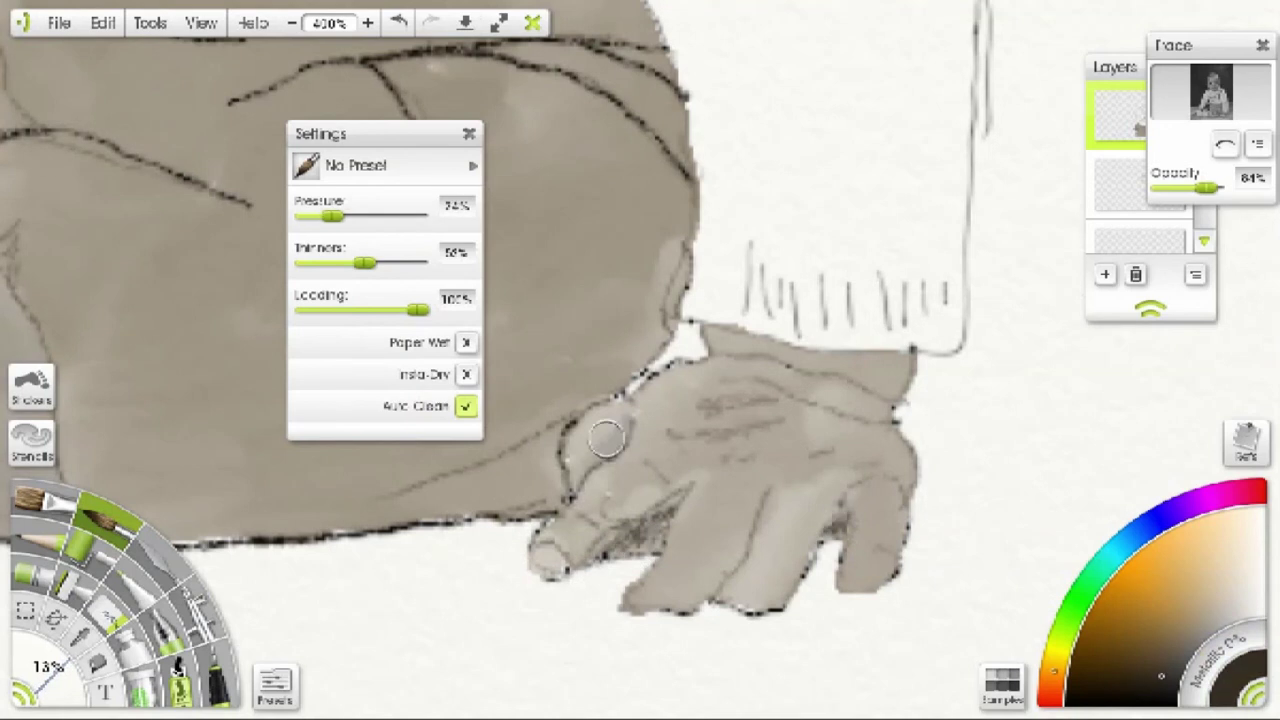
pyautogui.moveTo(612, 445)
pyautogui.mouseDown()
pyautogui.moveTo(694, 523)
pyautogui.moveTo(600, 515)
pyautogui.mouseUp()
# - Shade beside the shoulder strap with light grey wet-brush strokes, extending downward
pyautogui.click(45, 540)
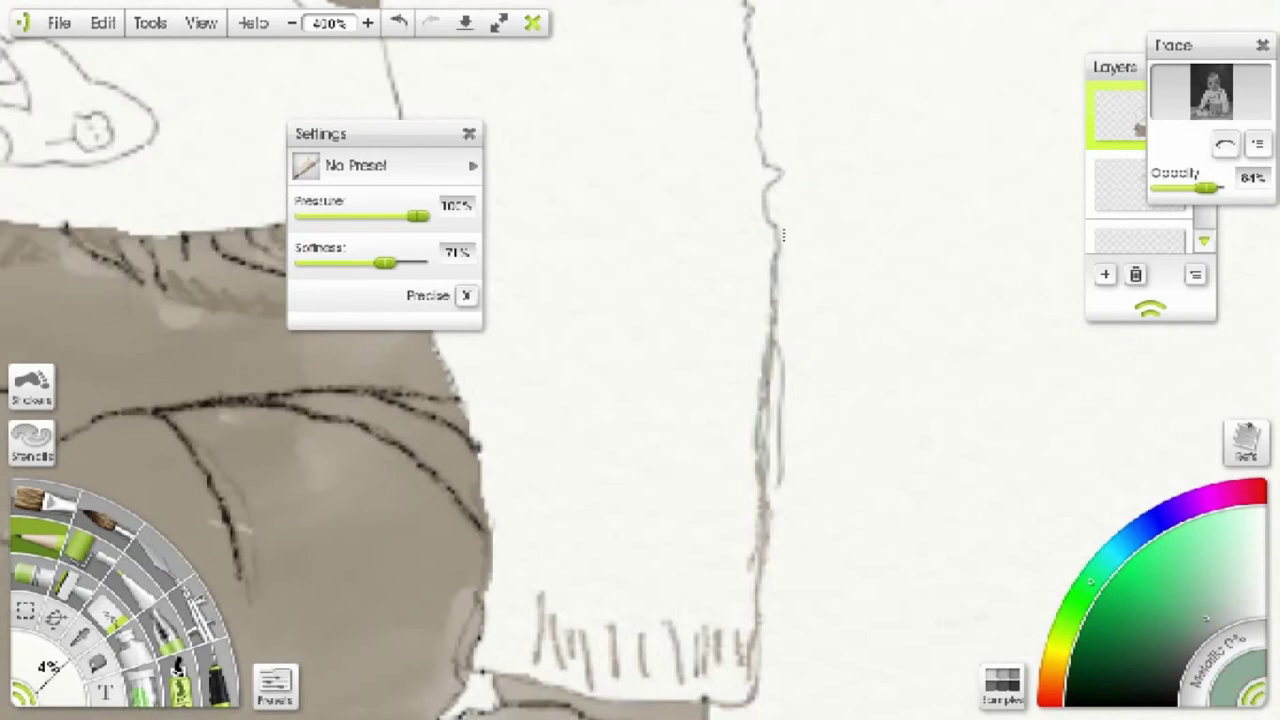
pyautogui.moveTo(783, 234); pyautogui.dragTo(660, 275)
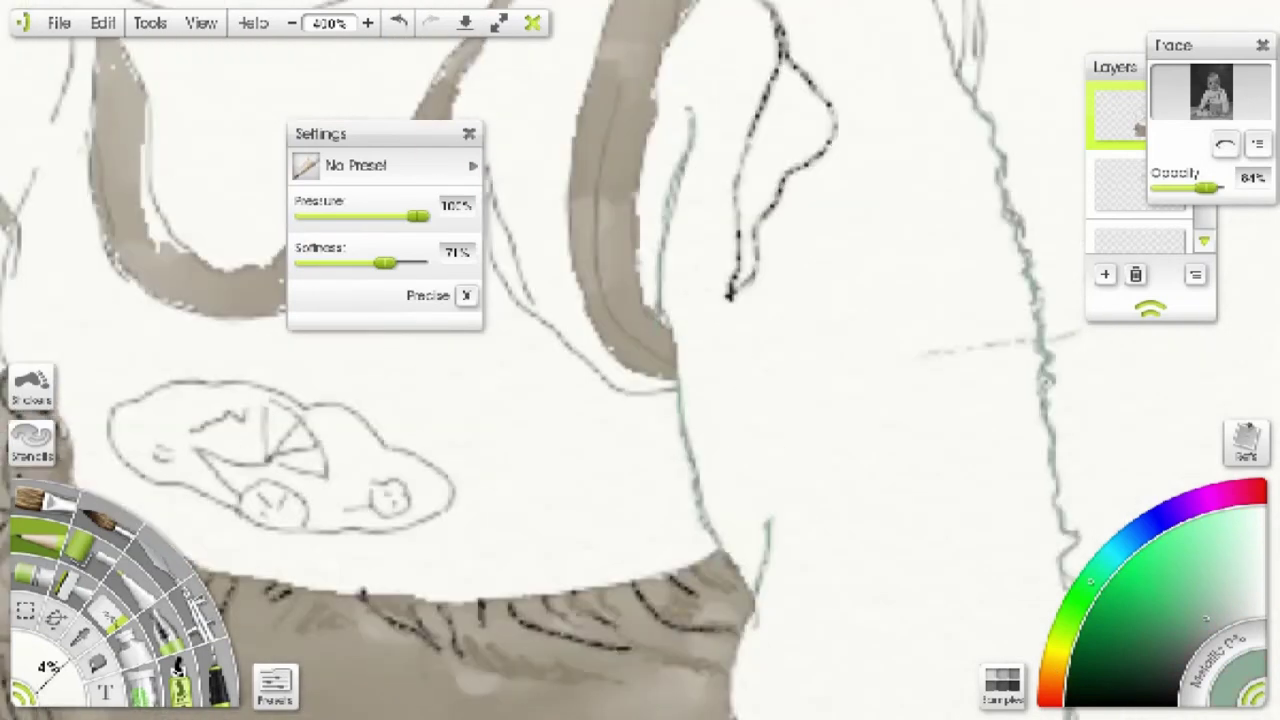
pyautogui.click(100, 520)
pyautogui.click(1200, 609)
pyautogui.moveTo(800, 90); pyautogui.dragTo(730, 292)
pyautogui.moveTo(690, 115)
pyautogui.mouseDown()
pyautogui.moveTo(657, 282)
pyautogui.moveTo(1198, 323)
pyautogui.mouseUp()
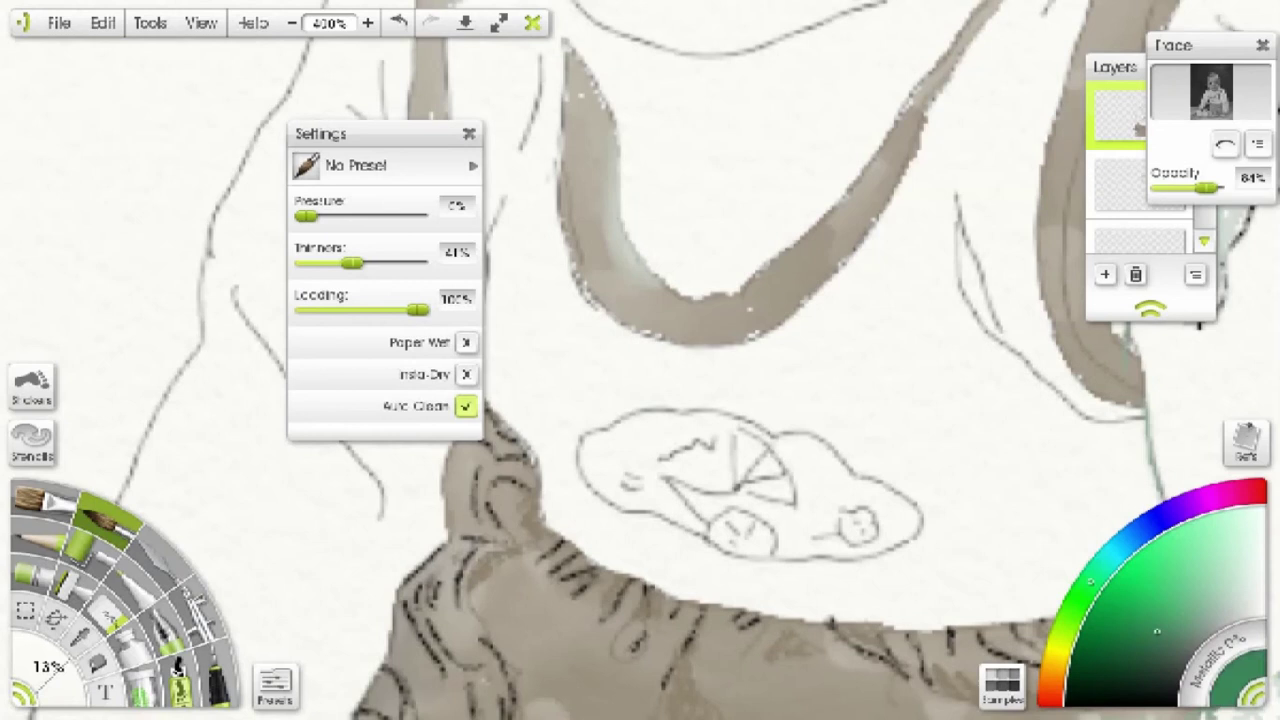
# - Outline the cloud motif in grey-teal and add strokes inside it
pyautogui.click(1189, 634)
pyautogui.moveTo(595, 428)
pyautogui.mouseDown()
pyautogui.moveTo(652, 405)
pyautogui.moveTo(722, 548)
pyautogui.mouseUp()
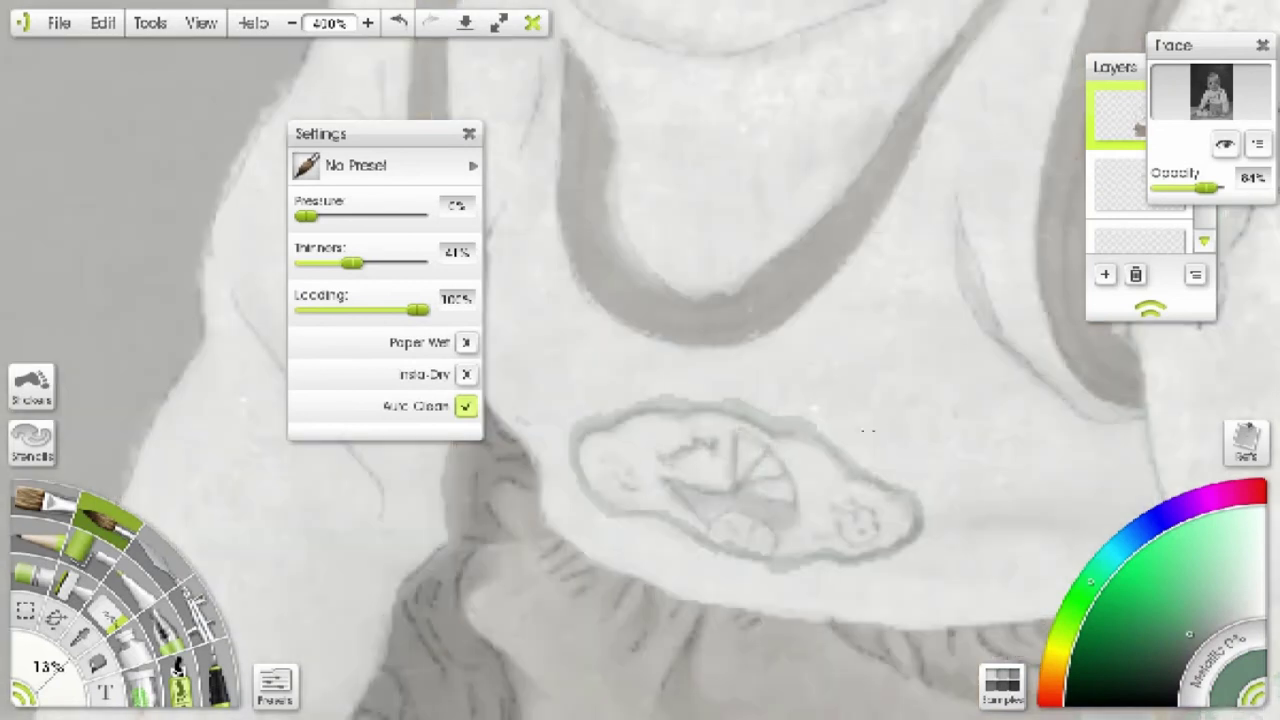
pyautogui.moveTo(750, 440); pyautogui.dragTo(704, 516)
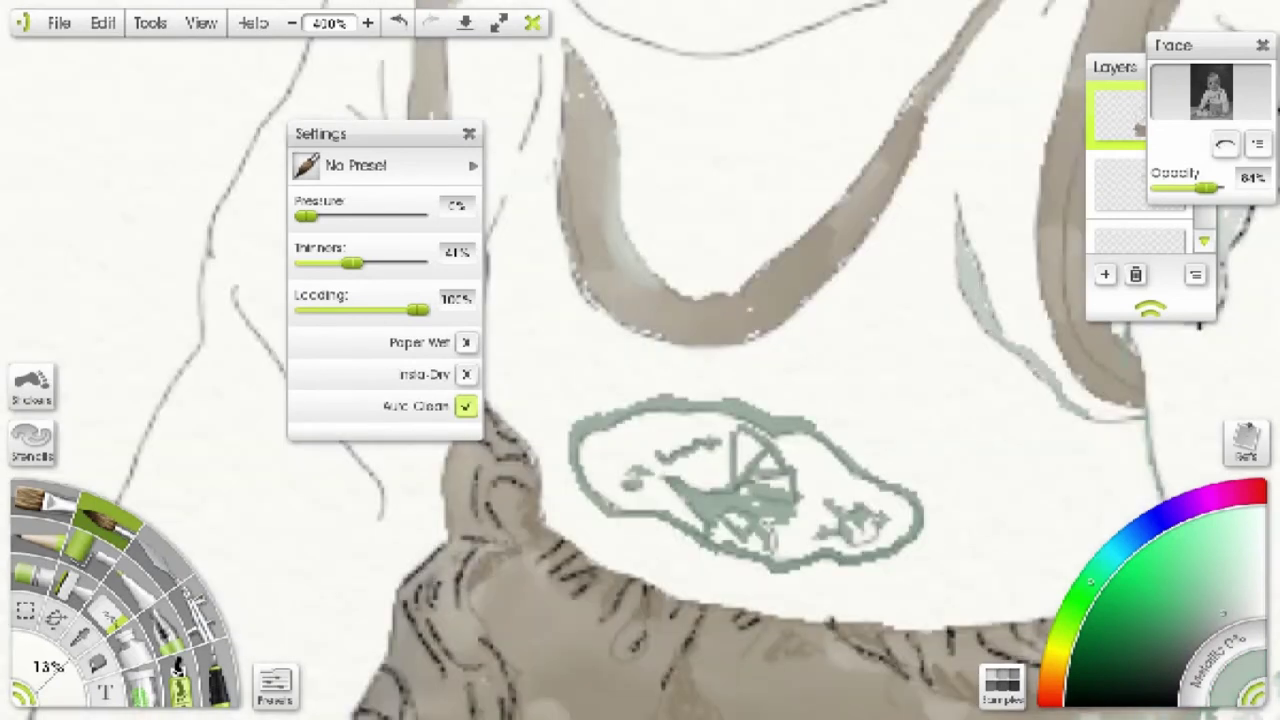
# - With pale blue-grey, higher pressure and less thinners, shade the right side beside the strap
pyautogui.click(1158, 517)
pyautogui.moveTo(306, 216); pyautogui.dragTo(325, 216)
pyautogui.moveTo(407, 263); pyautogui.dragTo(342, 263)
pyautogui.moveTo(985, 327); pyautogui.dragTo(1030, 475)
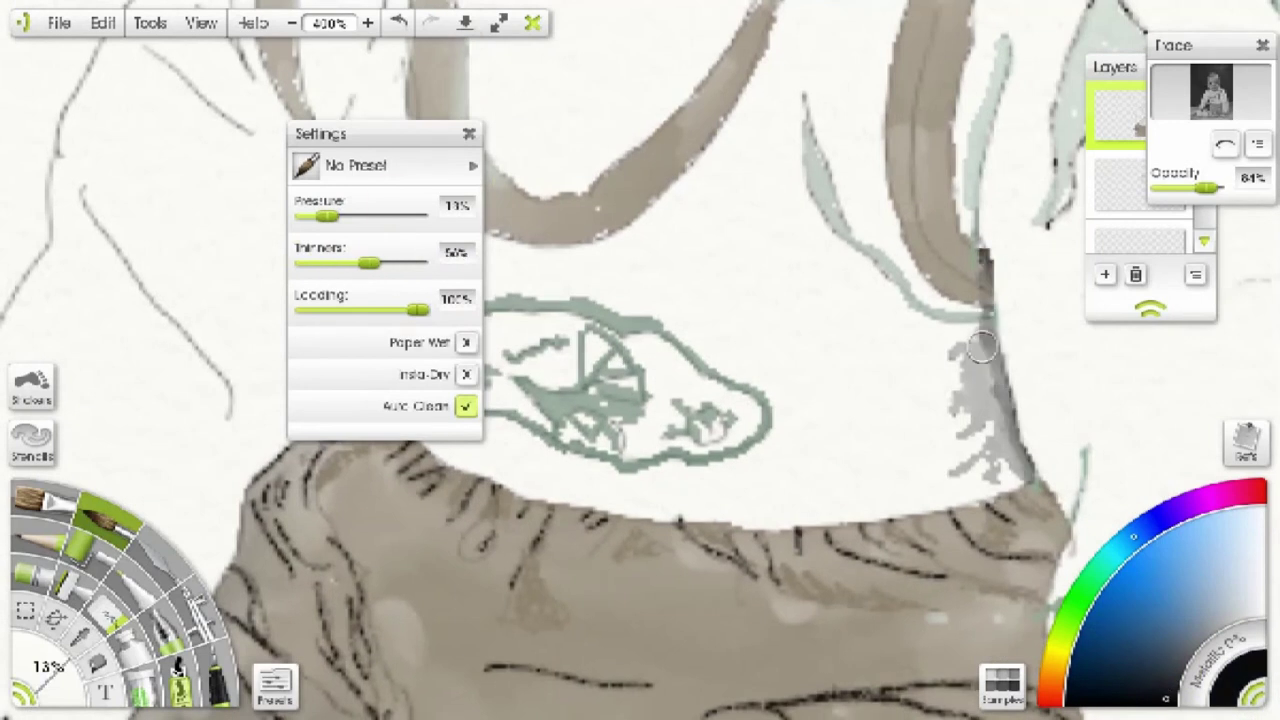
pyautogui.moveTo(980, 347); pyautogui.dragTo(992, 455)
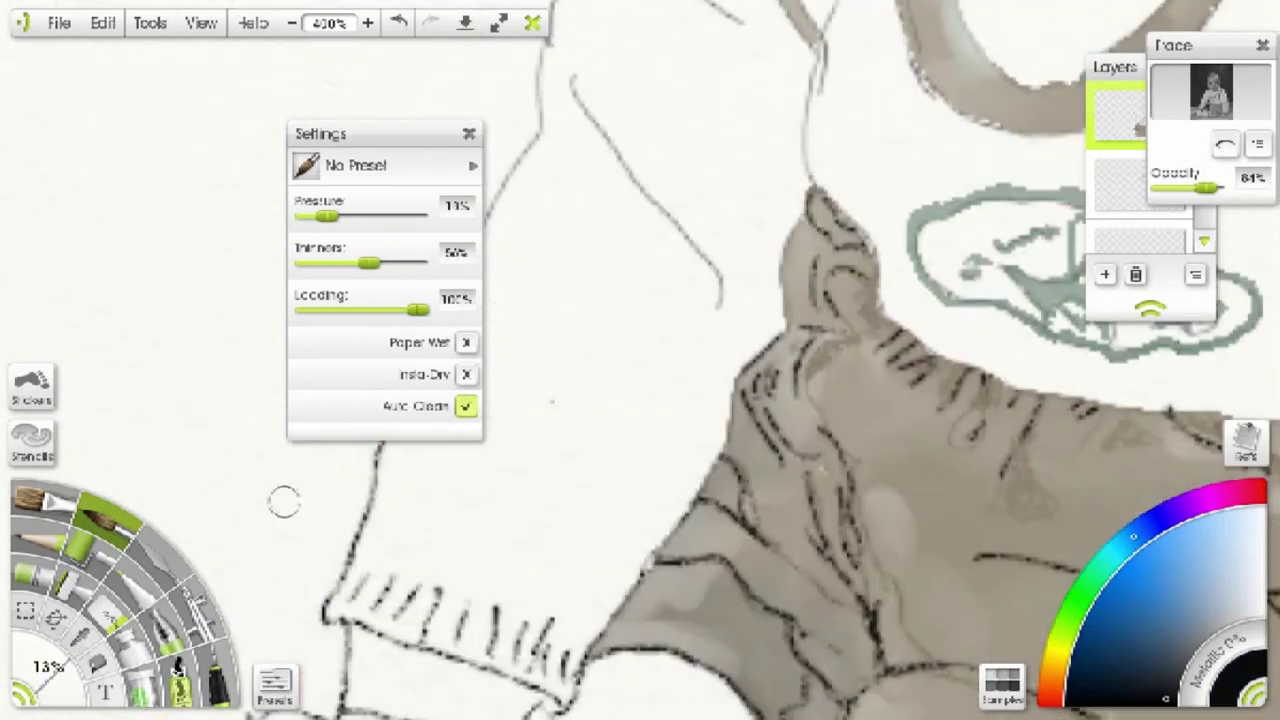
# - Draw pencil contour lines on the arm and hatch lines on the sleeve cuff
pyautogui.moveTo(372, 496)
pyautogui.mouseDown()
pyautogui.moveTo(322, 612)
pyautogui.moveTo(570, 700)
pyautogui.mouseUp()
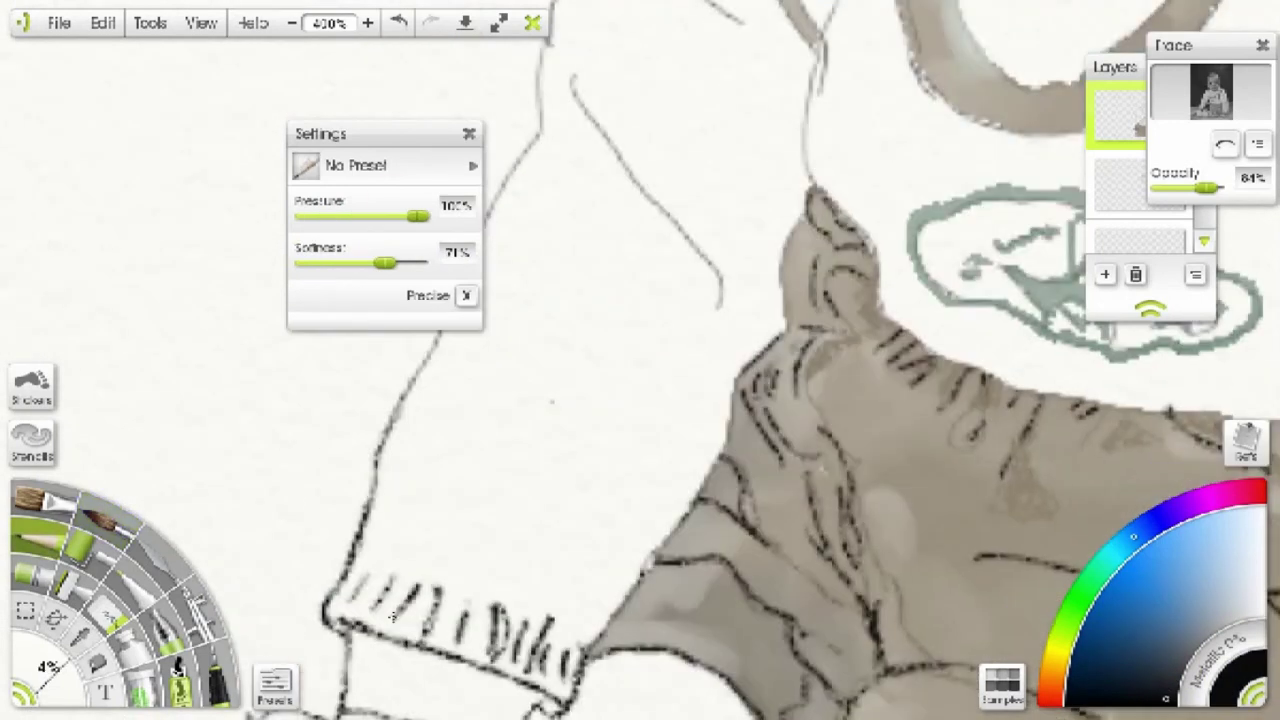
pyautogui.scroll(5, 640, 360)
pyautogui.moveTo(630, 245); pyautogui.dragTo(655, 355)
pyautogui.moveTo(593, 282); pyautogui.dragTo(650, 352)
pyautogui.moveTo(548, 325); pyautogui.dragTo(650, 405)
pyautogui.moveTo(480, 465); pyautogui.dragTo(630, 690)
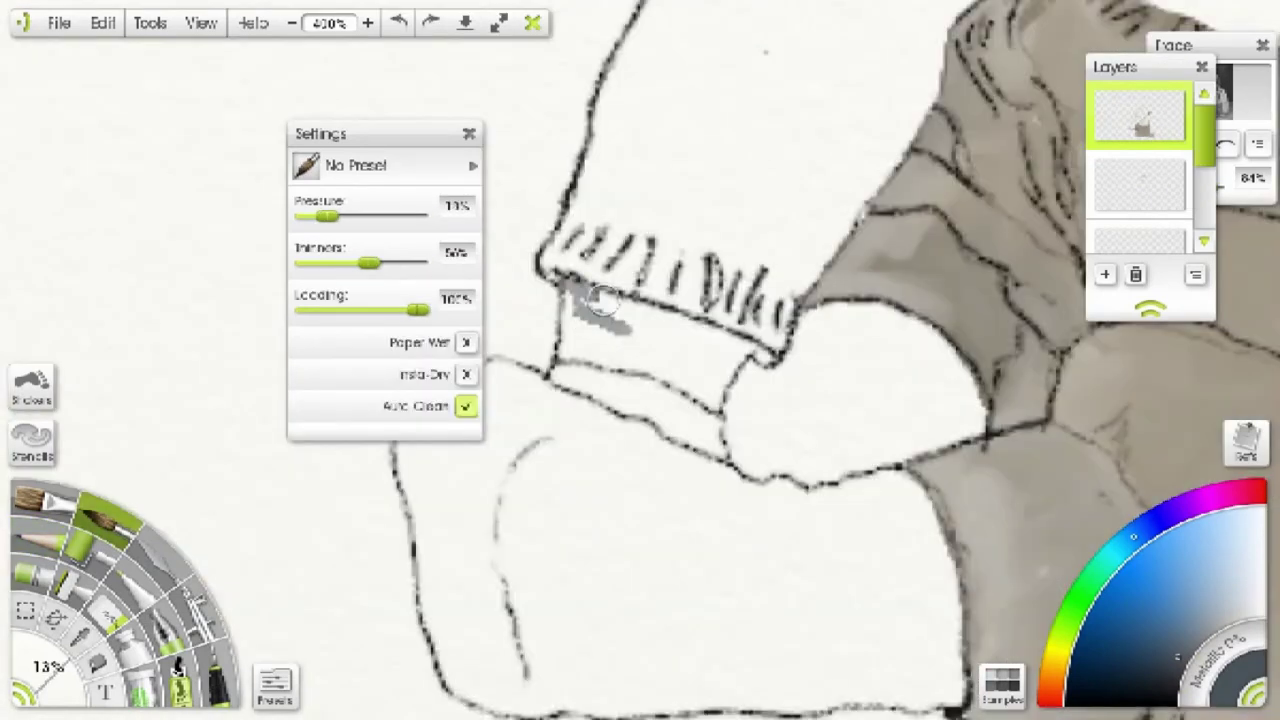
# - Wash the sleeve cuff with grey, blending and darkening it
pyautogui.moveTo(600, 295)
pyautogui.mouseDown()
pyautogui.moveTo(740, 390)
pyautogui.moveTo(650, 370)
pyautogui.mouseUp()
pyautogui.moveTo(560, 370)
pyautogui.mouseDown()
pyautogui.moveTo(720, 450)
pyautogui.moveTo(575, 375)
pyautogui.mouseUp()
pyautogui.moveTo(565, 290)
pyautogui.mouseDown()
pyautogui.moveTo(700, 337)
pyautogui.moveTo(720, 410)
pyautogui.mouseUp()
pyautogui.moveTo(580, 330)
pyautogui.mouseDown()
pyautogui.moveTo(730, 350)
pyautogui.moveTo(680, 450)
pyautogui.mouseUp()
# - Repaint the cuff's grey wash and add a pale blue-grey shadow along the leg
pyautogui.moveTo(690, 345); pyautogui.dragTo(560, 370)
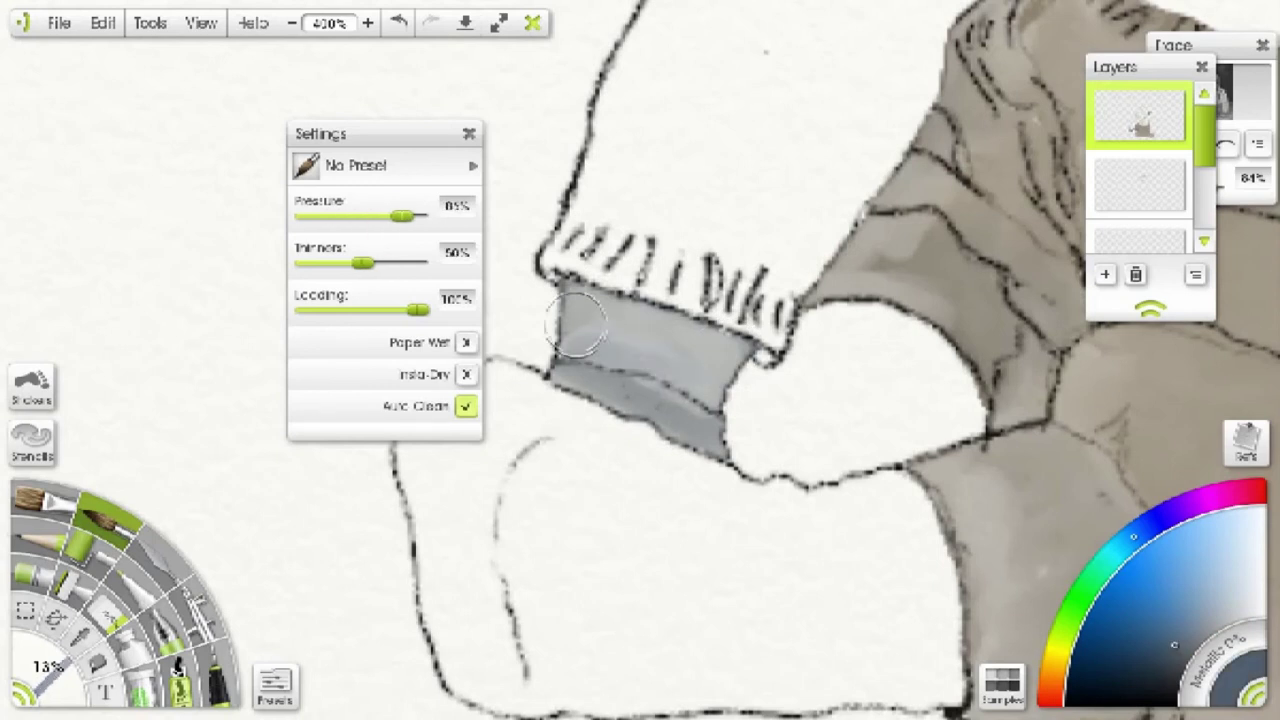
pyautogui.moveTo(530, 300); pyautogui.dragTo(715, 400)
pyautogui.moveTo(550, 430); pyautogui.dragTo(520, 670)
pyautogui.moveTo(480, 460); pyautogui.dragTo(580, 640)
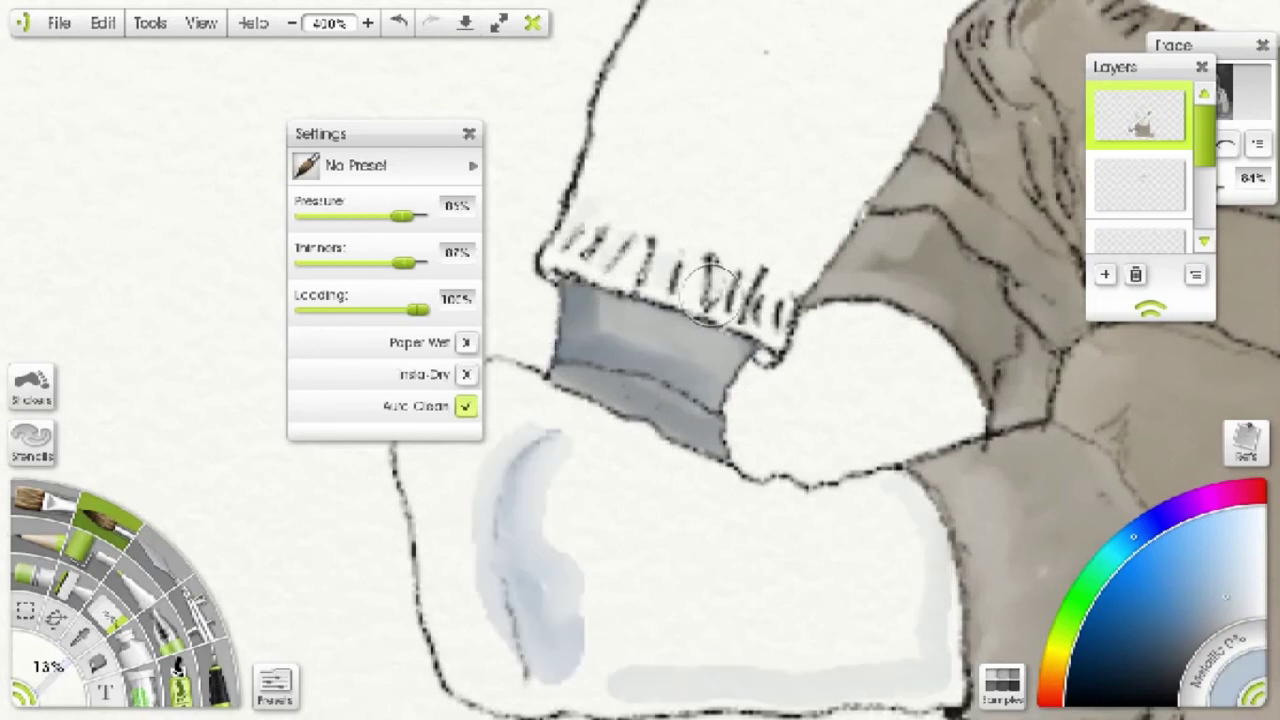
# - Raise the thinners to 73% and paint pale blue-grey shading on the collar
pyautogui.moveTo(900, 495)
pyautogui.mouseDown()
pyautogui.moveTo(757, 229)
pyautogui.moveTo(563, 286)
pyautogui.moveTo(480, 270)
pyautogui.mouseUp()
pyautogui.moveTo(402, 262); pyautogui.dragTo(388, 262)
pyautogui.moveTo(831, 170); pyautogui.dragTo(674, 194)
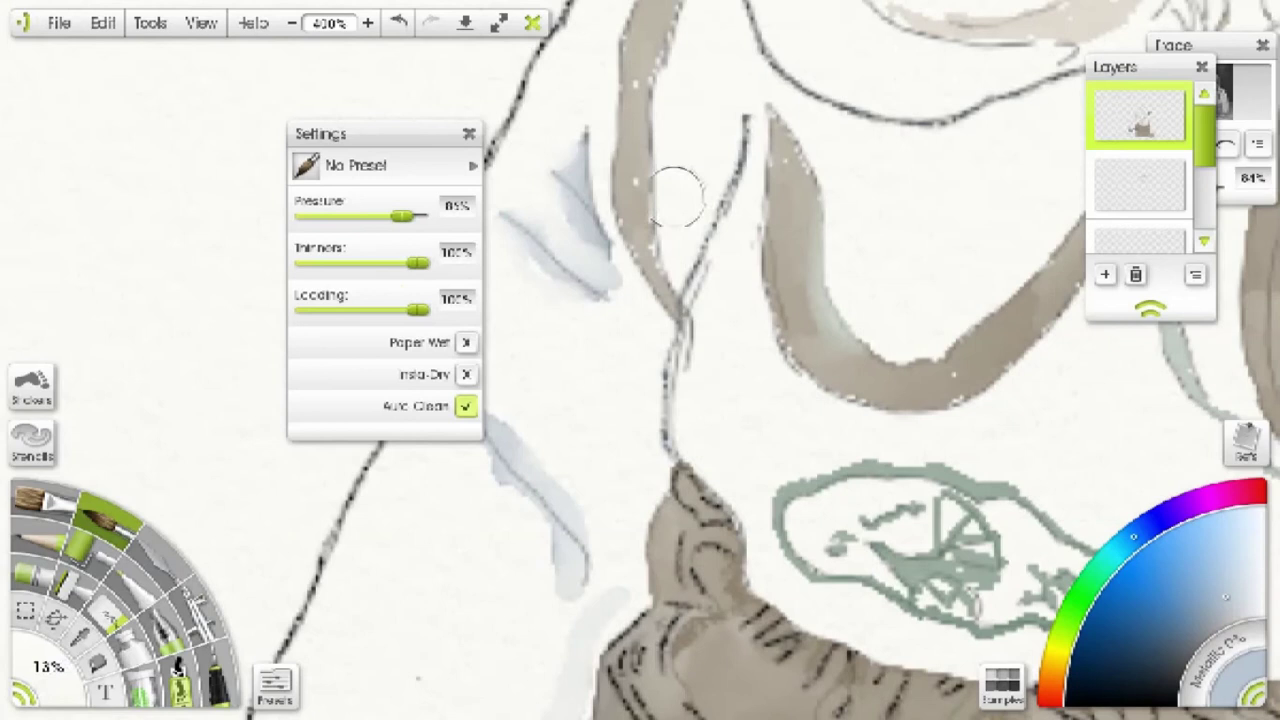
pyautogui.moveTo(665, 20); pyautogui.dragTo(910, 195)
pyautogui.moveTo(583, 368); pyautogui.dragTo(253, 483)
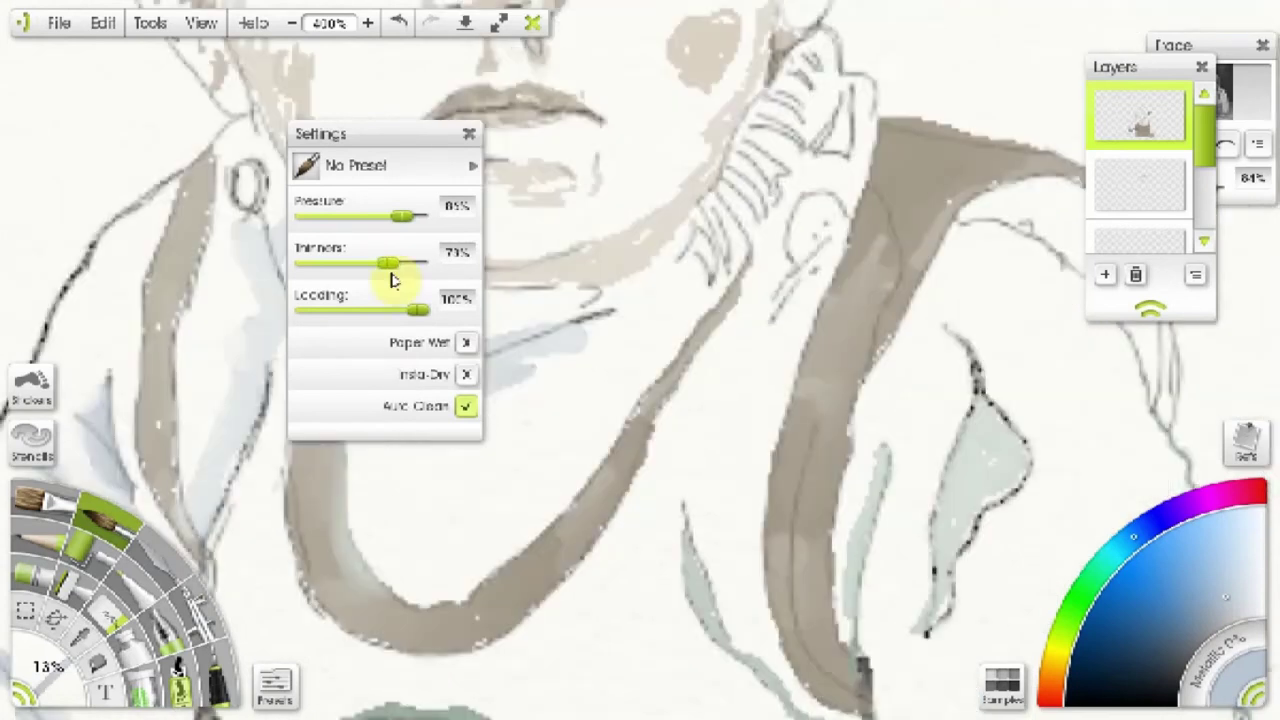
# - Add pencil detail near the collar, then return to the watercolour brush
pyautogui.press('p')
pyautogui.moveTo(900, 140); pyautogui.dragTo(680, 145)
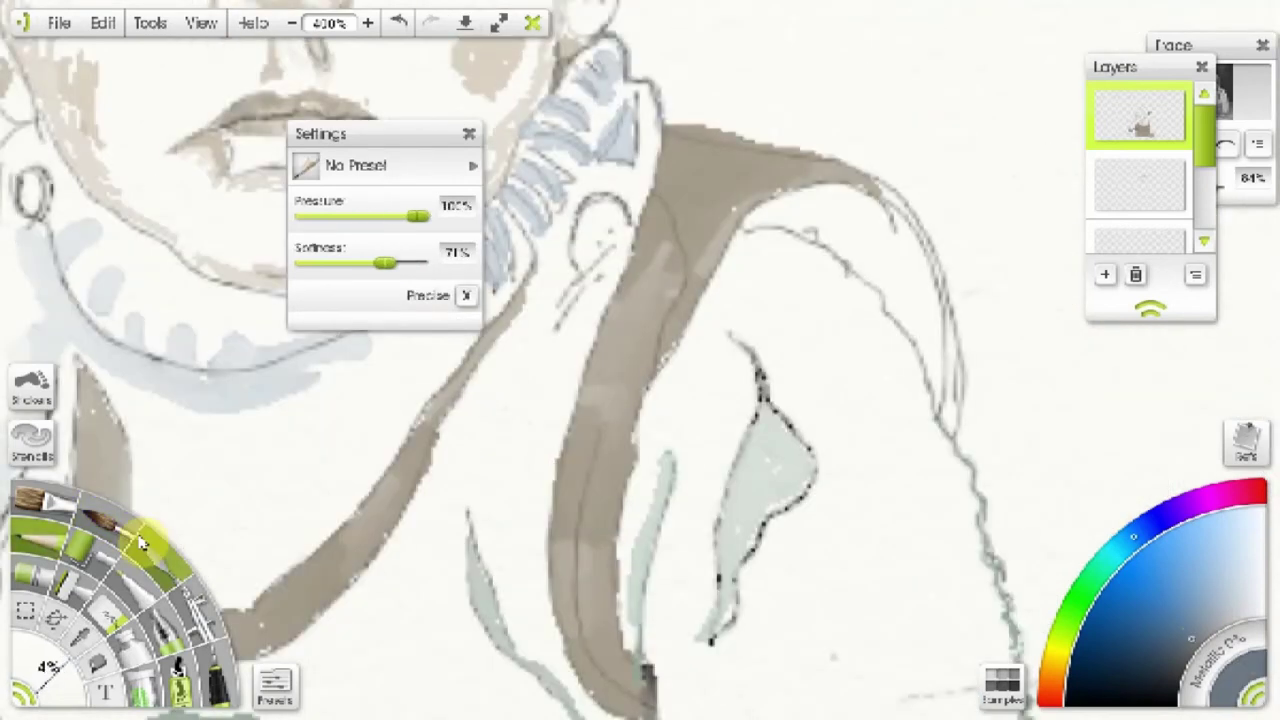
pyautogui.press('o')
pyautogui.press('p')
pyautogui.press('o')
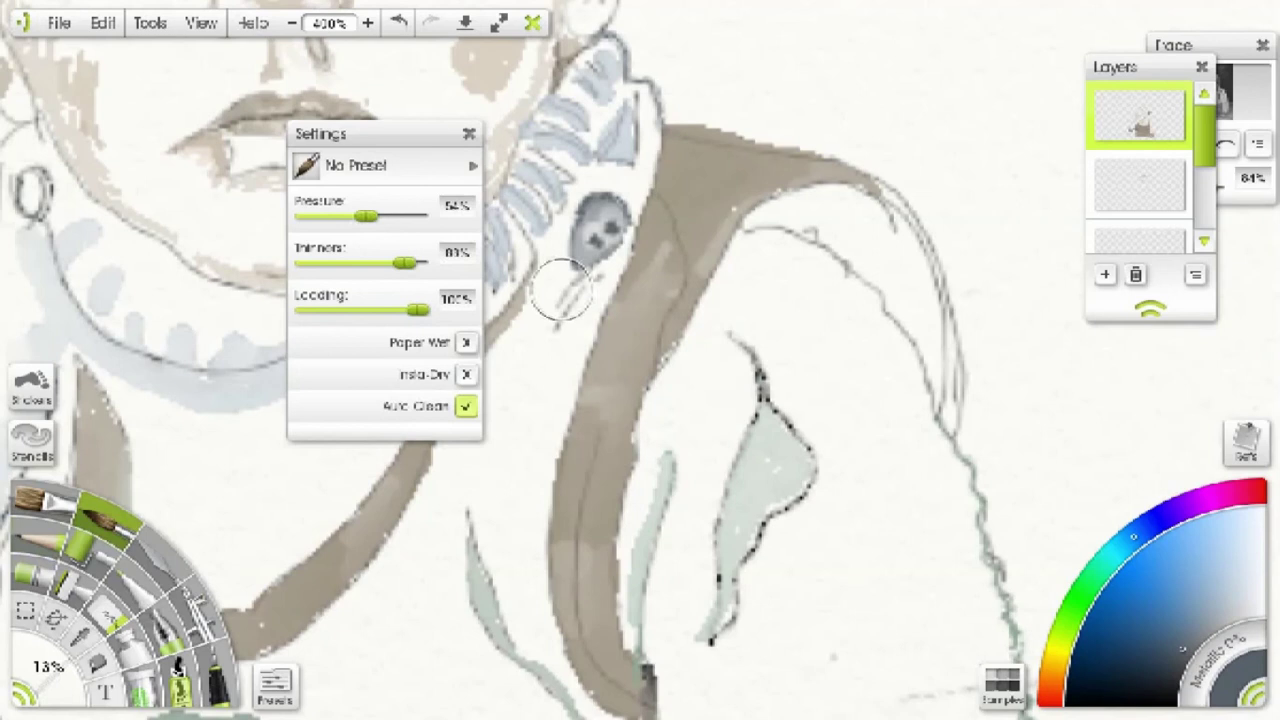
# - At 34% thinners, paint darker grey strokes down the collar curve toward the shoulder
pyautogui.moveTo(385, 262)
pyautogui.mouseDown()
pyautogui.moveTo(371, 263)
pyautogui.moveTo(391, 263)
pyautogui.mouseUp()
pyautogui.moveTo(747, 222); pyautogui.dragTo(940, 405)
pyautogui.moveTo(383, 263); pyautogui.dragTo(345, 263)
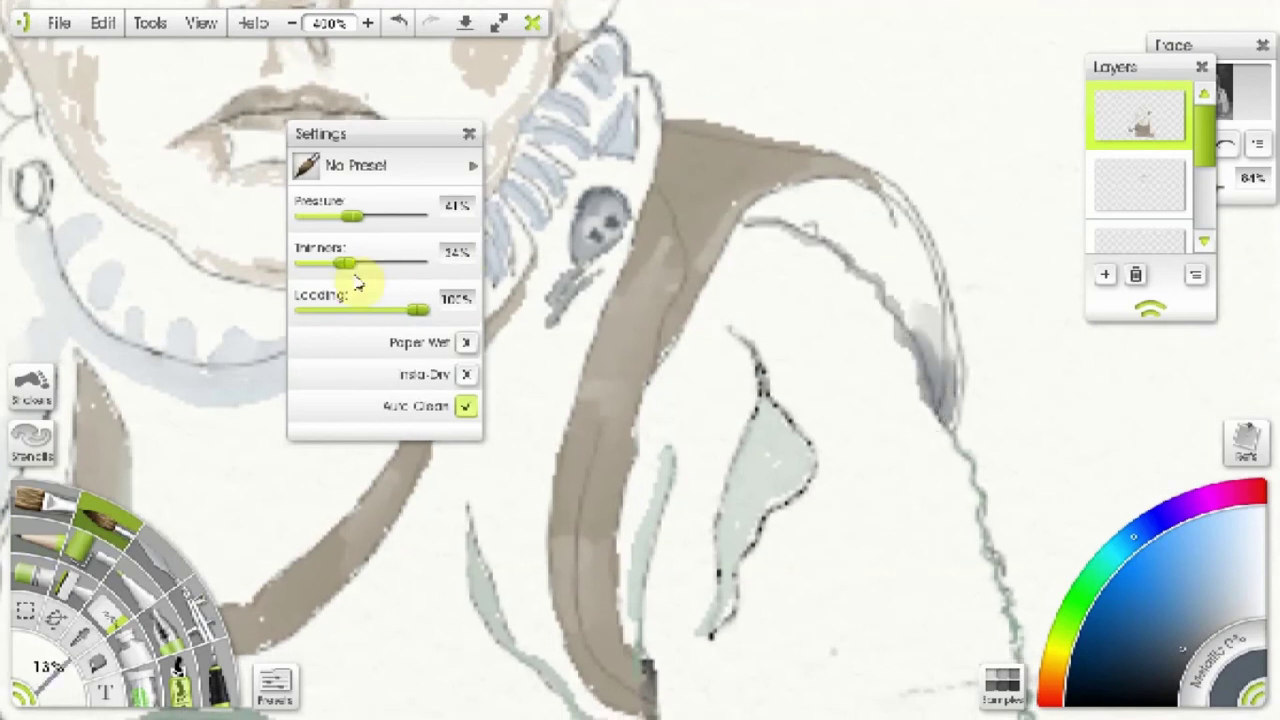
pyautogui.moveTo(745, 205)
pyautogui.mouseDown()
pyautogui.moveTo(850, 210)
pyautogui.moveTo(905, 290)
pyautogui.moveTo(920, 272)
pyautogui.moveTo(950, 410)
pyautogui.moveTo(760, 185)
pyautogui.mouseUp()
pyautogui.moveTo(728, 284)
pyautogui.mouseDown()
pyautogui.moveTo(742, 236)
pyautogui.moveTo(776, 236)
pyautogui.moveTo(894, 336)
pyautogui.moveTo(913, 390)
pyautogui.mouseUp()
# - Slightly raise the thinners and fill the upper arm with grey, undoing and redoing the shading
pyautogui.scroll(-5, 913, 390)
pyautogui.scroll(-3, 889, 277)
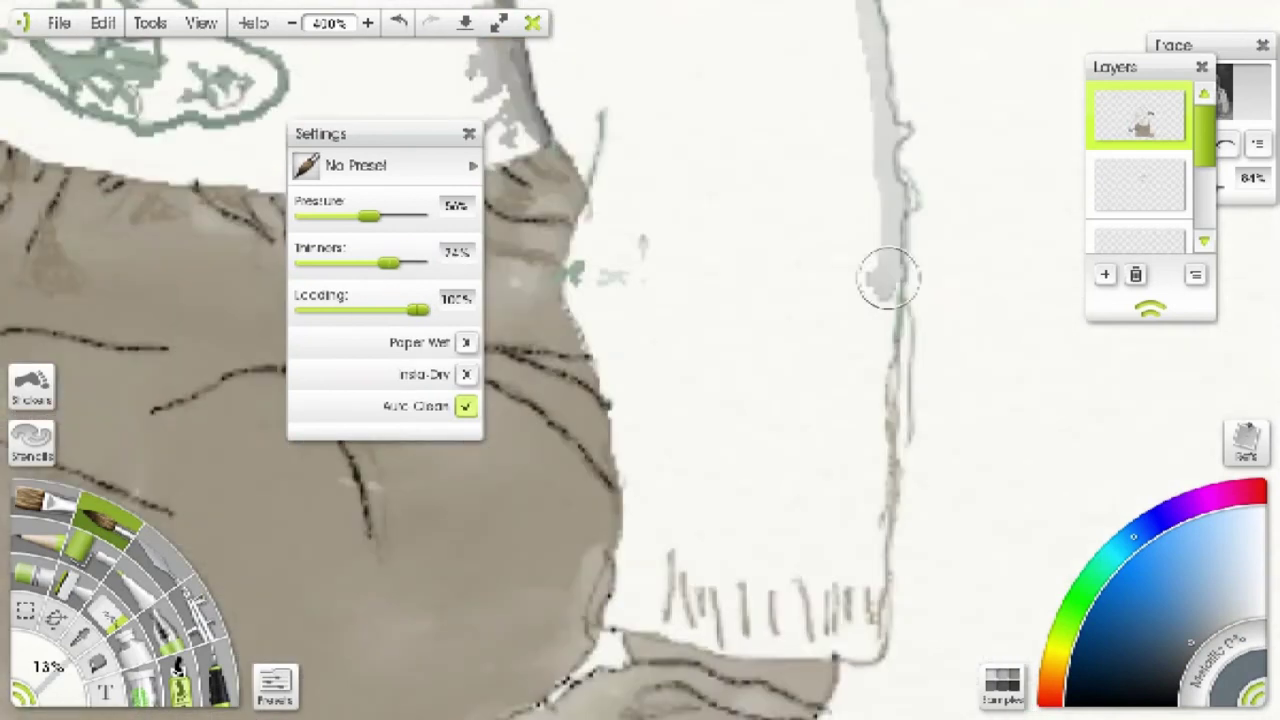
pyautogui.scroll(2, 634, 491)
pyautogui.moveTo(400, 262)
pyautogui.mouseDown()
pyautogui.moveTo(380, 262)
pyautogui.moveTo(403, 262)
pyautogui.mouseUp()
pyautogui.scroll(-3, 734, 306)
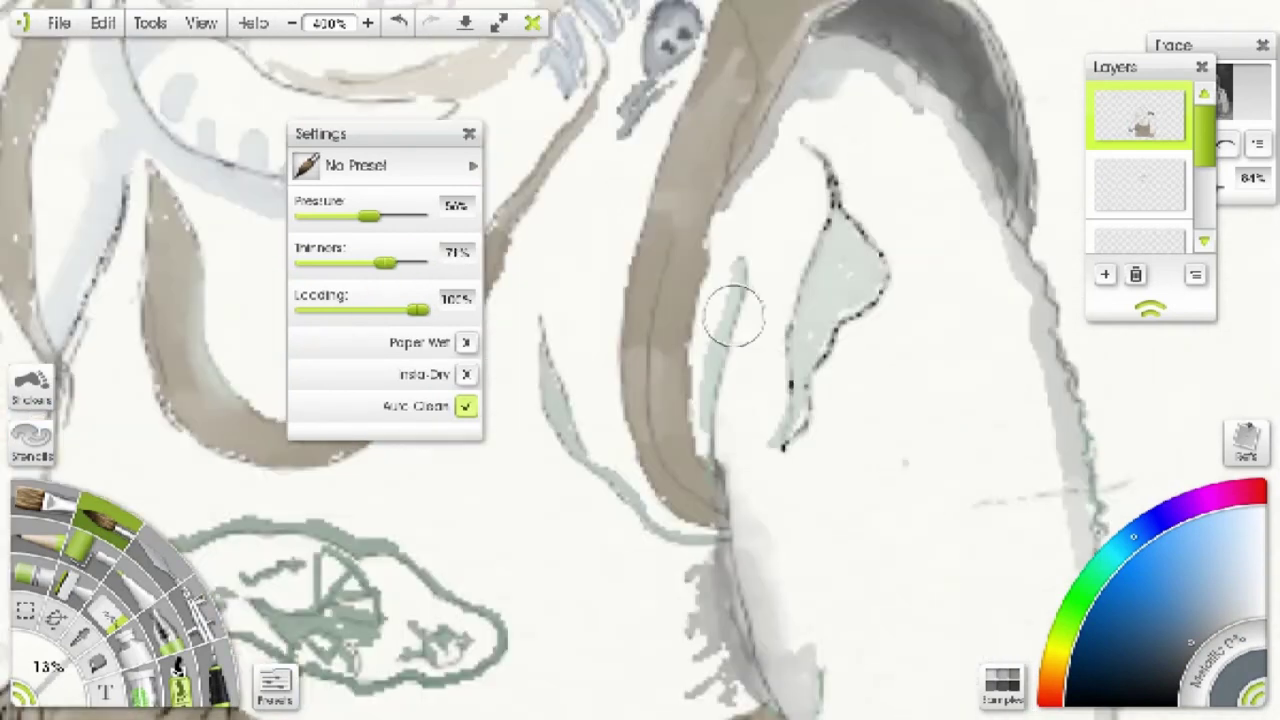
pyautogui.scroll(-5, 1006, 234)
pyautogui.scroll(4, 700, 405)
pyautogui.scroll(-3, 700, 405)
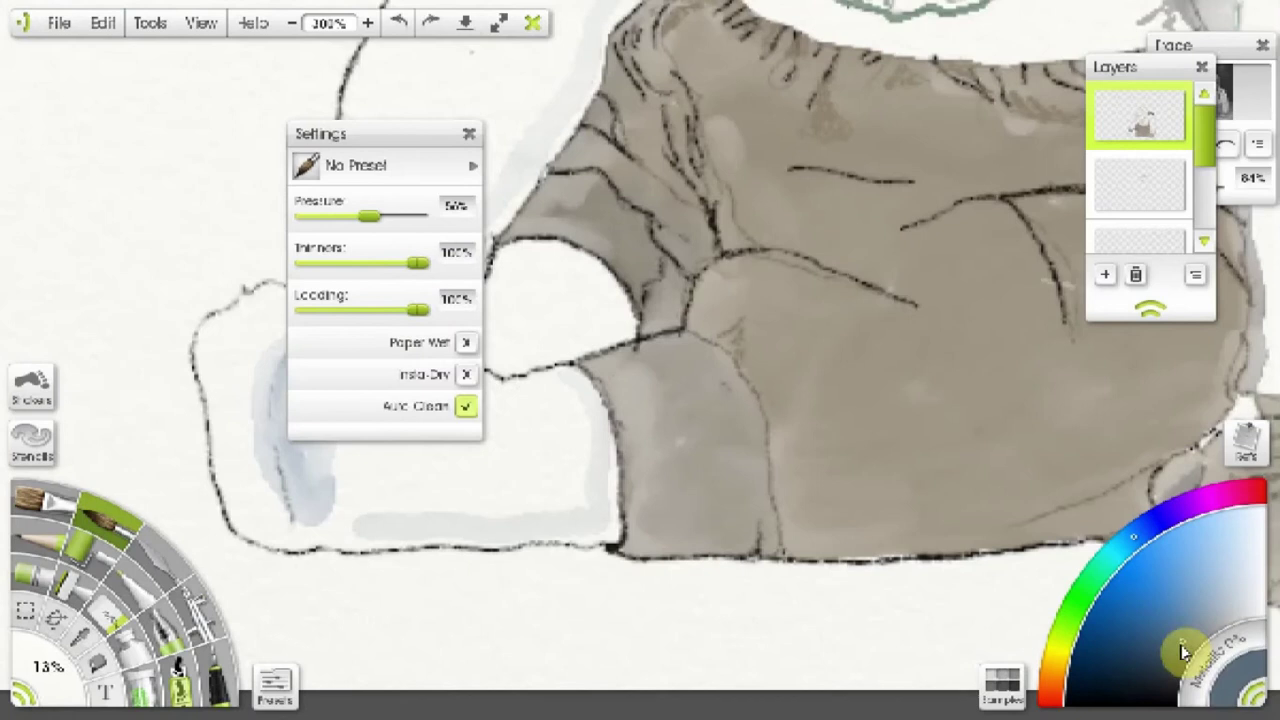
pyautogui.hotkey('ctrl', 'z')
pyautogui.hotkey('ctrl', 'y')
pyautogui.hotkey('ctrl', 'y')
pyautogui.hotkey('ctrl', 'y')
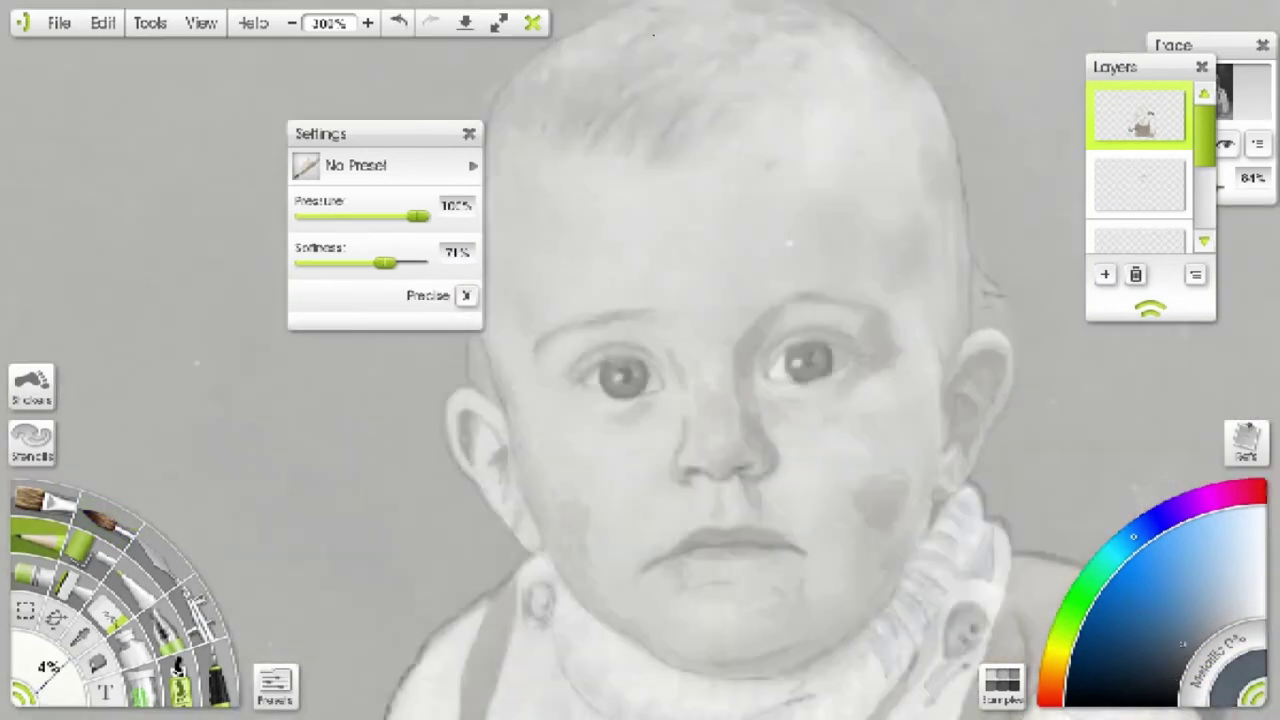
# - Paint blue watercolour strokes into the baby's hair, then toggle the trace image visibility
pyautogui.moveTo(467, 346); pyautogui.dragTo(649, 316)
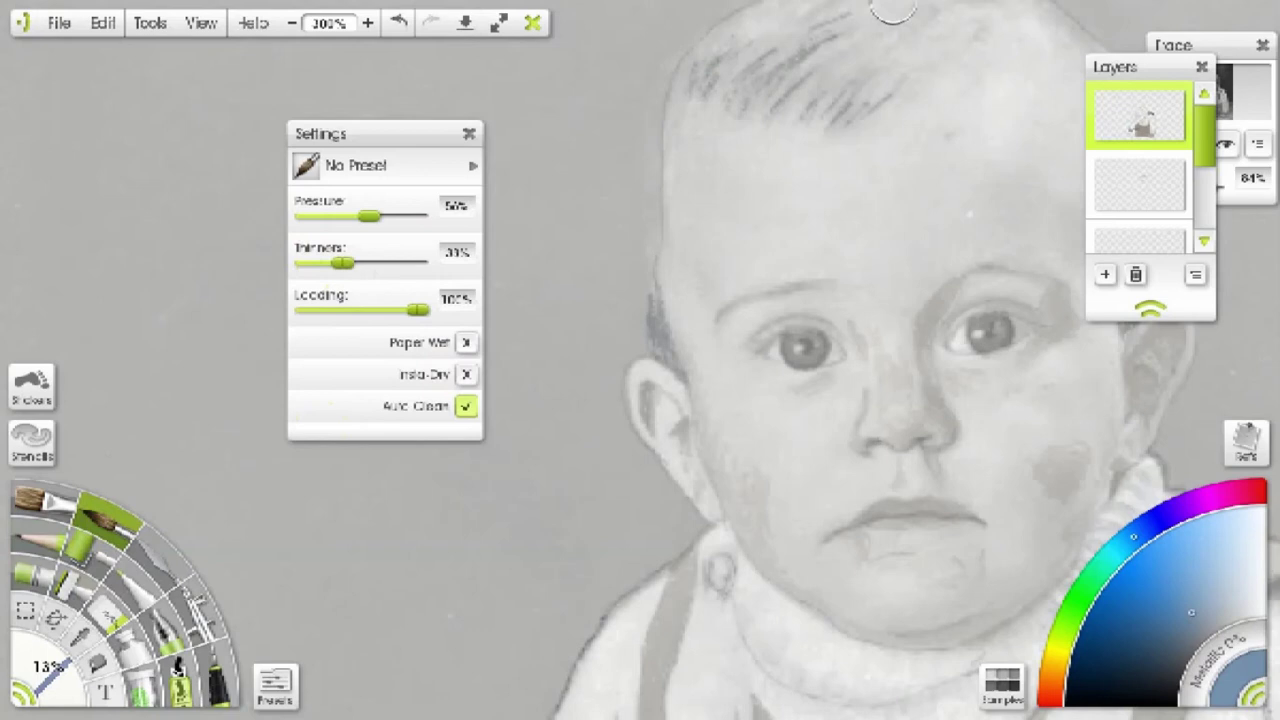
pyautogui.moveTo(900, 120); pyautogui.dragTo(651, 177)
pyautogui.moveTo(1040, 110); pyautogui.dragTo(910, 150)
pyautogui.moveTo(372, 263); pyautogui.dragTo(425, 263)
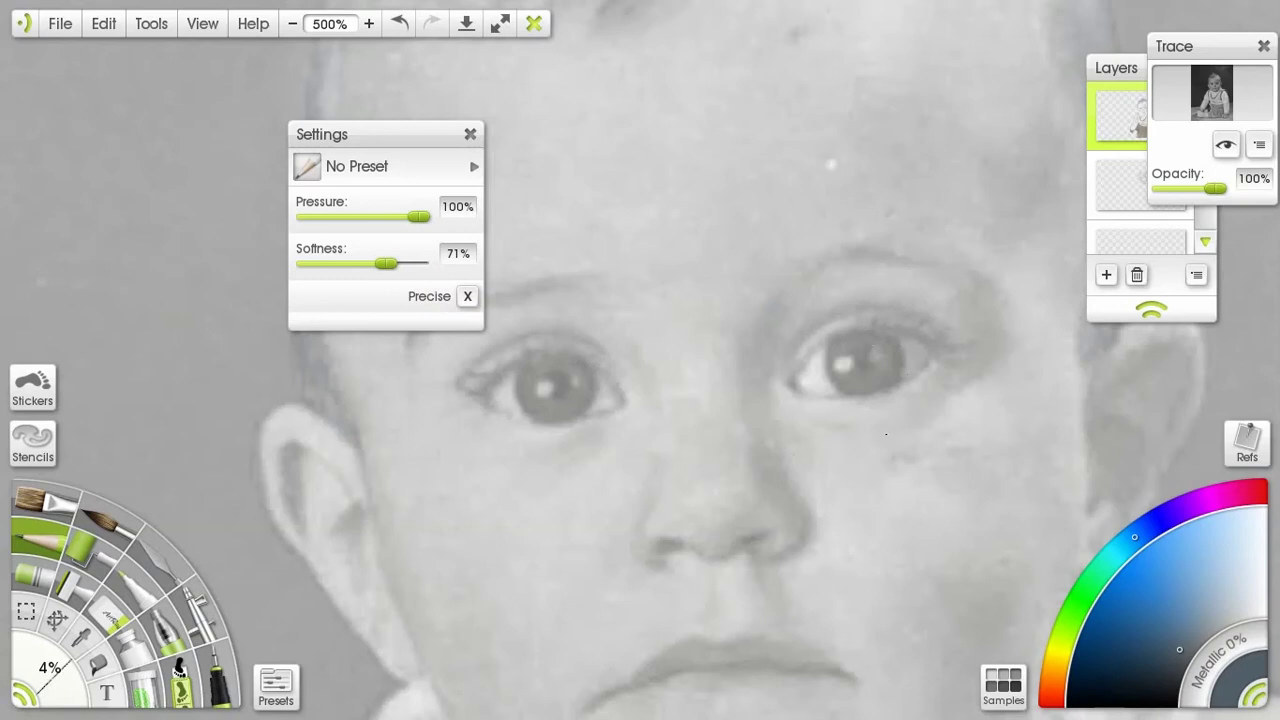
pyautogui.click(1222, 147)
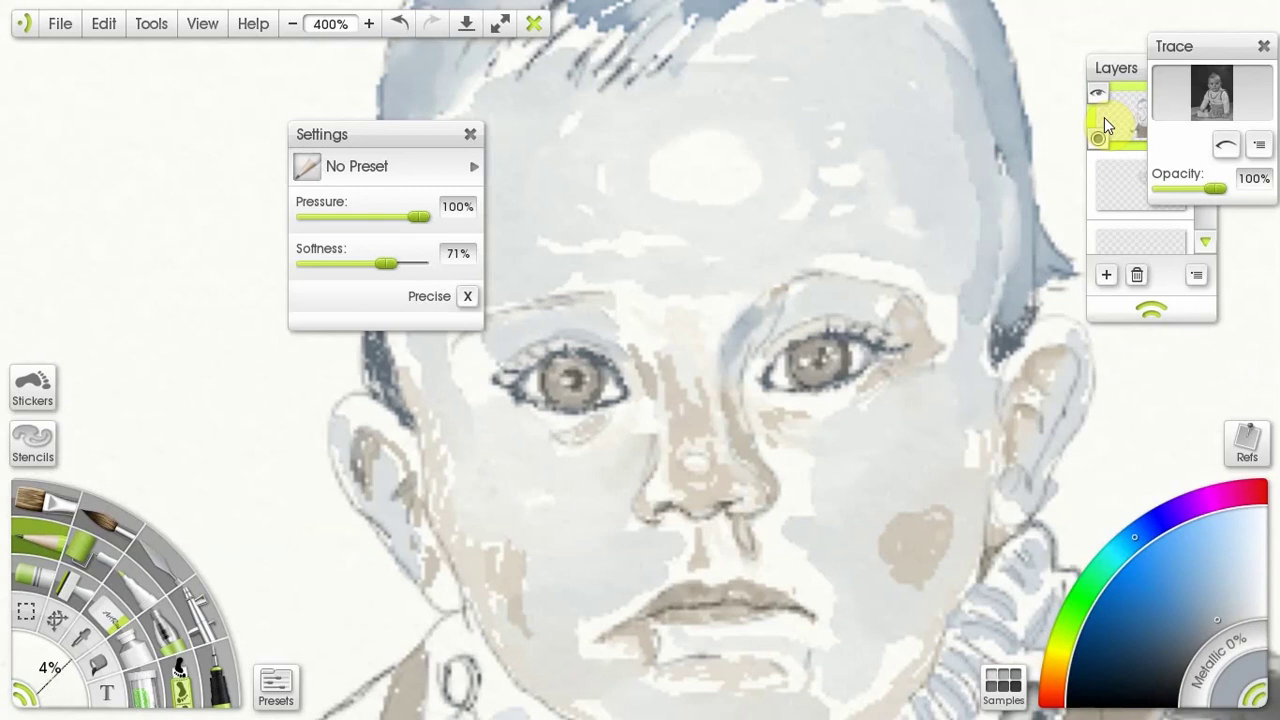
# - Toggle the reference photo on and off to compare the face, undoing a stray change
pyautogui.press('e')
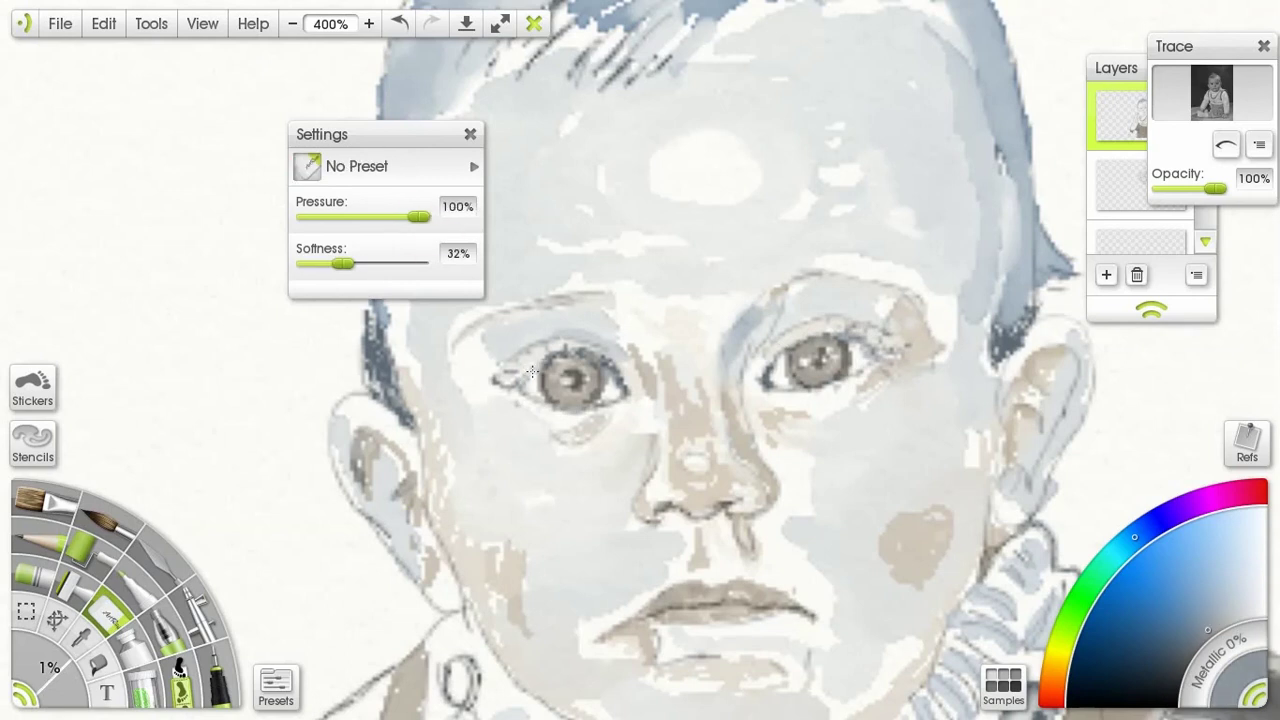
pyautogui.hotkey('ctrl', 'z')
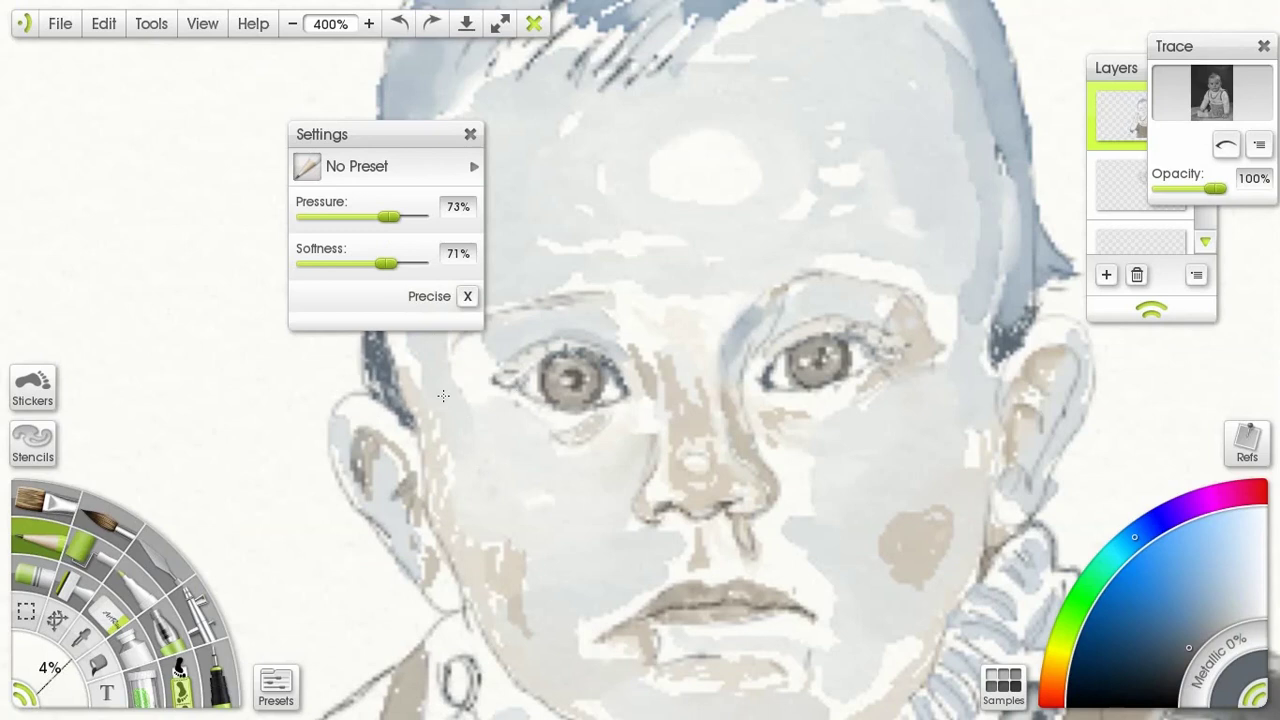
pyautogui.hotkey('ctrl', 'shift', 't')
pyautogui.hotkey('ctrl', 'shift', 't')
pyautogui.hotkey('ctrl', 'shift', 't')
pyautogui.hotkey('ctrl', 'shift', 't')
pyautogui.hotkey('ctrl', 'shift', 't')
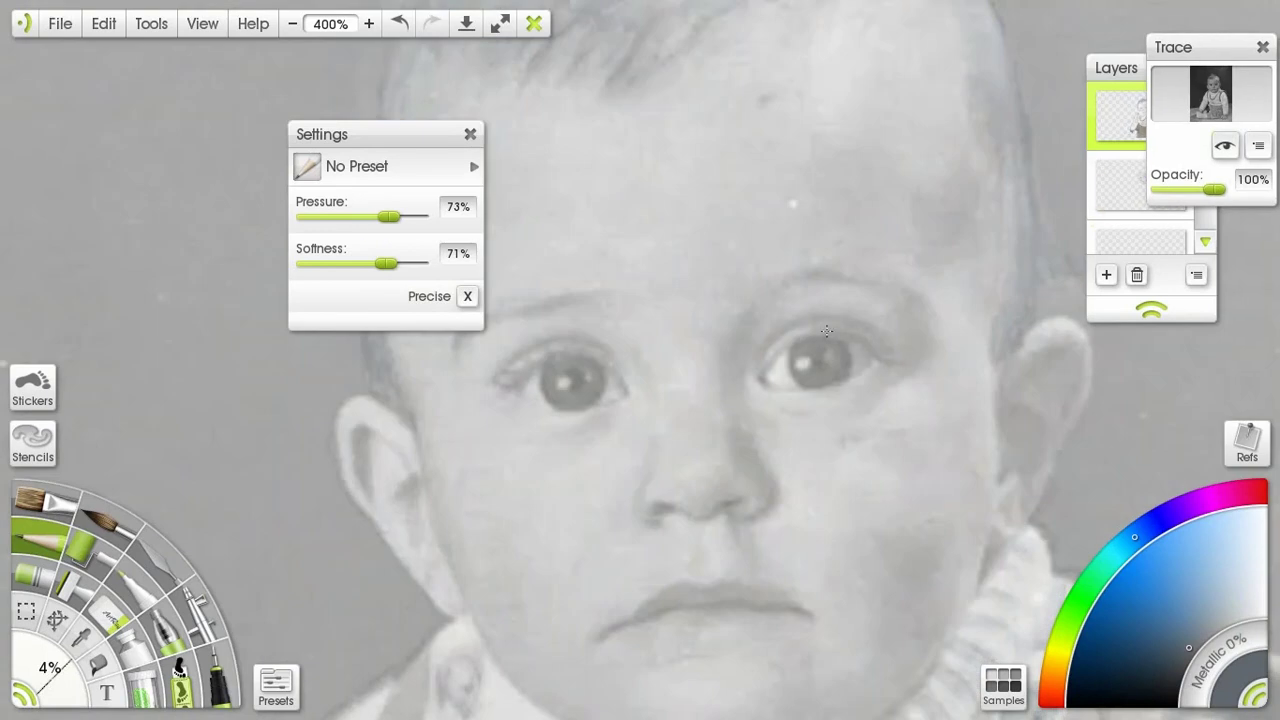
pyautogui.hotkey('ctrl', 'shift', 't')
pyautogui.hotkey('ctrl', 'shift', 't')
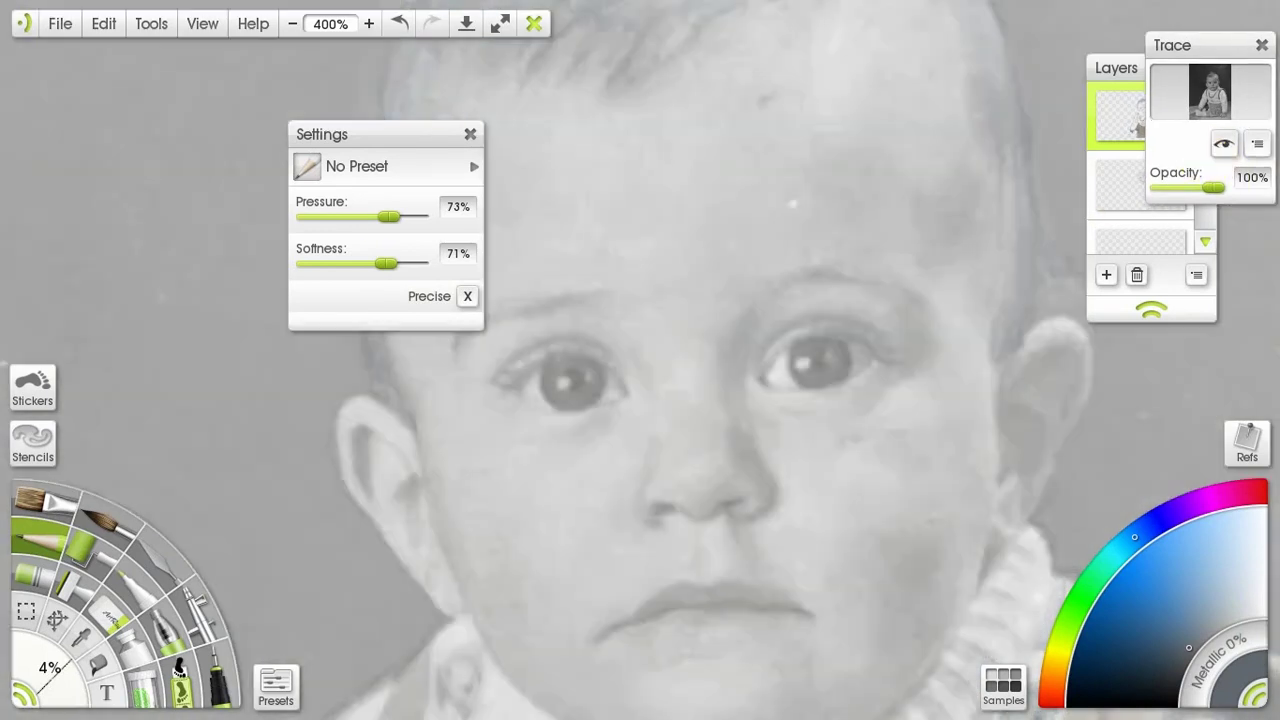
pyautogui.hotkey('ctrl', 'y')
pyautogui.hotkey('ctrl', 'z')
pyautogui.hotkey('ctrl', 'shift', 't')
pyautogui.hotkey('ctrl', 'y')
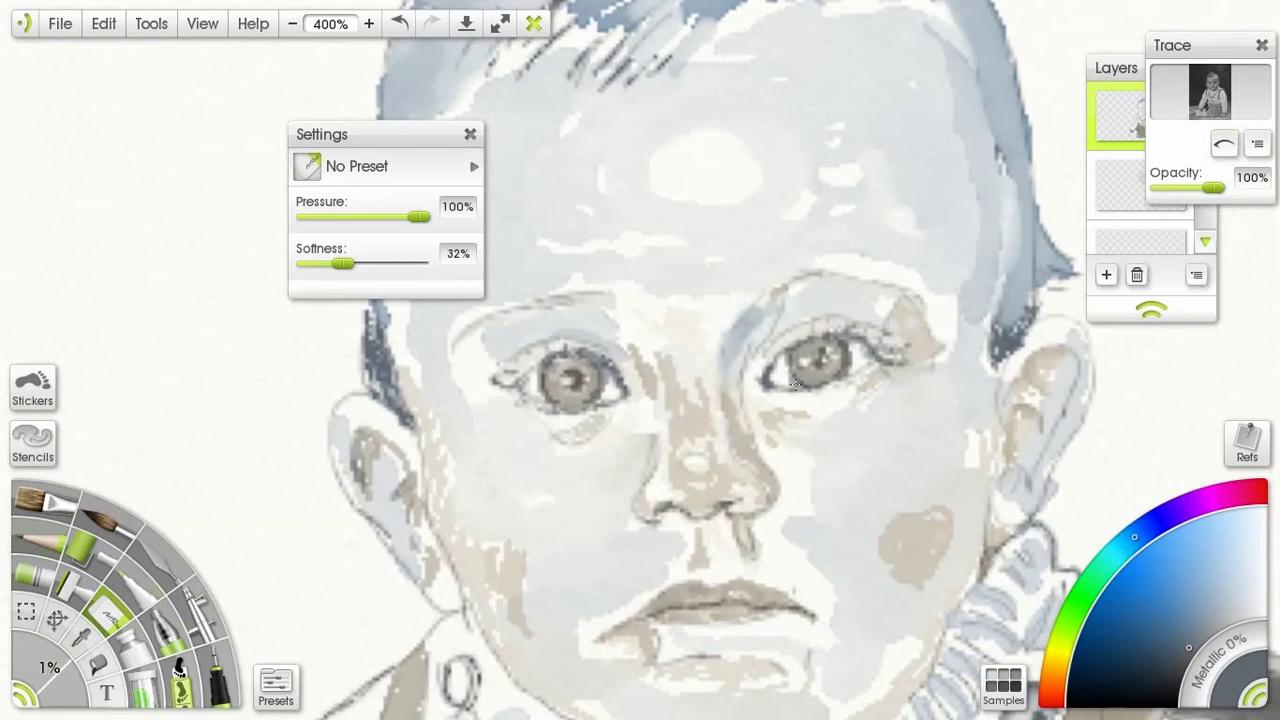
pyautogui.hotkey('ctrl', 'z')
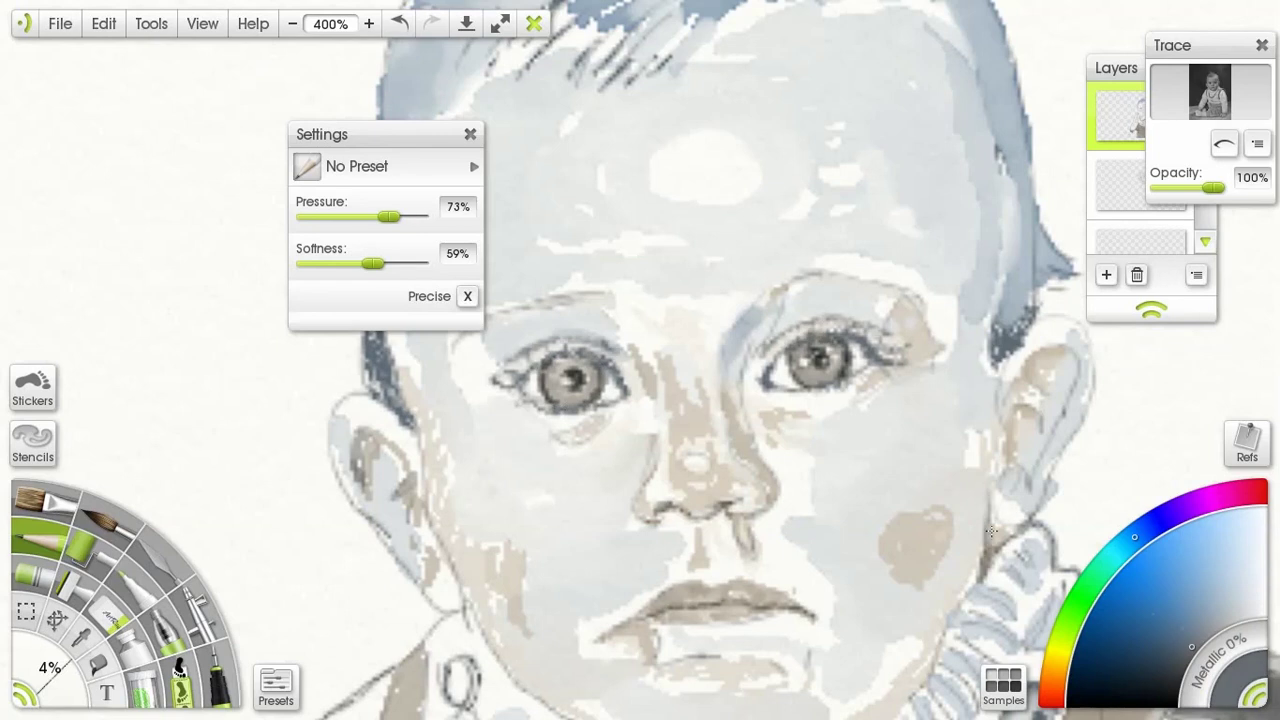
pyautogui.scroll(-5, 410, 575)
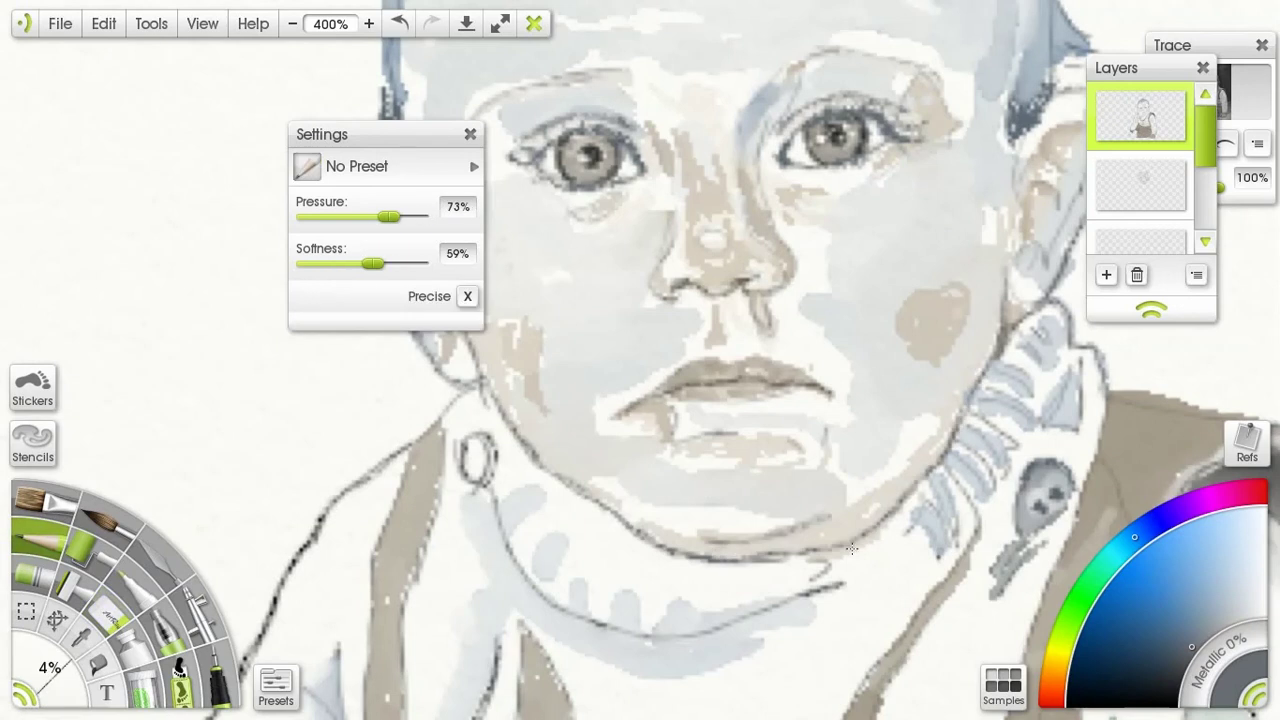
# - Darken the hair and the right and left edges of the head with deeper blue strokes
pyautogui.scroll(-2, 851, 548)
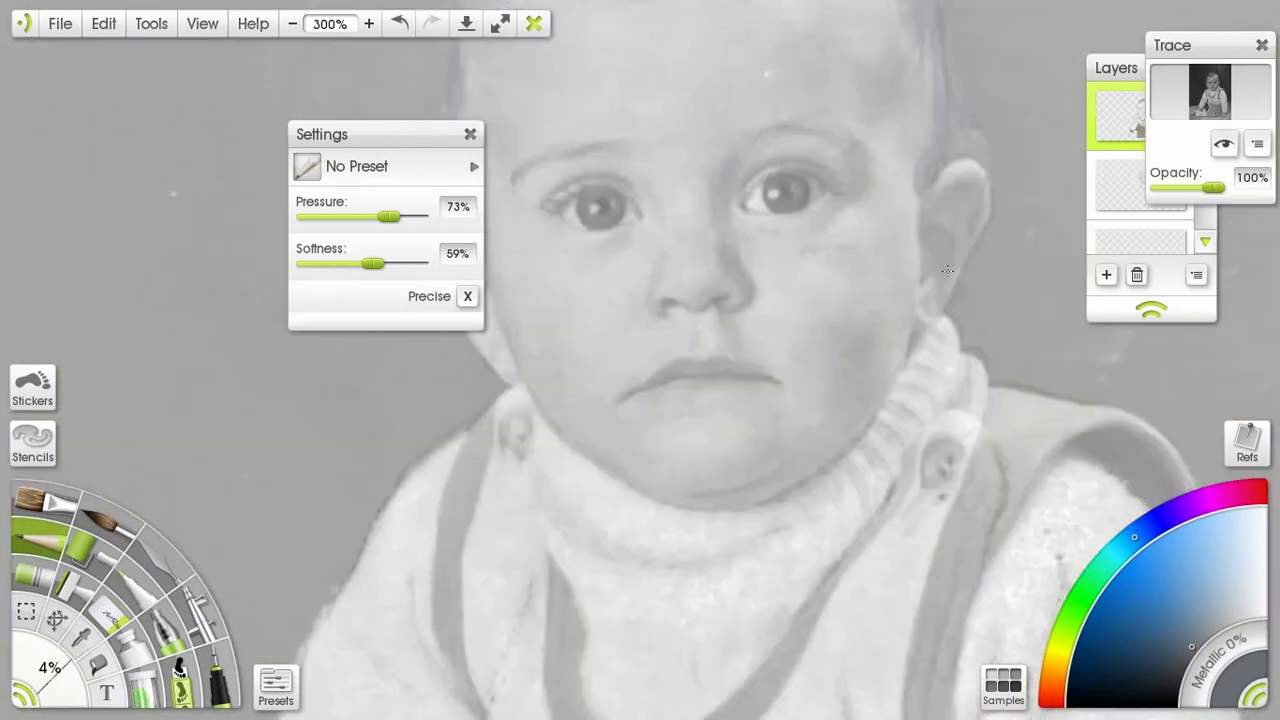
pyautogui.hscroll(-4, 650, 242)
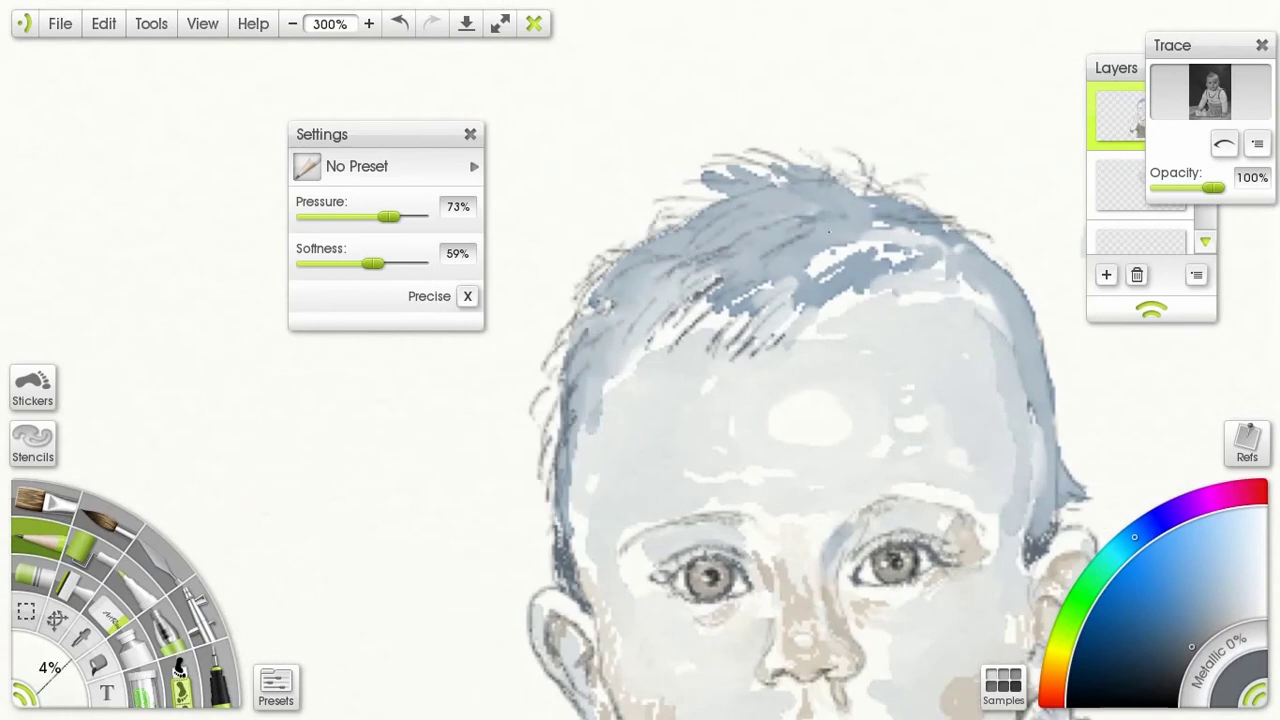
pyautogui.moveTo(829, 232)
pyautogui.mouseDown()
pyautogui.moveTo(1028, 330)
pyautogui.moveTo(1049, 381)
pyautogui.mouseUp()
pyautogui.moveTo(592, 270); pyautogui.dragTo(540, 590)
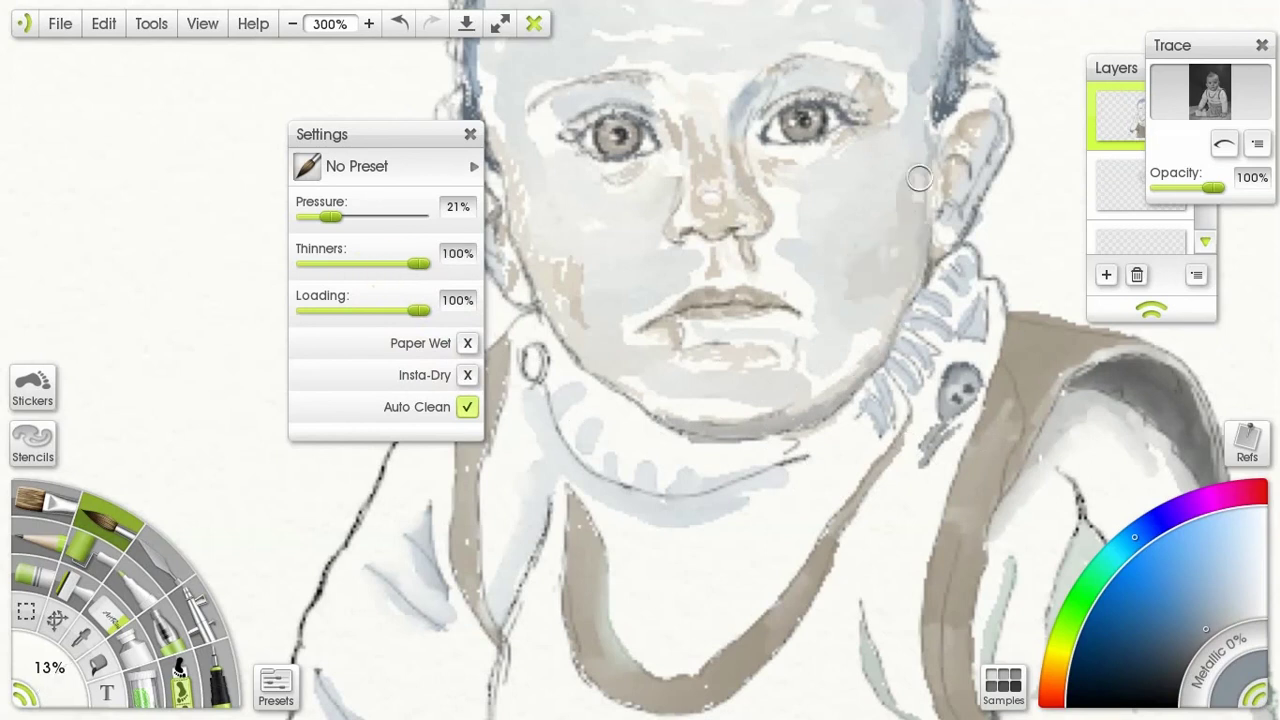
pyautogui.click(1120, 196)
pyautogui.moveTo(421, 264); pyautogui.dragTo(418, 272)
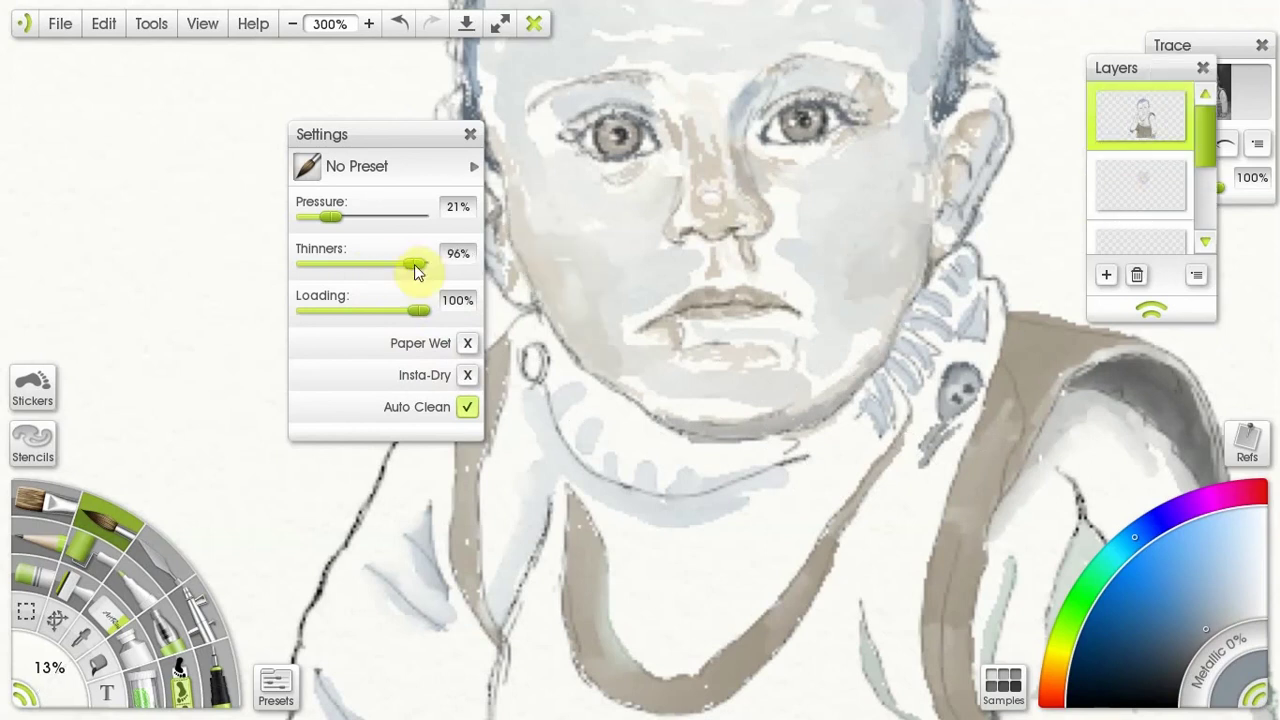
# - On the bottom layer, shade the cheeks with watercolour at about 58% thinners
pyautogui.click(60, 23)
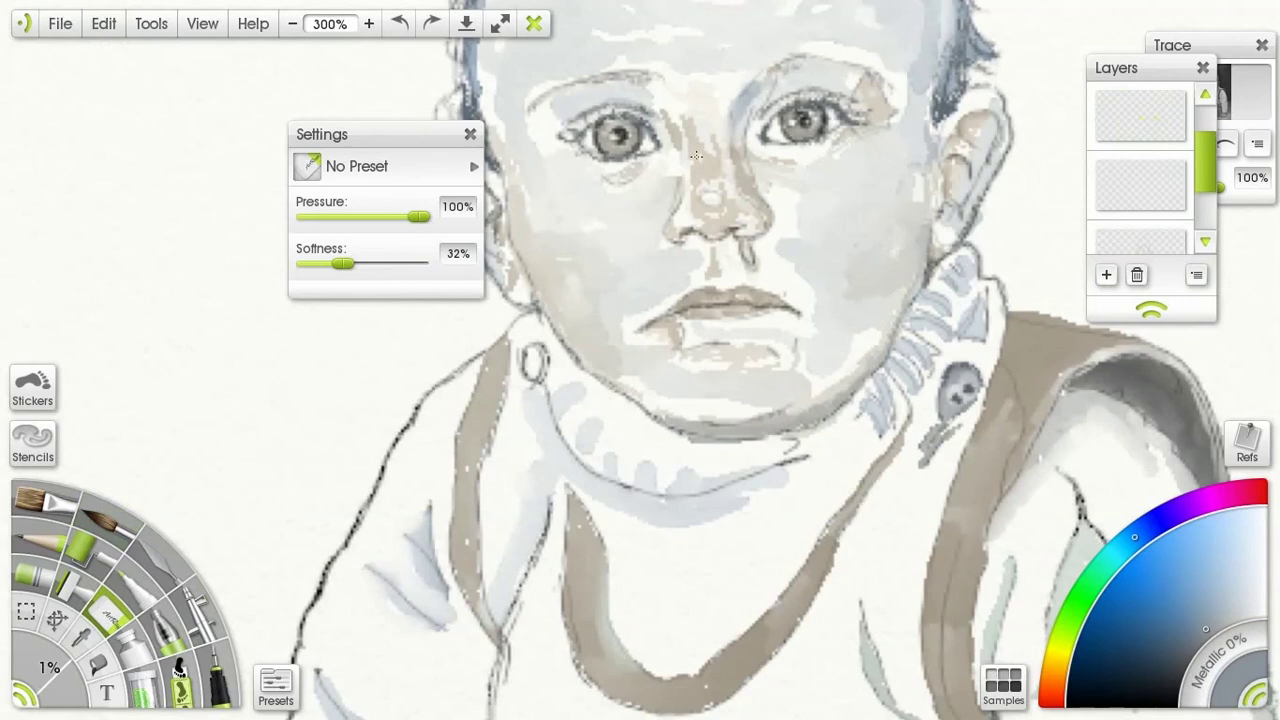
pyautogui.click(1140, 241)
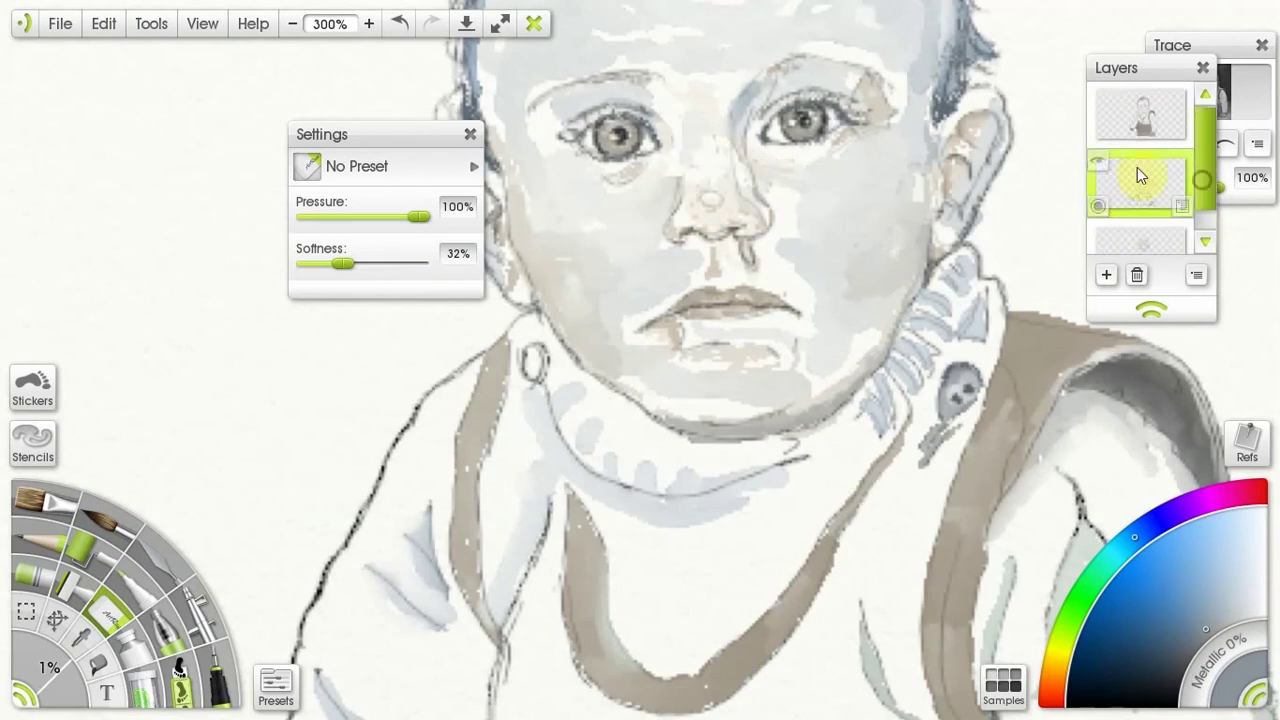
pyautogui.press('w')
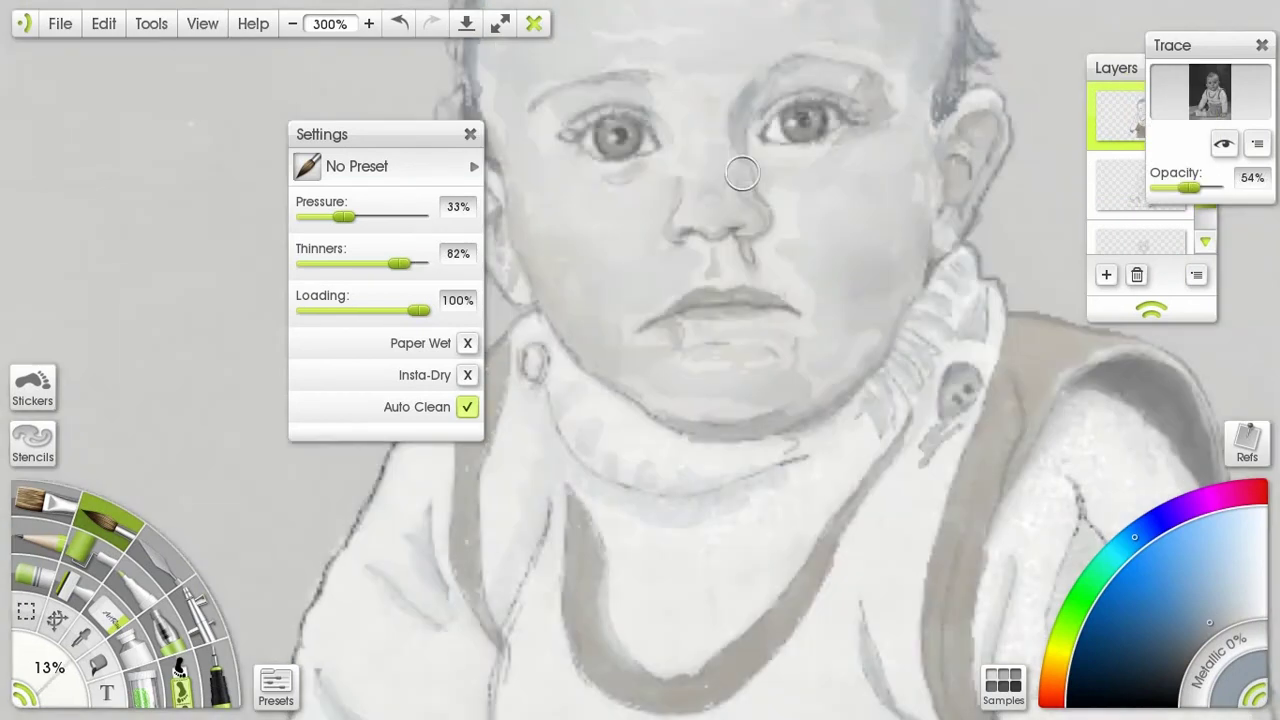
pyautogui.moveTo(411, 263); pyautogui.dragTo(400, 270)
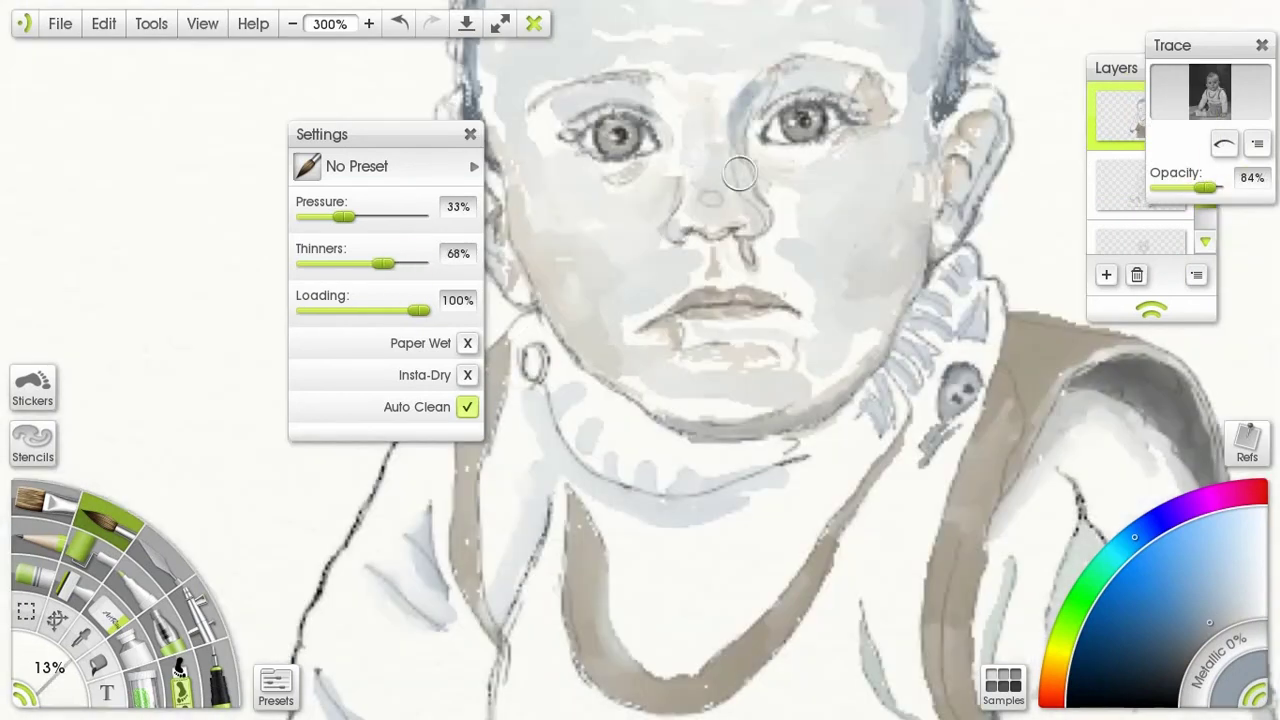
pyautogui.click(1136, 242)
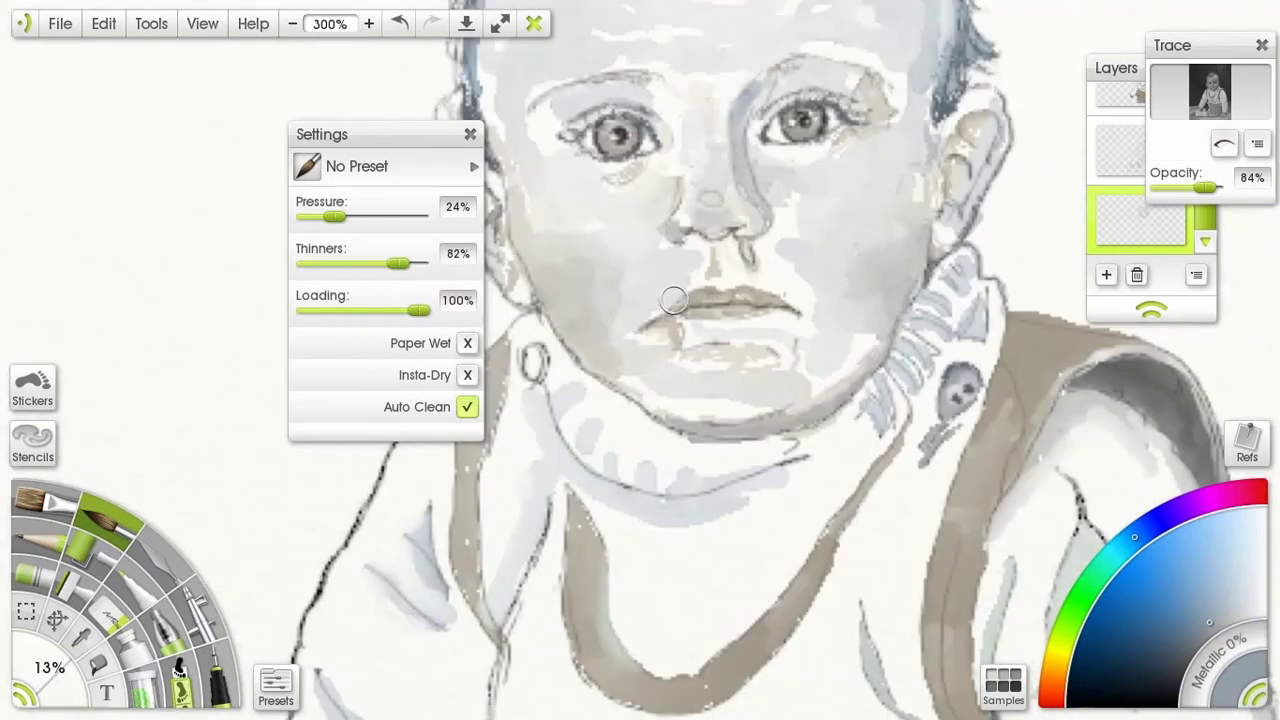
pyautogui.press('t')
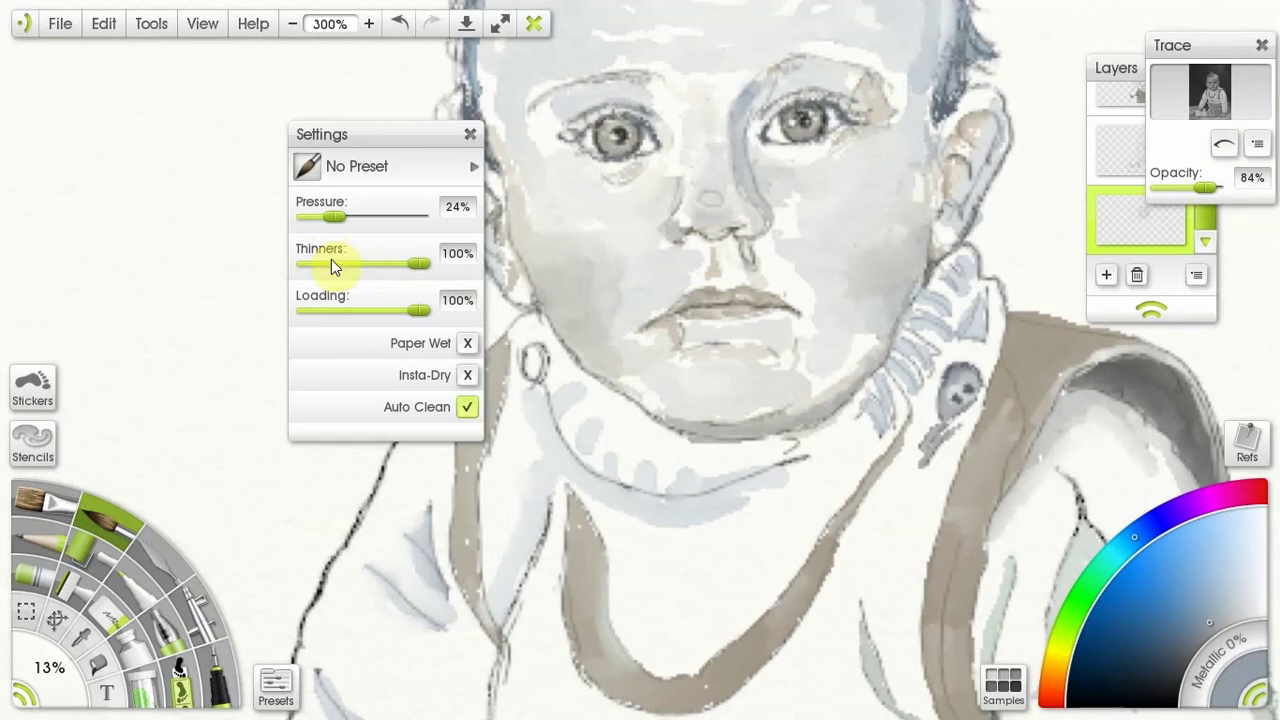
pyautogui.moveTo(336, 264)
pyautogui.mouseDown()
pyautogui.moveTo(409, 264)
pyautogui.moveTo(376, 264)
pyautogui.mouseUp()
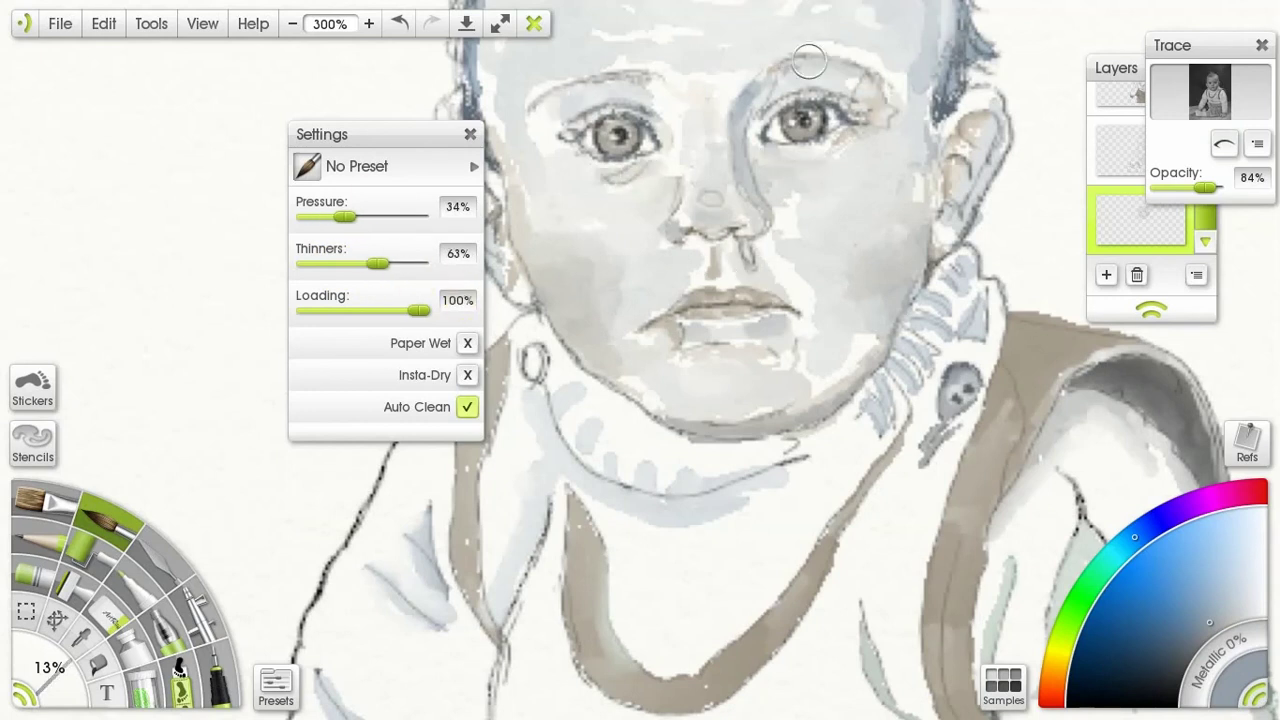
# - Switch between eraser, pencil and brush, and show the reference photo over the painting
pyautogui.press('e')
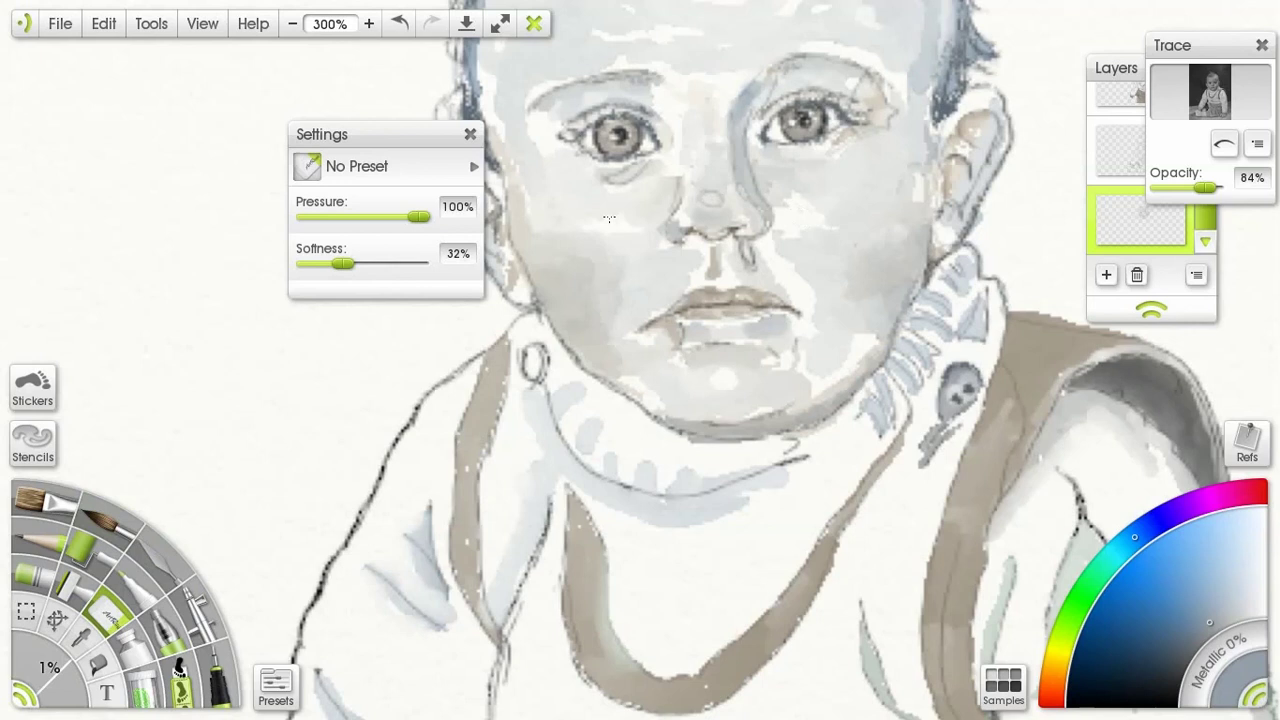
pyautogui.press('p')
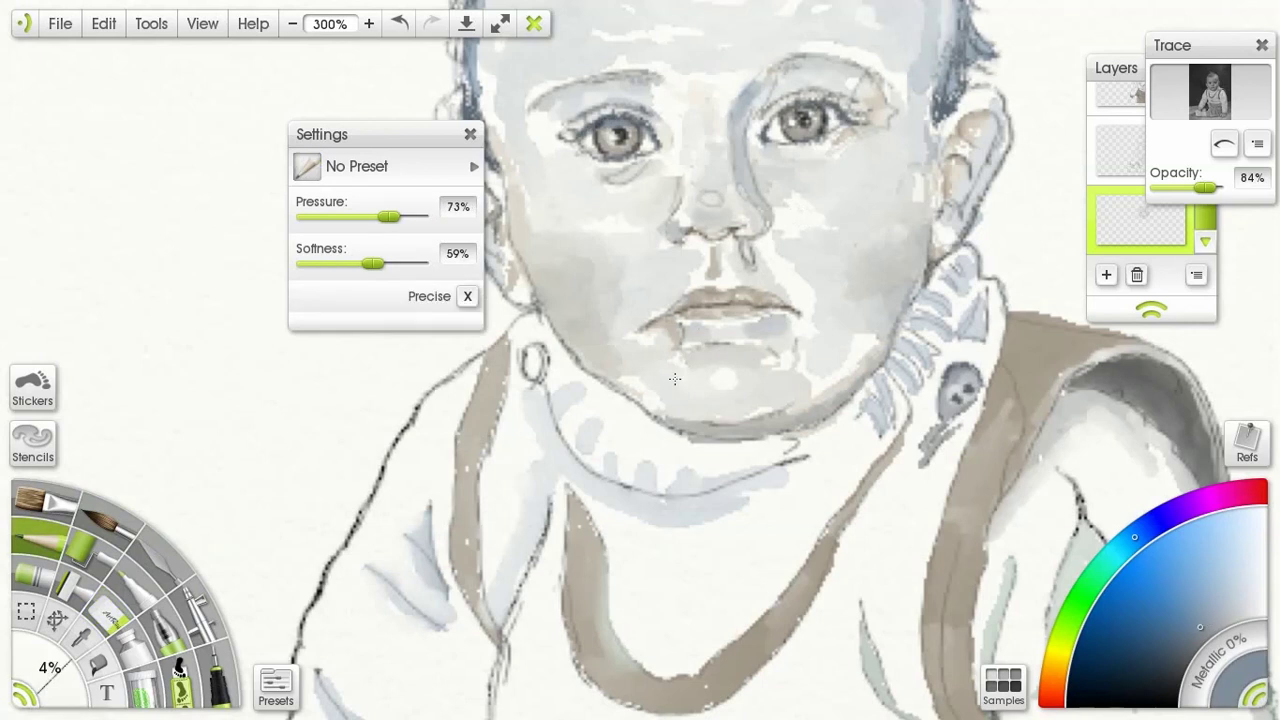
pyautogui.click(45, 508)
pyautogui.click(109, 605)
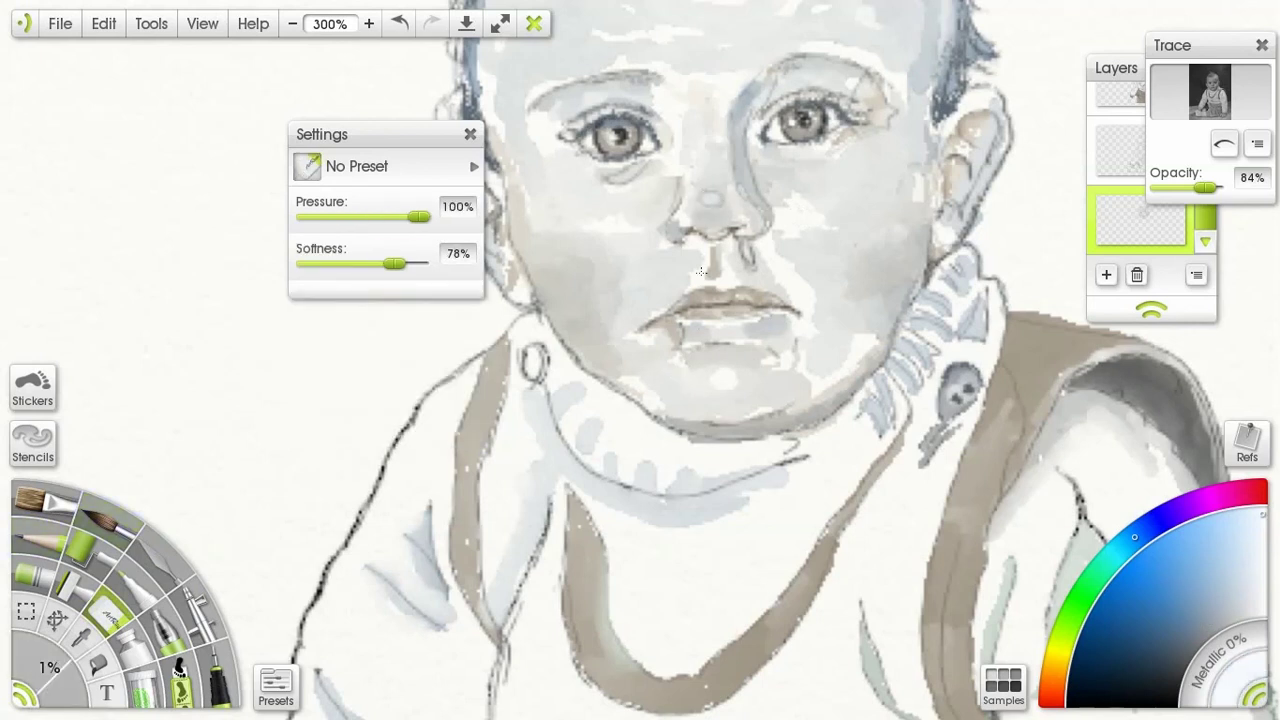
pyautogui.click(1132, 90)
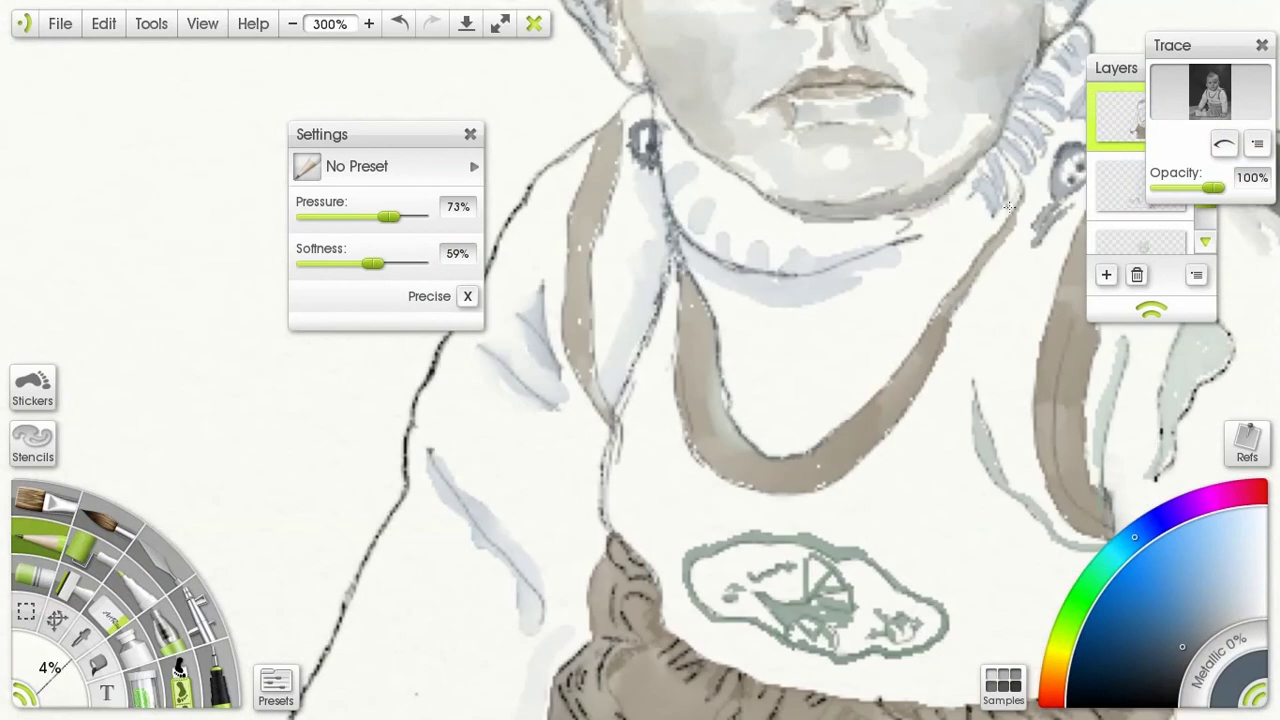
# - Outline both edges of the brown straps with a finer, firmer pencil, then zoom to the whole drawing
pyautogui.moveTo(1009, 206); pyautogui.dragTo(915, 390)
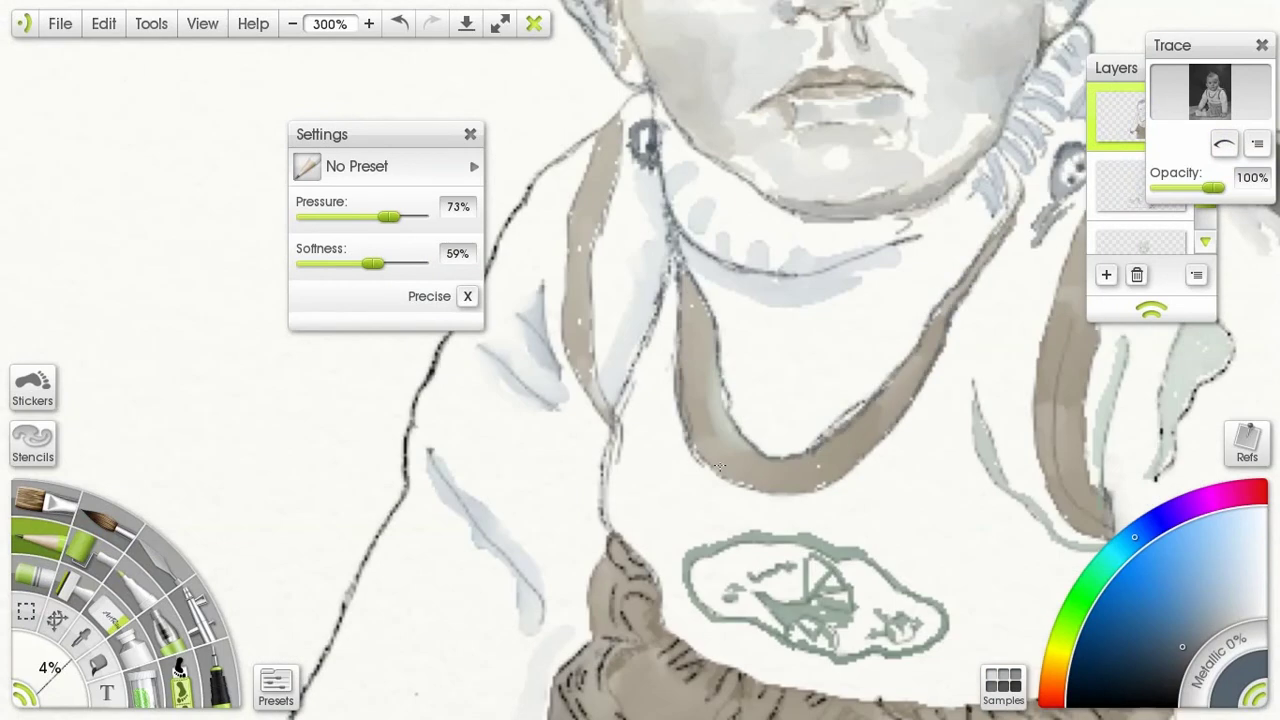
pyautogui.moveTo(689, 322); pyautogui.dragTo(786, 462)
pyautogui.click(194, 570)
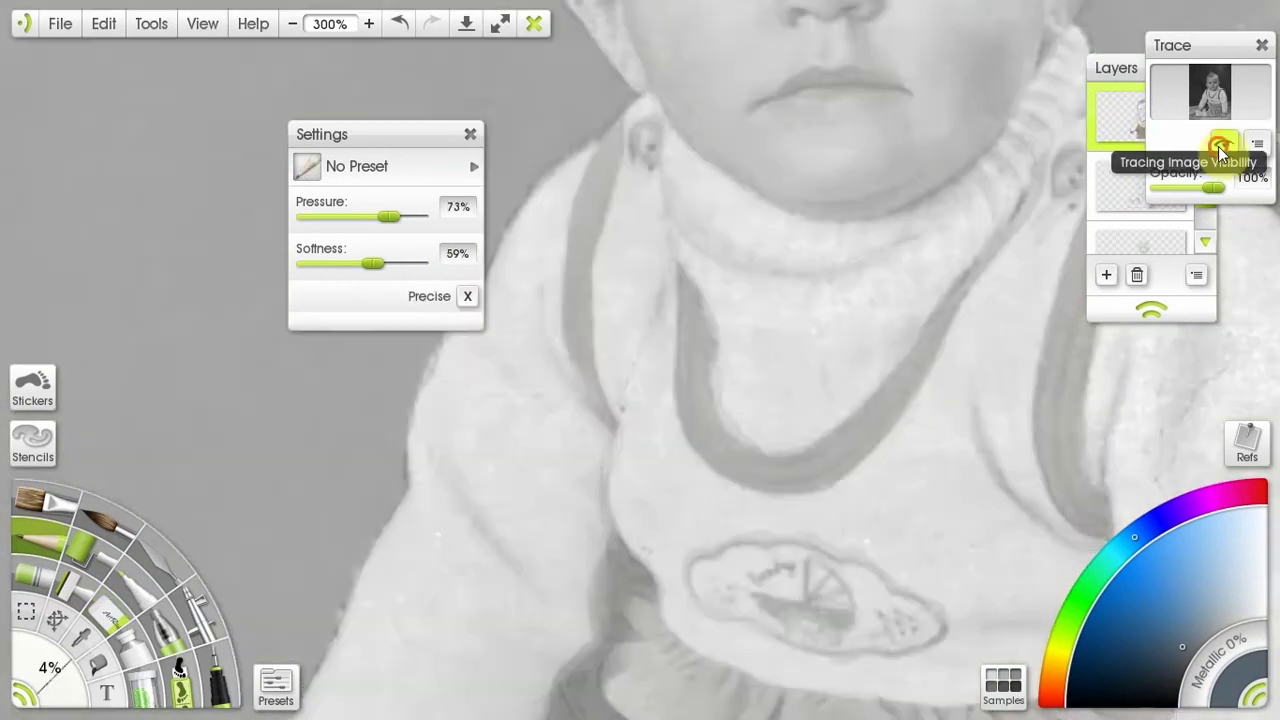
pyautogui.moveTo(605, 125)
pyautogui.mouseDown()
pyautogui.moveTo(565, 355)
pyautogui.moveTo(608, 418)
pyautogui.mouseUp()
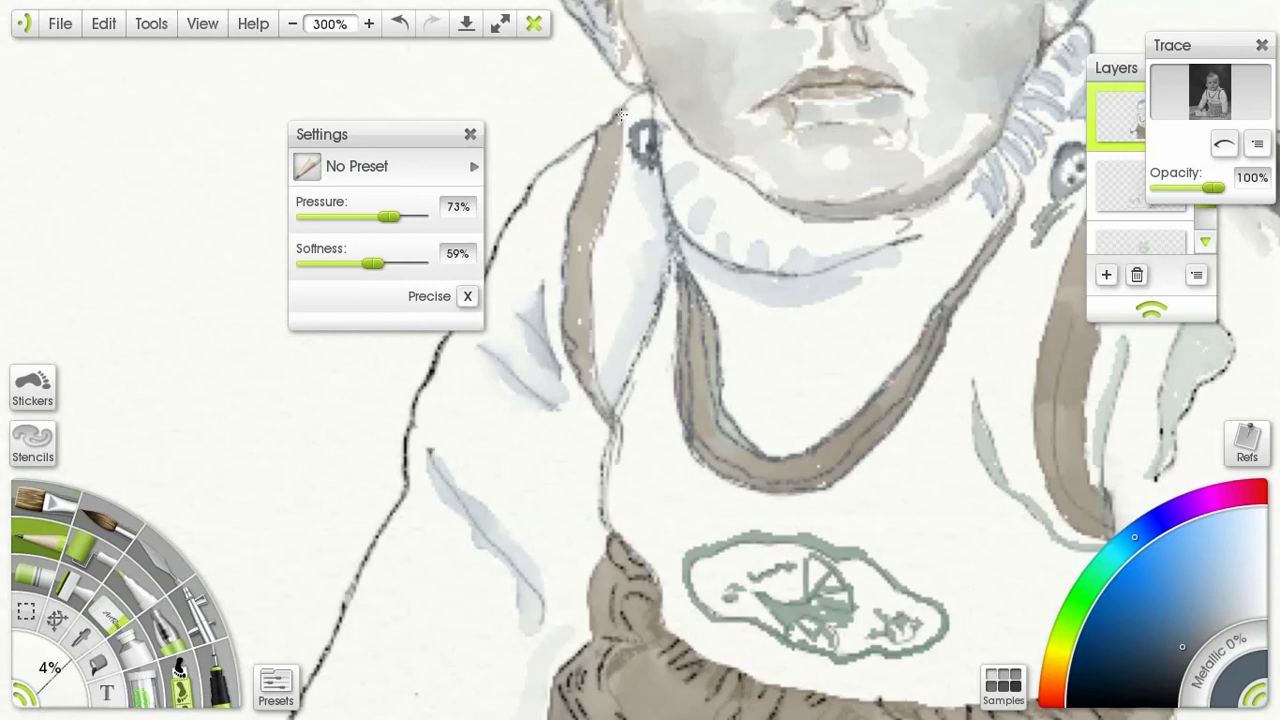
pyautogui.moveTo(575, 228); pyautogui.dragTo(578, 392)
pyautogui.hscroll(5, 726, 287)
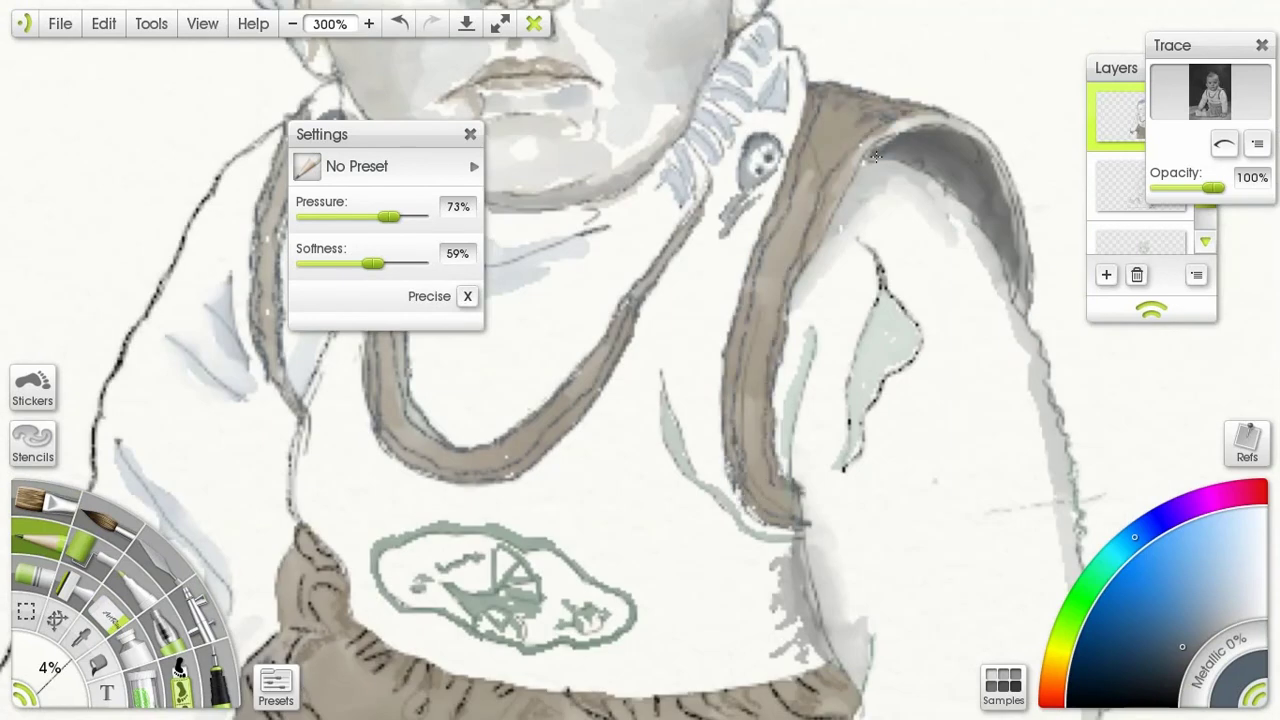
pyautogui.hotkey('ctrl', '0')
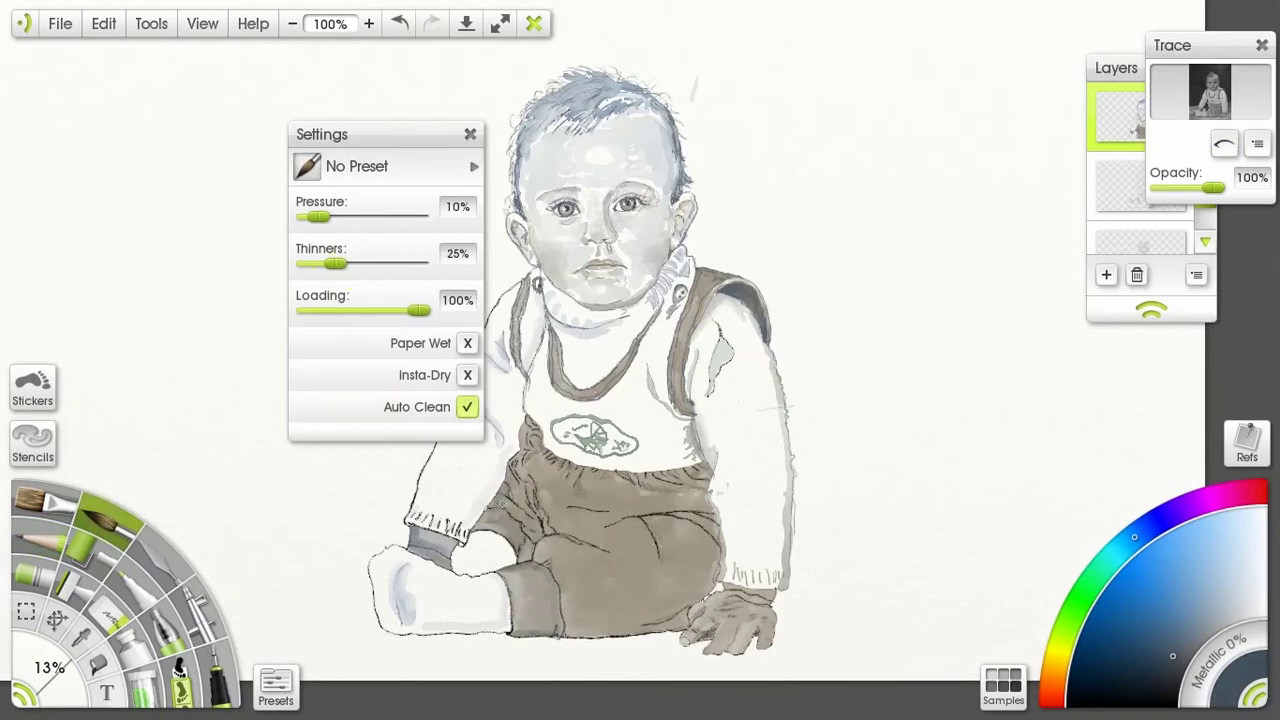
# - Paint darker grey shading along the trousers' folds and edges
pyautogui.click(1164, 674)
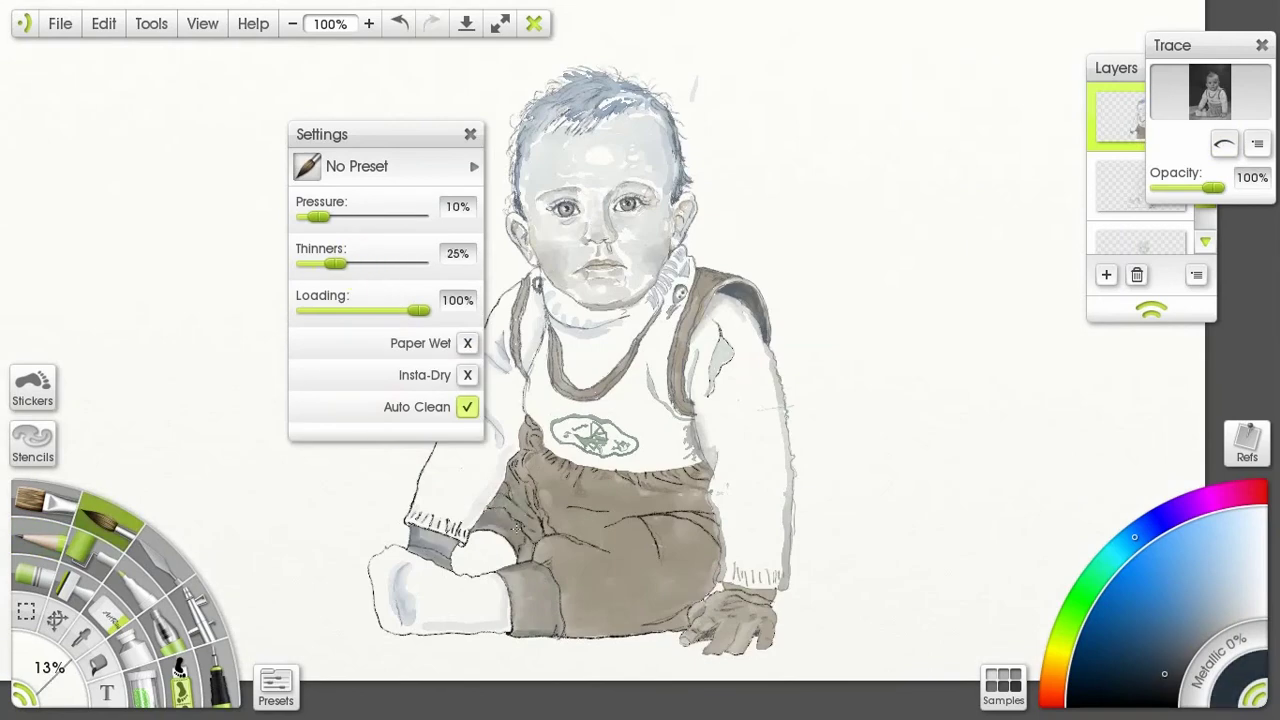
pyautogui.scroll(2, 489, 513)
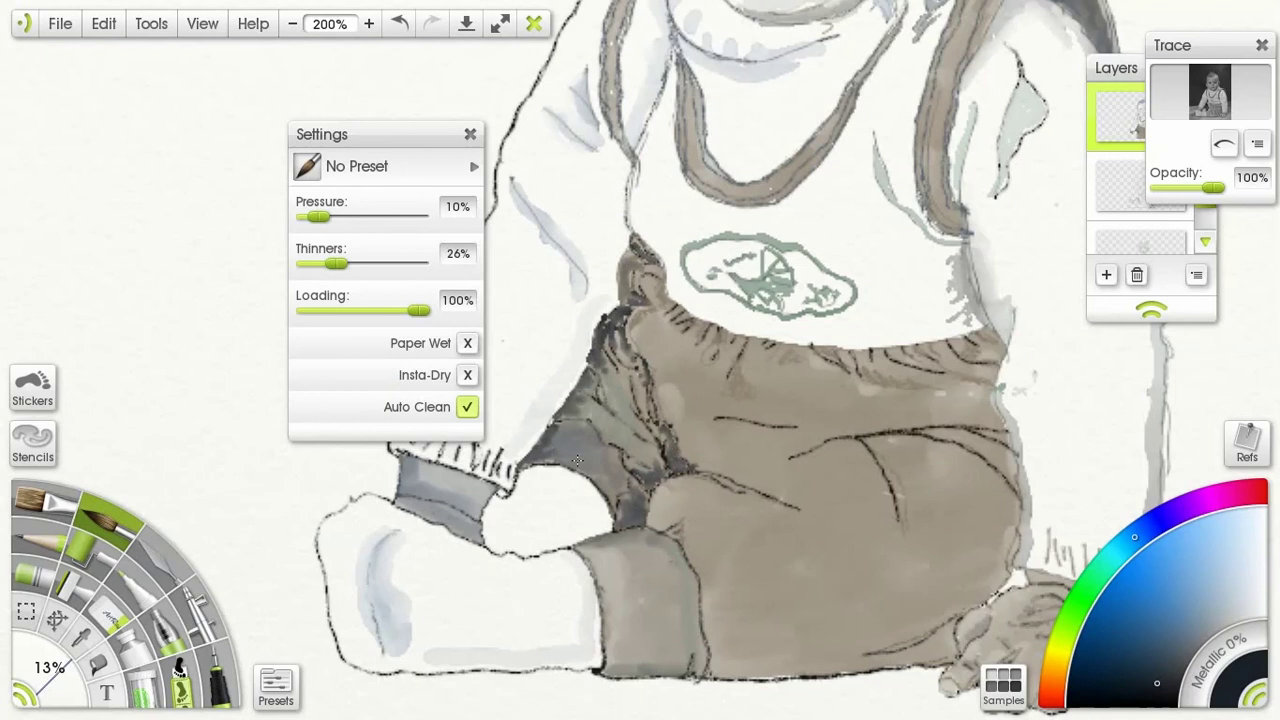
pyautogui.moveTo(995, 345)
pyautogui.mouseDown()
pyautogui.moveTo(1005, 550)
pyautogui.moveTo(980, 601)
pyautogui.moveTo(689, 667)
pyautogui.moveTo(933, 634)
pyautogui.moveTo(826, 439)
pyautogui.moveTo(930, 434)
pyautogui.moveTo(893, 516)
pyautogui.moveTo(716, 448)
pyautogui.moveTo(809, 506)
pyautogui.moveTo(716, 344)
pyautogui.mouseUp()
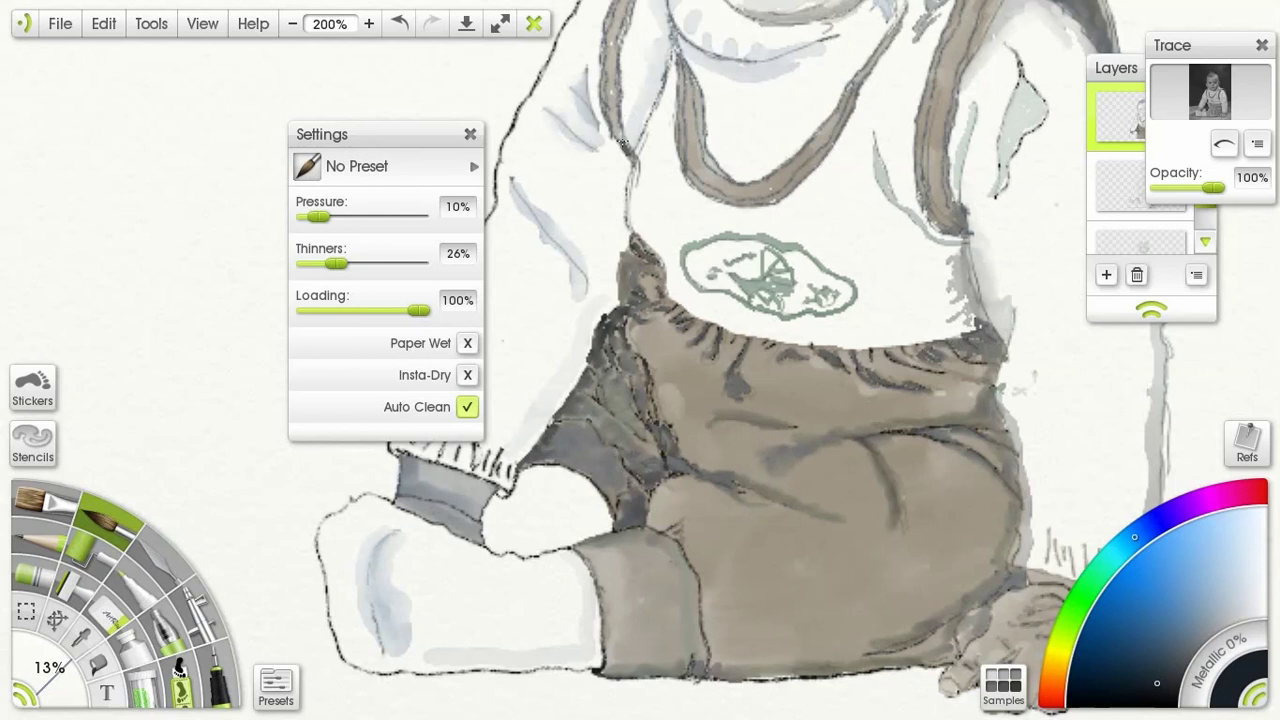
pyautogui.scroll(5, 907, 173)
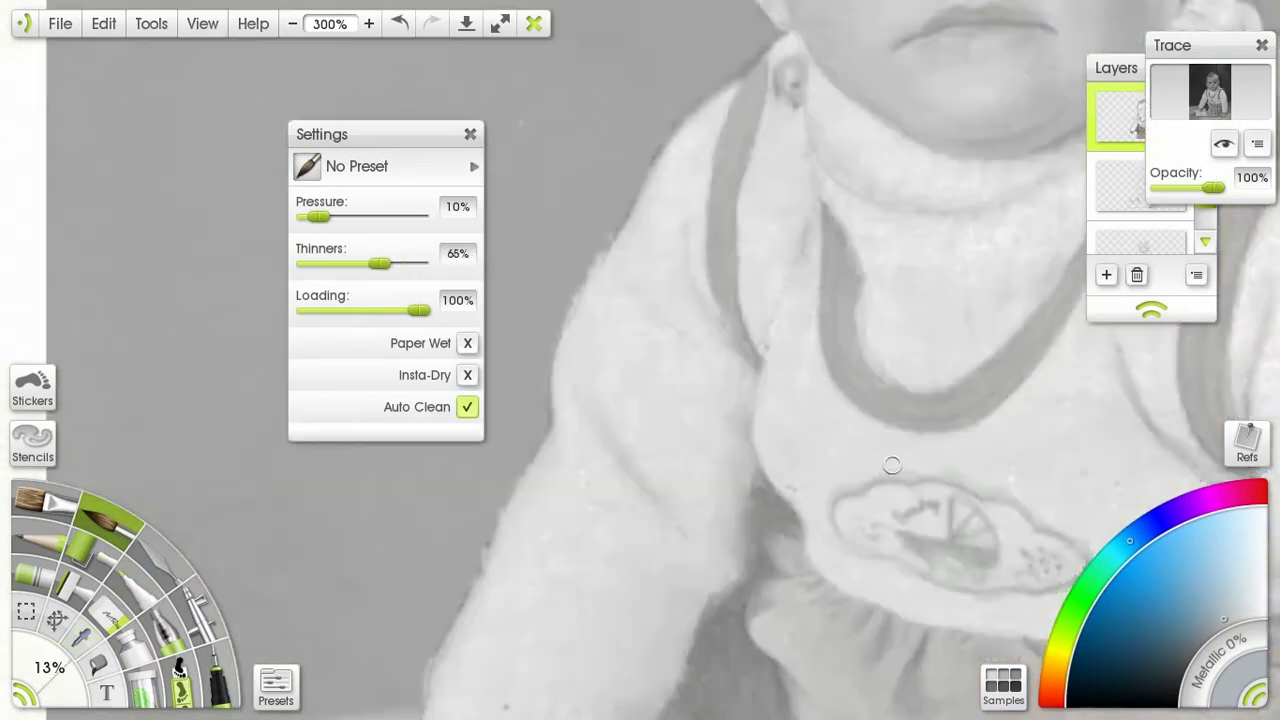
# - Compare against the photo, dilute the watercolour more, and check by toggling the line art layer
pyautogui.click(1222, 147)
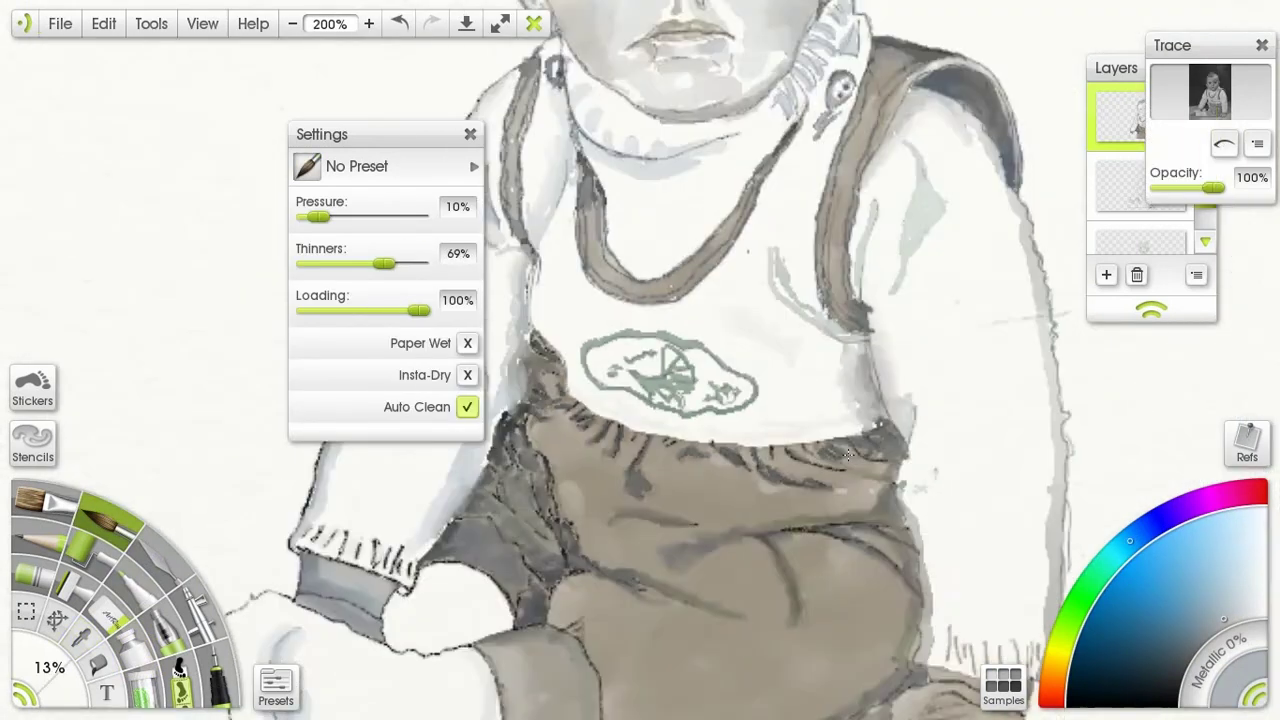
pyautogui.click(1222, 147)
pyautogui.click(1222, 147)
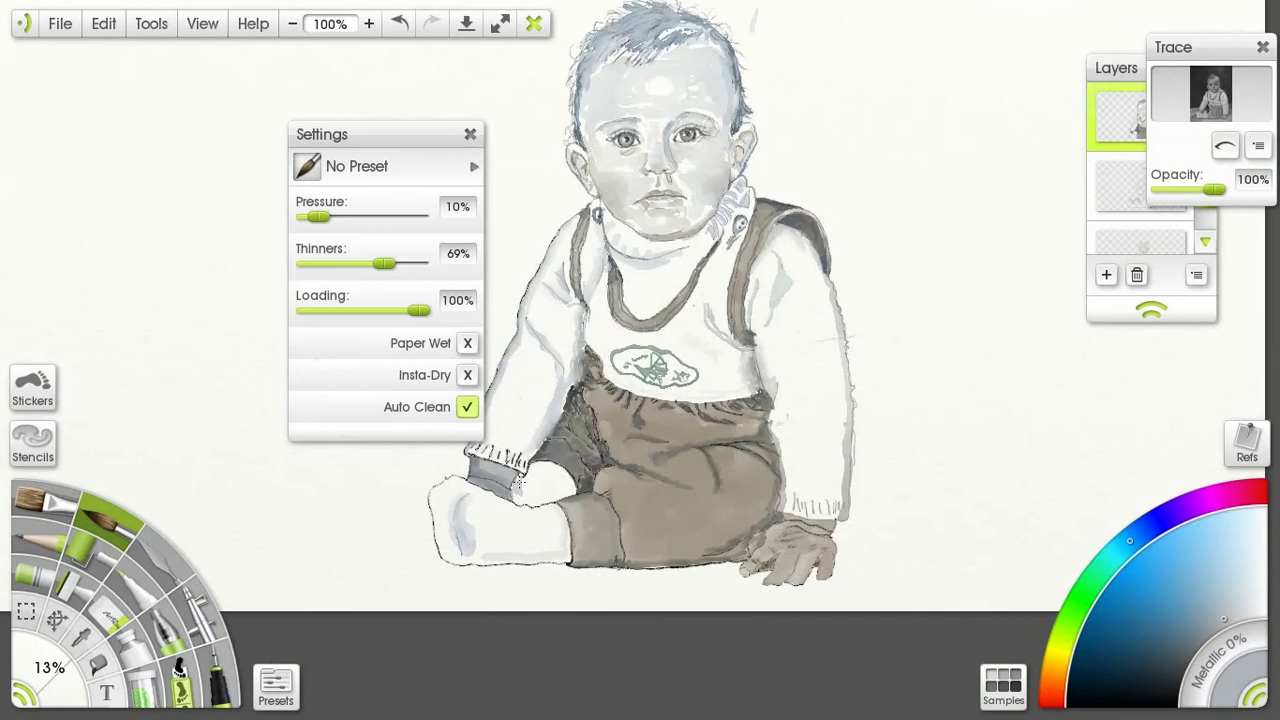
pyautogui.moveTo(392, 265); pyautogui.dragTo(416, 264)
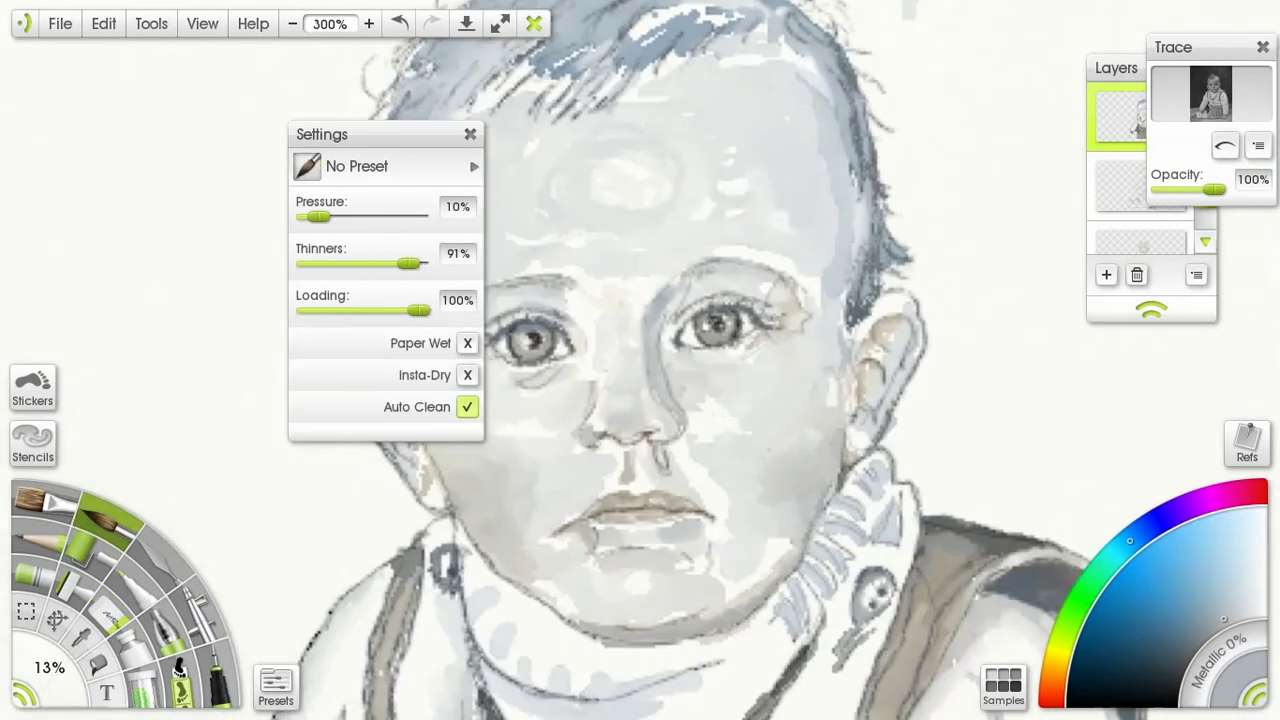
pyautogui.click(1100, 97)
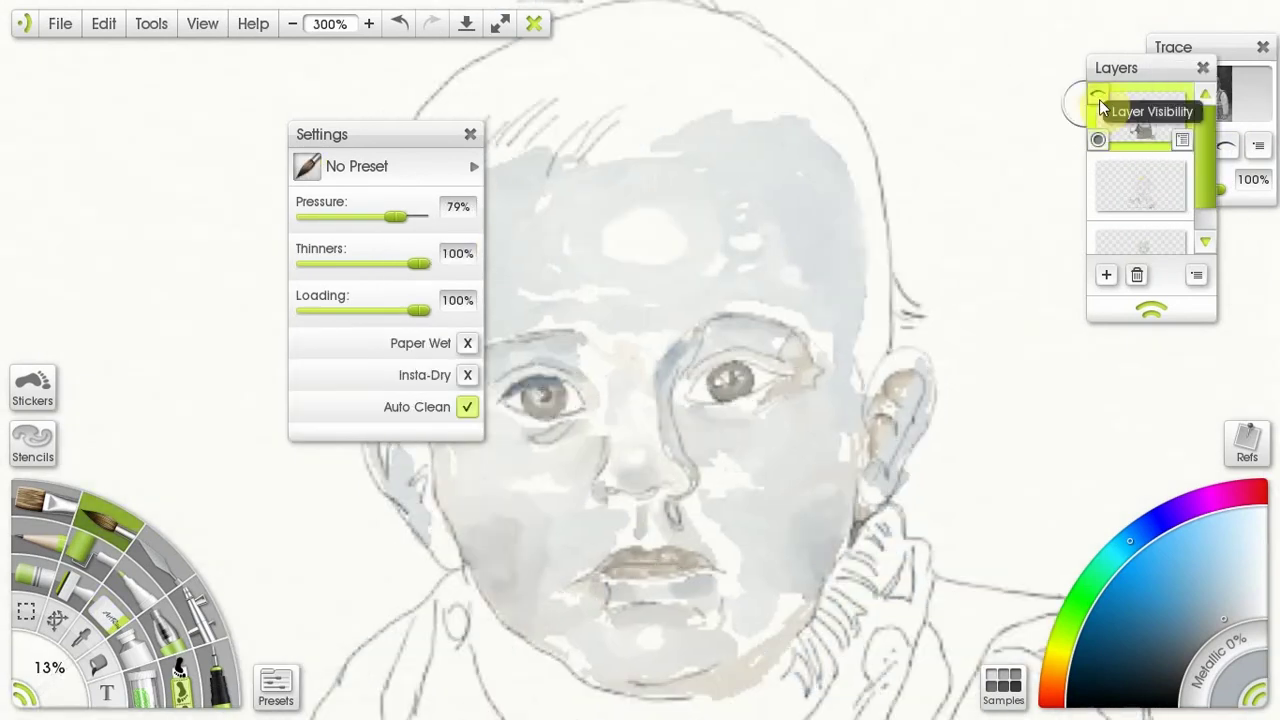
pyautogui.moveTo(430, 265); pyautogui.dragTo(420, 267)
pyautogui.click(1094, 134)
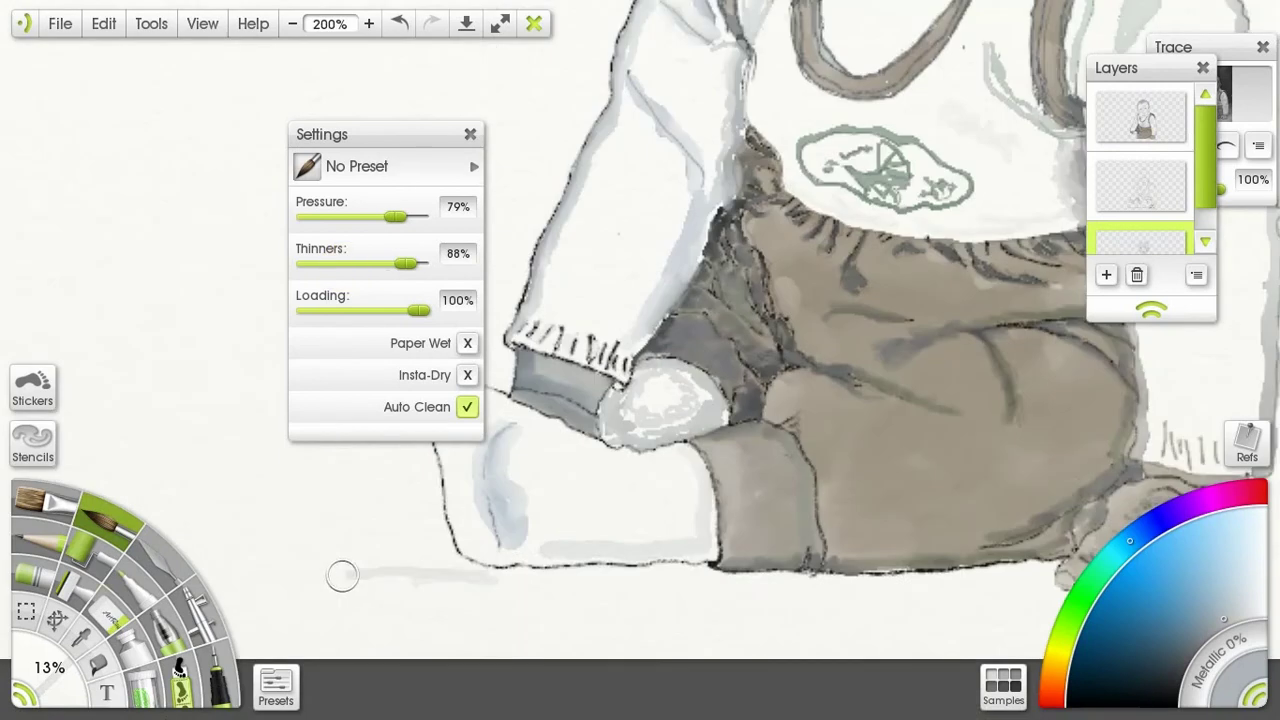
# - Wash a grey floor shadow along the figure's bottom outline and under the hand
pyautogui.moveTo(337, 574)
pyautogui.mouseDown()
pyautogui.moveTo(645, 567)
pyautogui.moveTo(849, 583)
pyautogui.moveTo(604, 583)
pyautogui.moveTo(635, 597)
pyautogui.moveTo(748, 600)
pyautogui.mouseUp()
pyautogui.press('p')
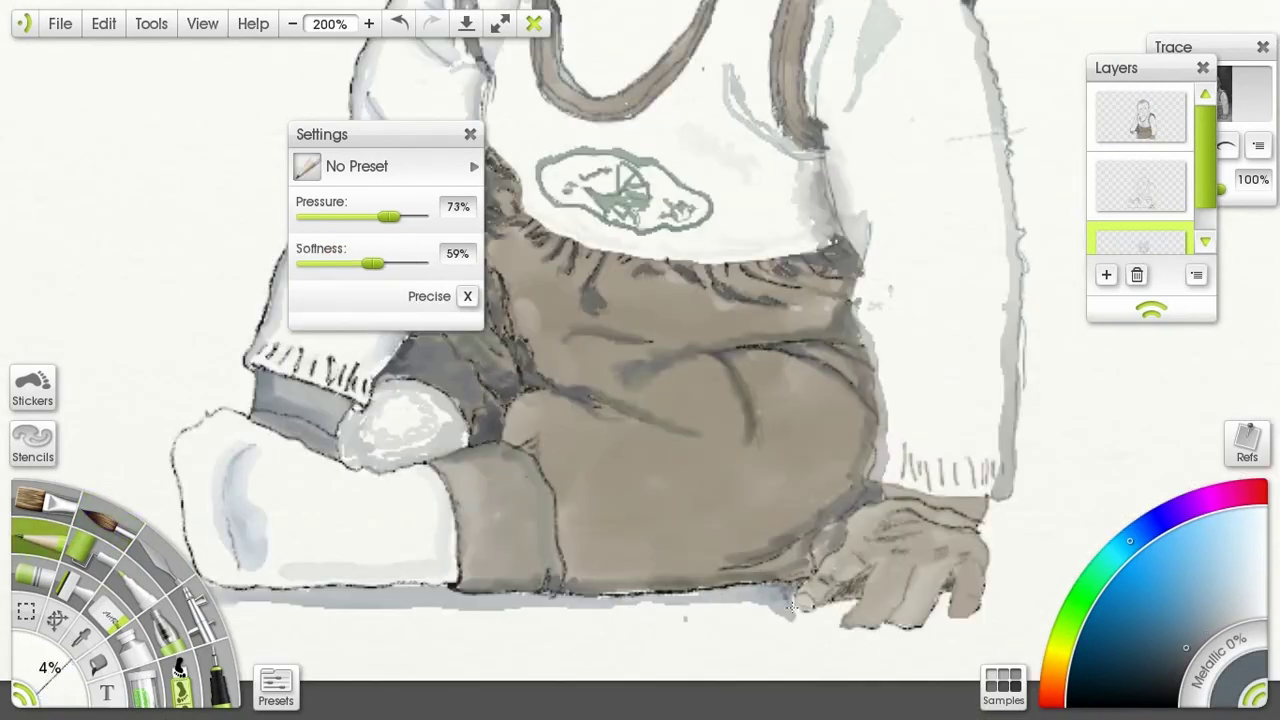
pyautogui.moveTo(905, 628)
pyautogui.mouseDown()
pyautogui.moveTo(985, 600)
pyautogui.moveTo(1053, 552)
pyautogui.moveTo(1090, 550)
pyautogui.mouseUp()
pyautogui.press('w')
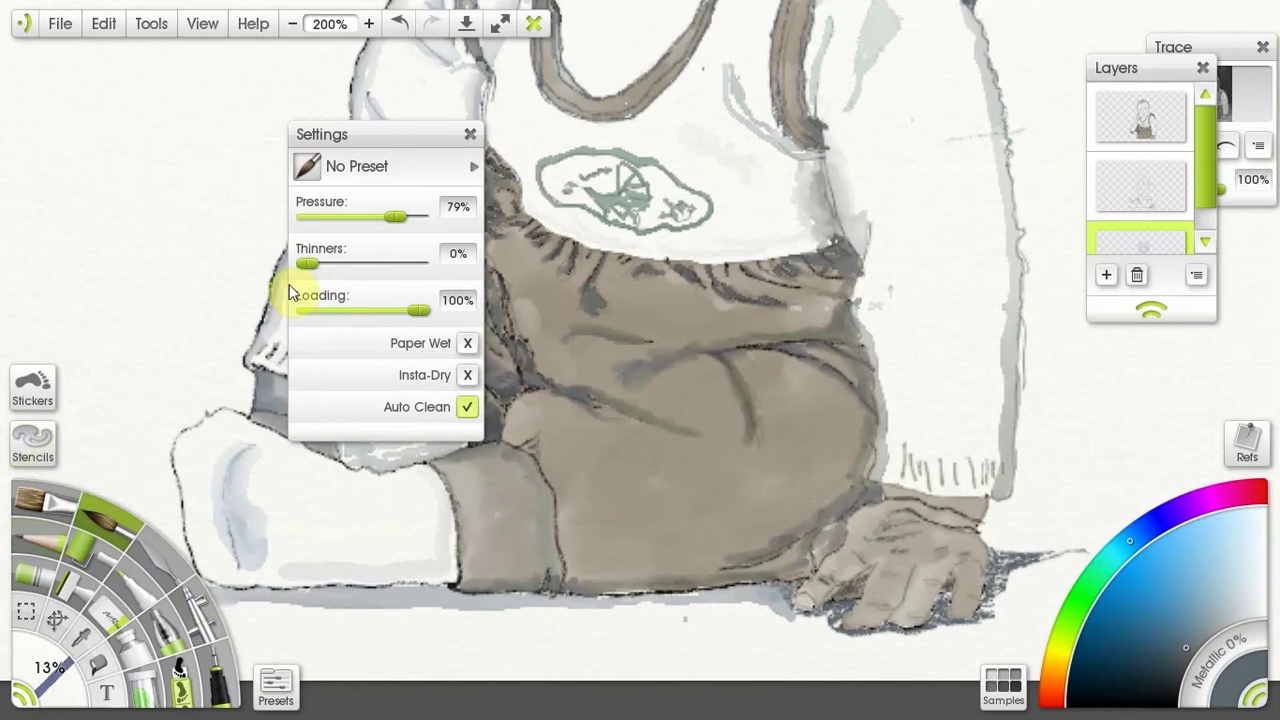
pyautogui.moveTo(297, 263); pyautogui.dragTo(346, 263)
pyautogui.moveTo(392, 600)
pyautogui.mouseDown()
pyautogui.moveTo(740, 600)
pyautogui.moveTo(505, 596)
pyautogui.moveTo(840, 618)
pyautogui.moveTo(1060, 553)
pyautogui.mouseUp()
pyautogui.moveTo(200, 595); pyautogui.dragTo(400, 600)
pyautogui.moveTo(346, 263); pyautogui.dragTo(394, 263)
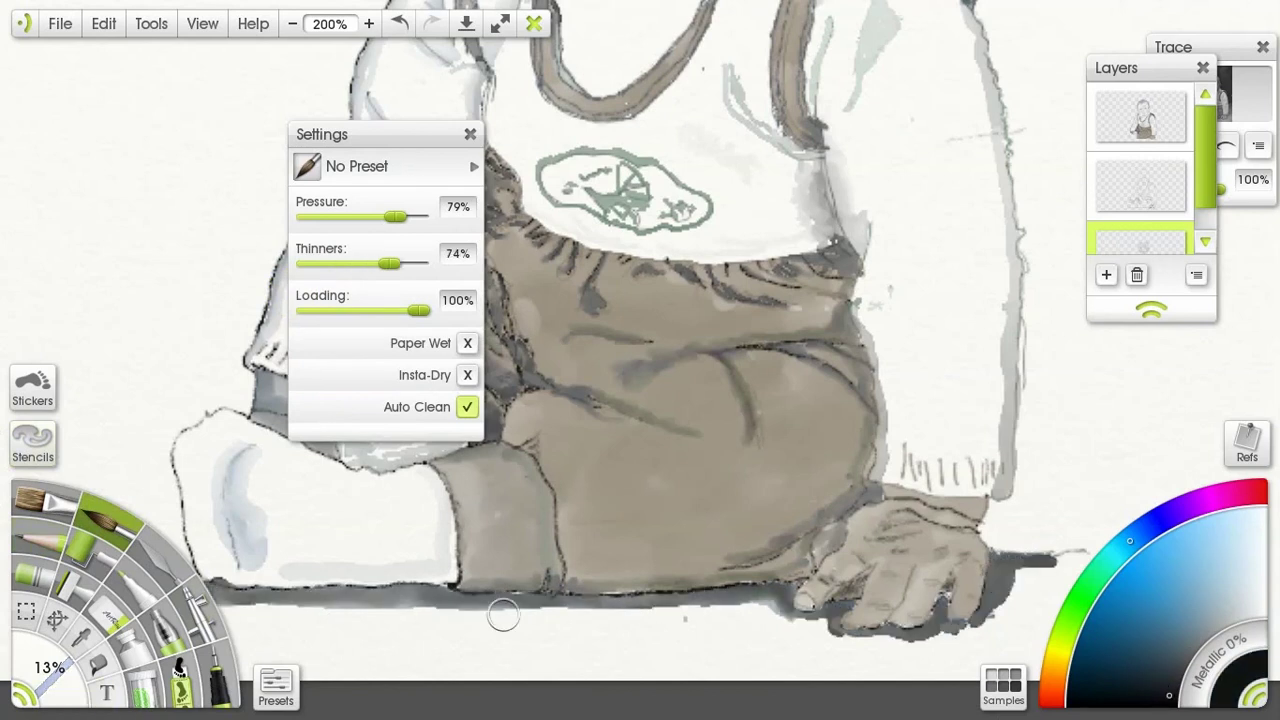
pyautogui.moveTo(395, 216); pyautogui.dragTo(406, 216)
pyautogui.moveTo(394, 263); pyautogui.dragTo(399, 263)
pyautogui.moveTo(500, 605)
pyautogui.mouseDown()
pyautogui.moveTo(695, 627)
pyautogui.moveTo(255, 605)
pyautogui.moveTo(997, 617)
pyautogui.moveTo(384, 640)
pyautogui.mouseUp()
# - Paint watercolour shadow around the resting hand
pyautogui.scroll(-2, 384, 640)
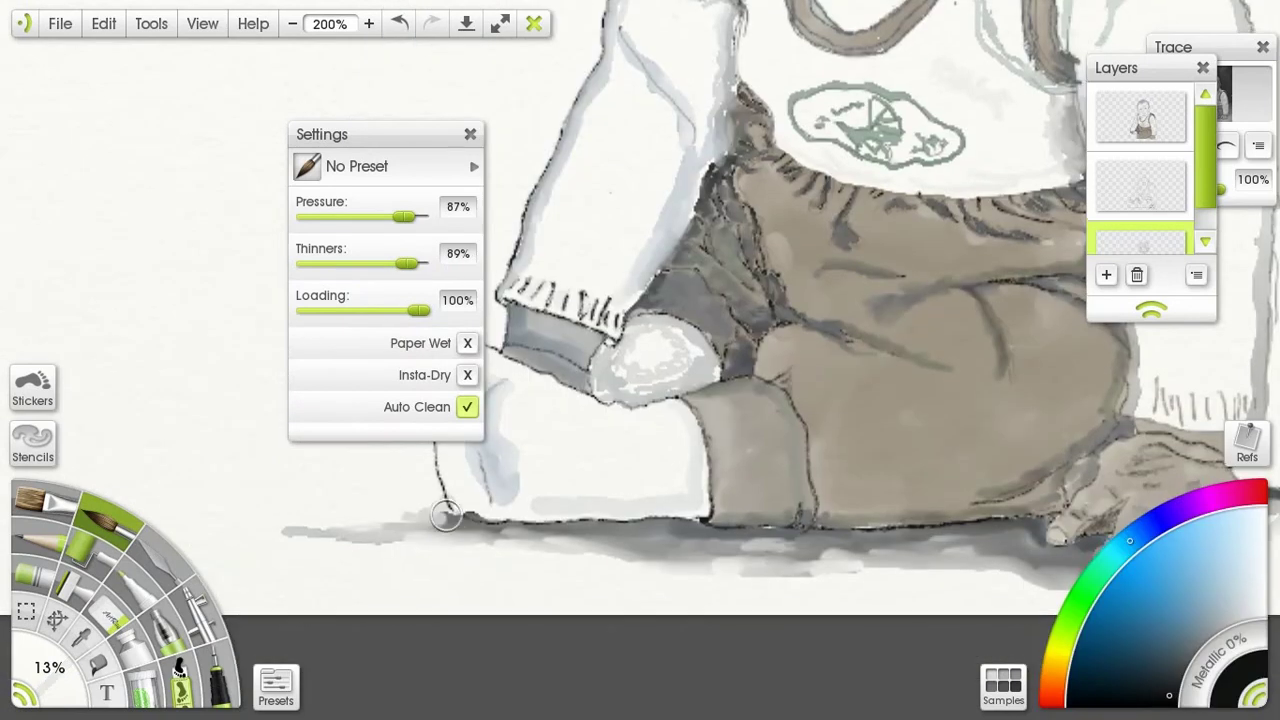
pyautogui.press('e')
pyautogui.scroll(-2, 953, 493)
pyautogui.press('w')
pyautogui.scroll(-1, 953, 493)
pyautogui.scroll(3, 871, 491)
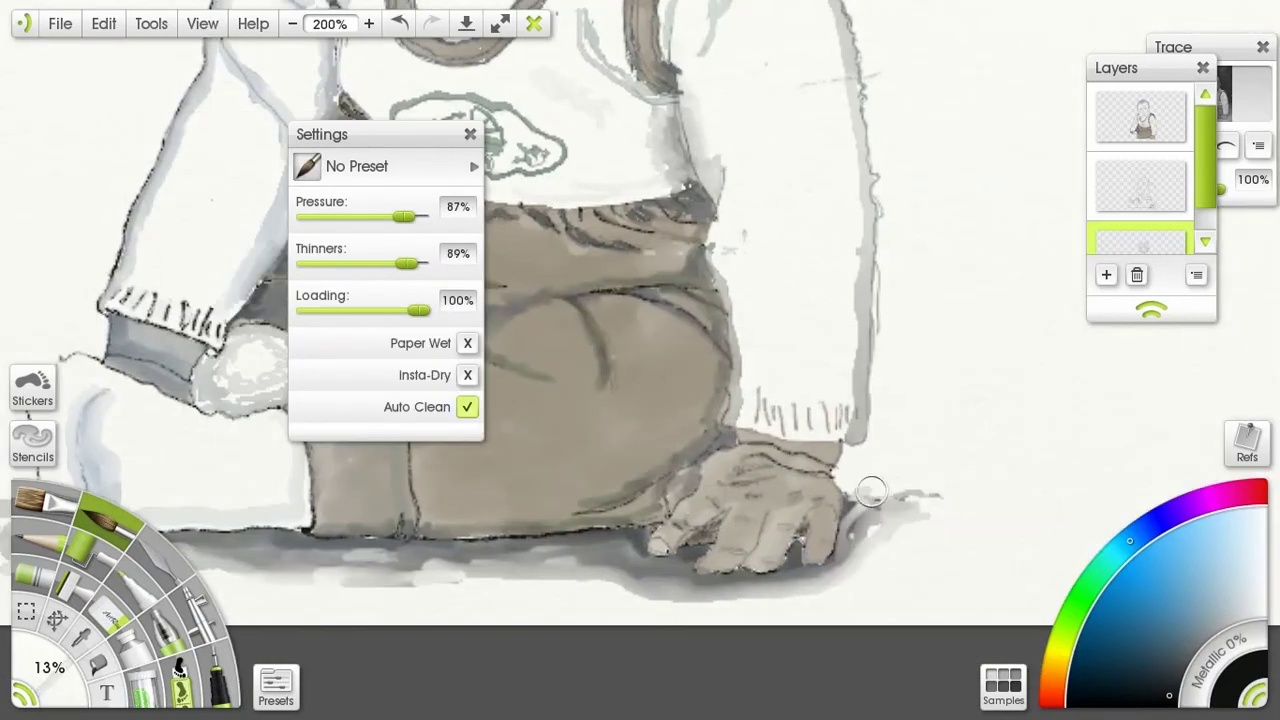
pyautogui.moveTo(871, 491)
pyautogui.mouseDown()
pyautogui.moveTo(853, 531)
pyautogui.moveTo(767, 565)
pyautogui.moveTo(769, 474)
pyautogui.moveTo(845, 557)
pyautogui.mouseUp()
# - Undo an accidental ink mark, return to watercolour, and show the brush settings
pyautogui.press('i')
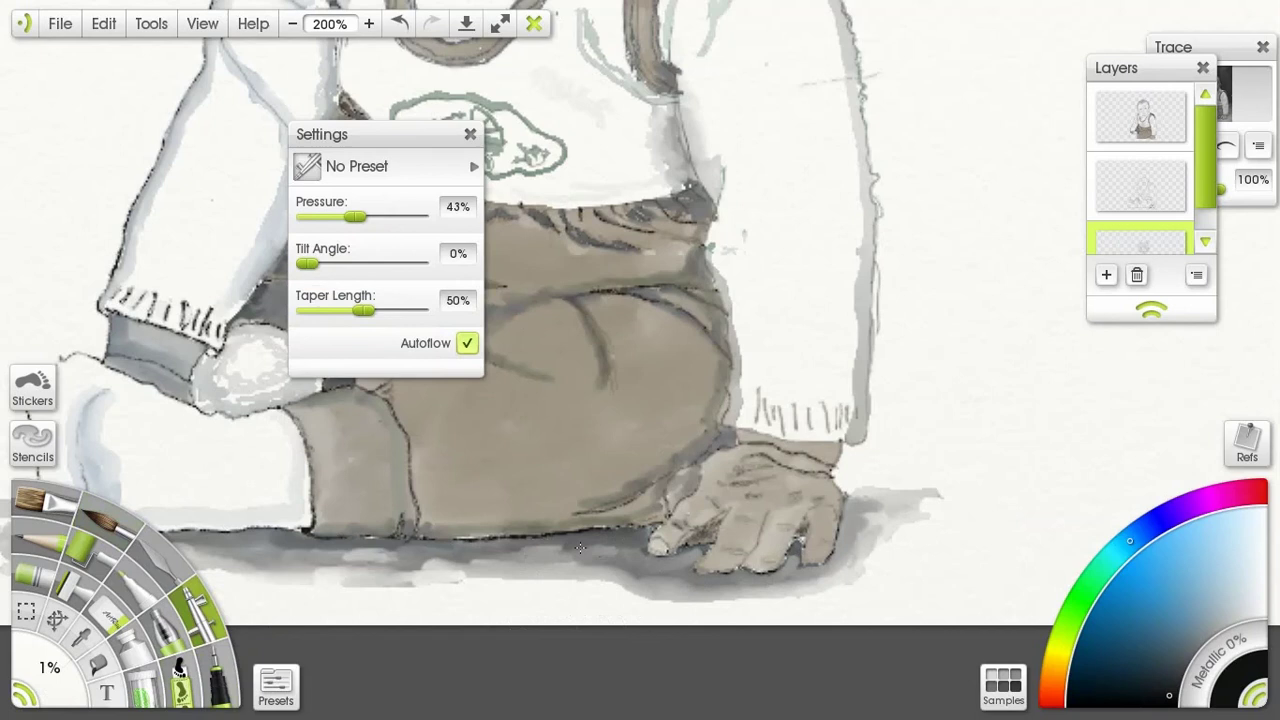
pyautogui.scroll(2, 594, 431)
pyautogui.moveTo(400, 216); pyautogui.dragTo(440, 216)
pyautogui.press('w')
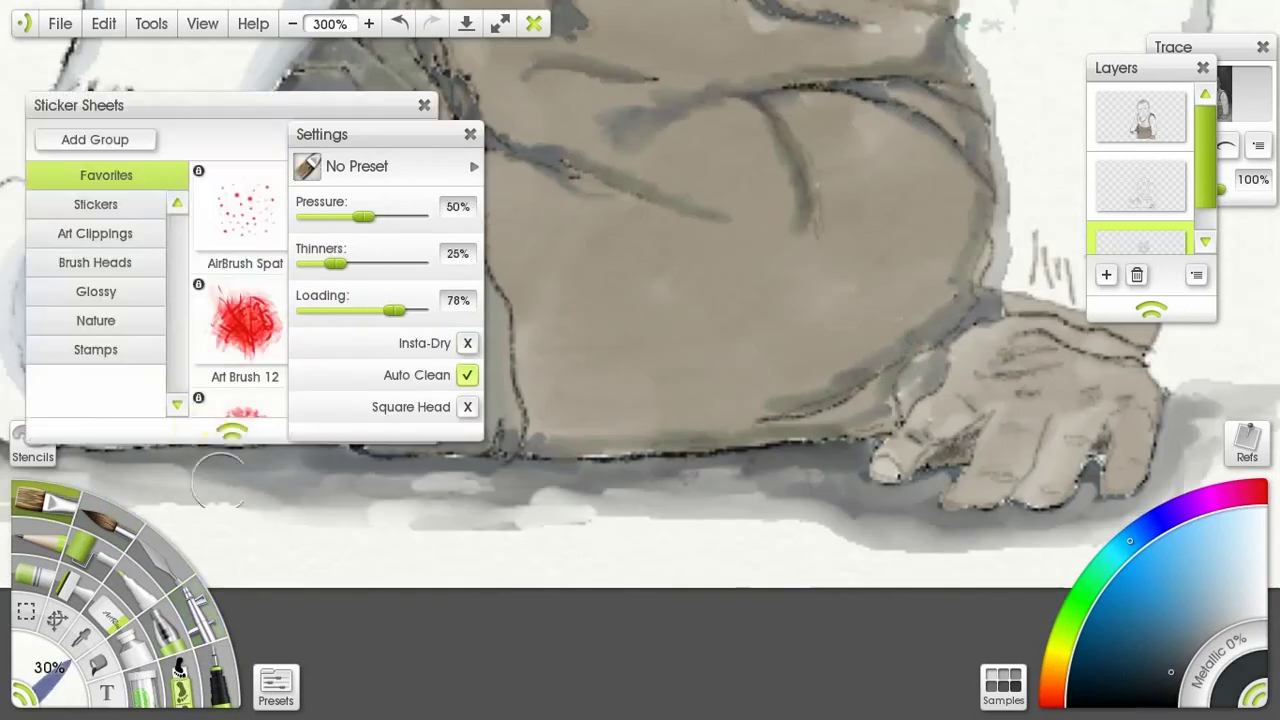
pyautogui.hotkey('ctrl', 'z')
pyautogui.hotkey('ctrl', 'y')
pyautogui.click(32, 440)
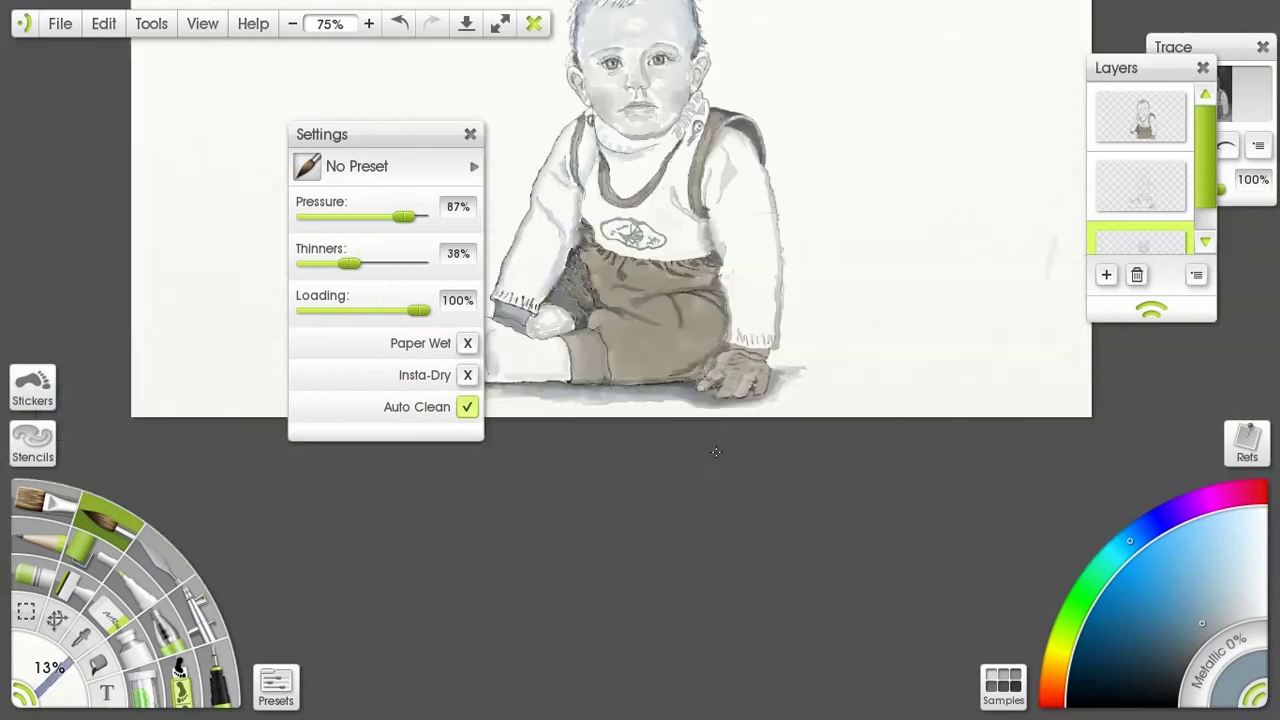
pyautogui.scroll(-4, 599, 285)
pyautogui.scroll(4, 135, 410)
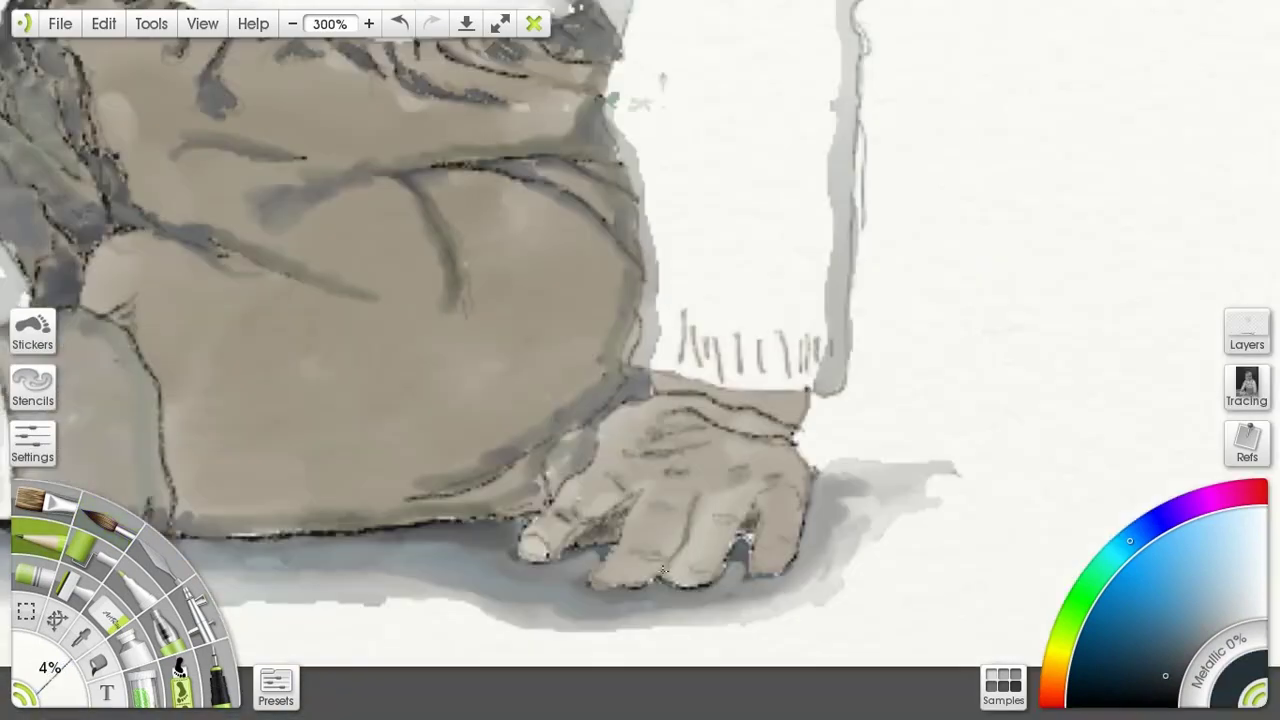
# - With the Pencil, handwrite the date ending in 2021 on the floor below the hand
pyautogui.click(32, 440)
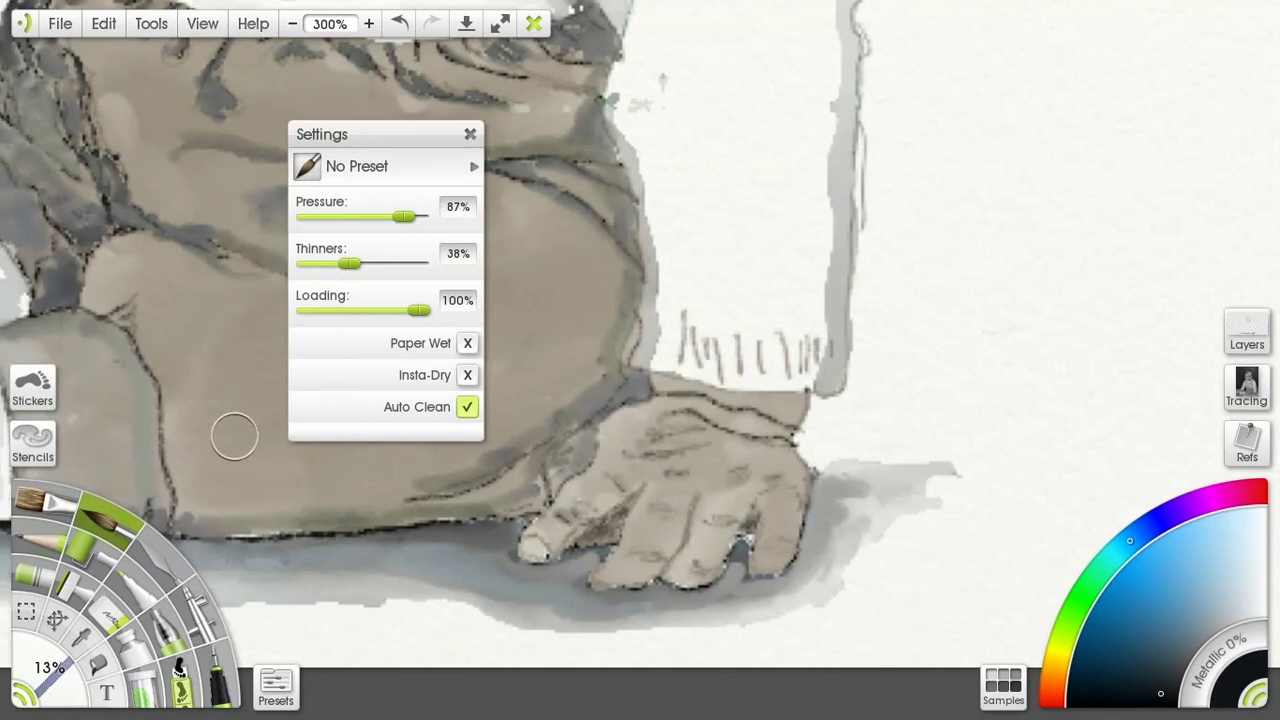
pyautogui.press('p')
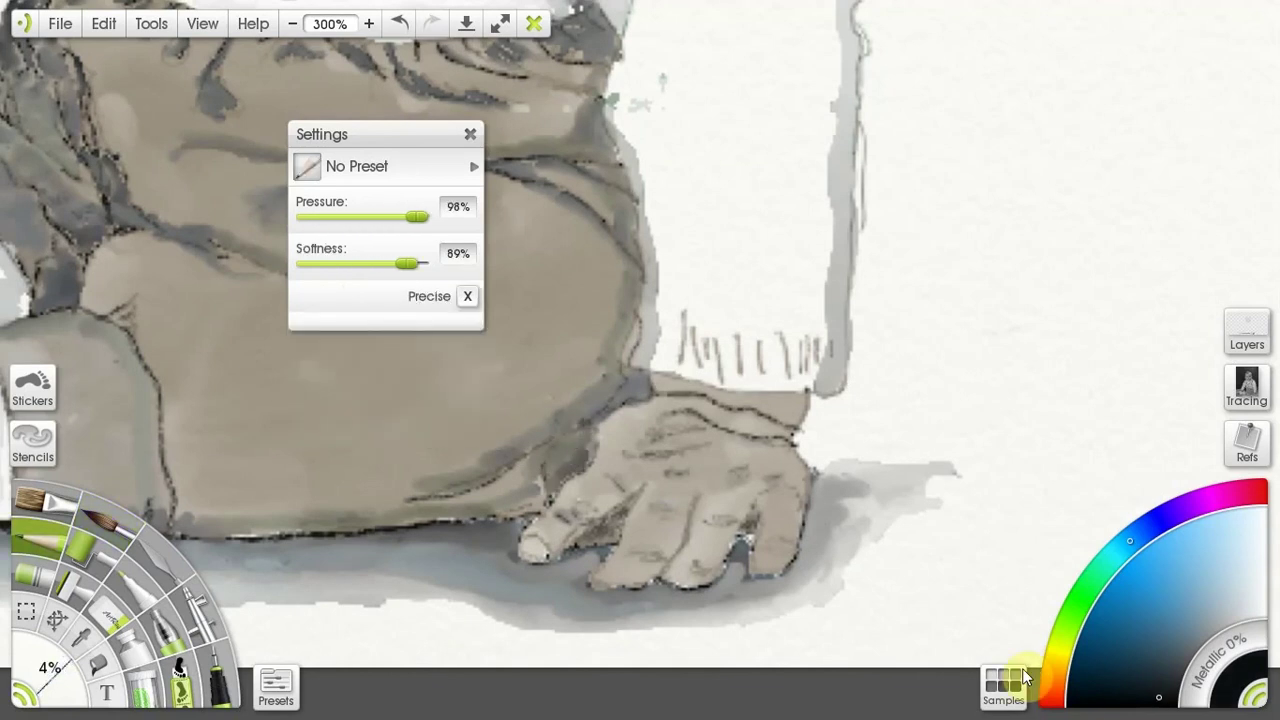
pyautogui.click(772, 624)
pyautogui.moveTo(790, 600); pyautogui.dragTo(792, 624)
pyautogui.moveTo(843, 601); pyautogui.dragTo(866, 621)
pyautogui.moveTo(882, 603); pyautogui.dragTo(880, 604)
pyautogui.moveTo(908, 601); pyautogui.dragTo(930, 621)
pyautogui.moveTo(944, 599); pyautogui.dragTo(948, 622)
# - Open the Layers panel, pick a lighter shade and zoom out to 100%
pyautogui.click(1247, 330)
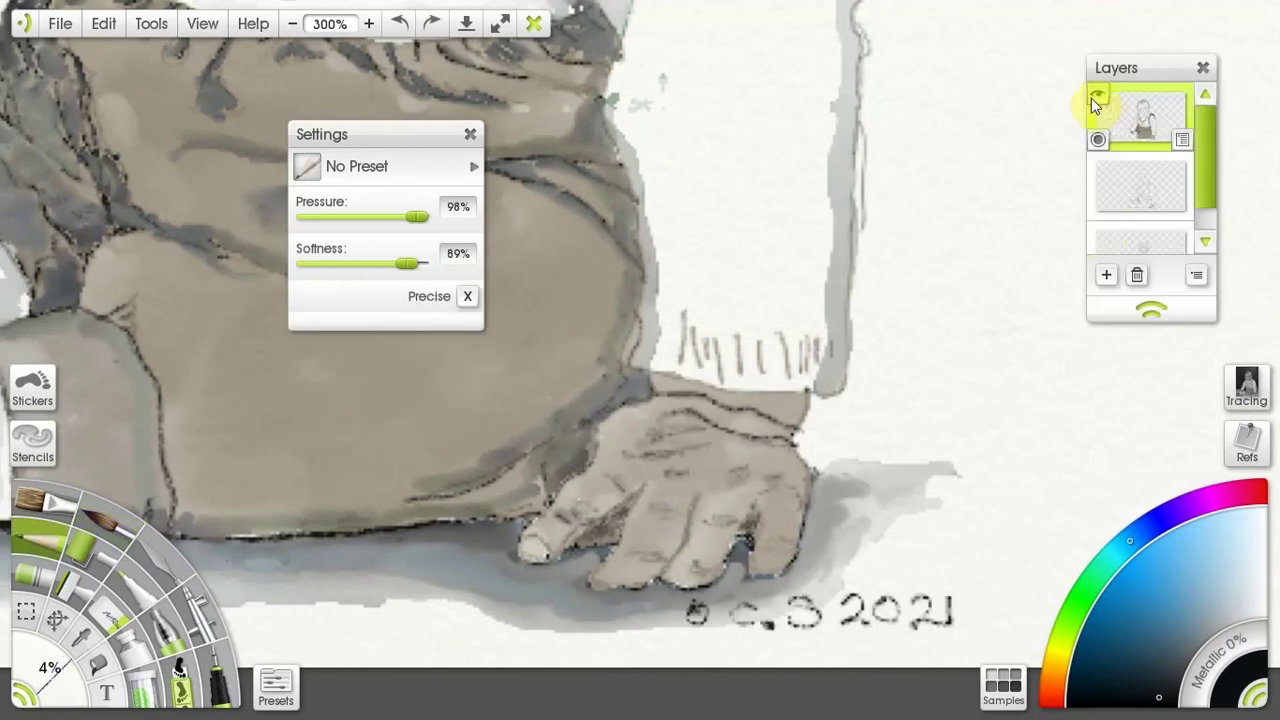
pyautogui.keyDown('alt'); pyautogui.click(545, 505); pyautogui.keyUp('alt')
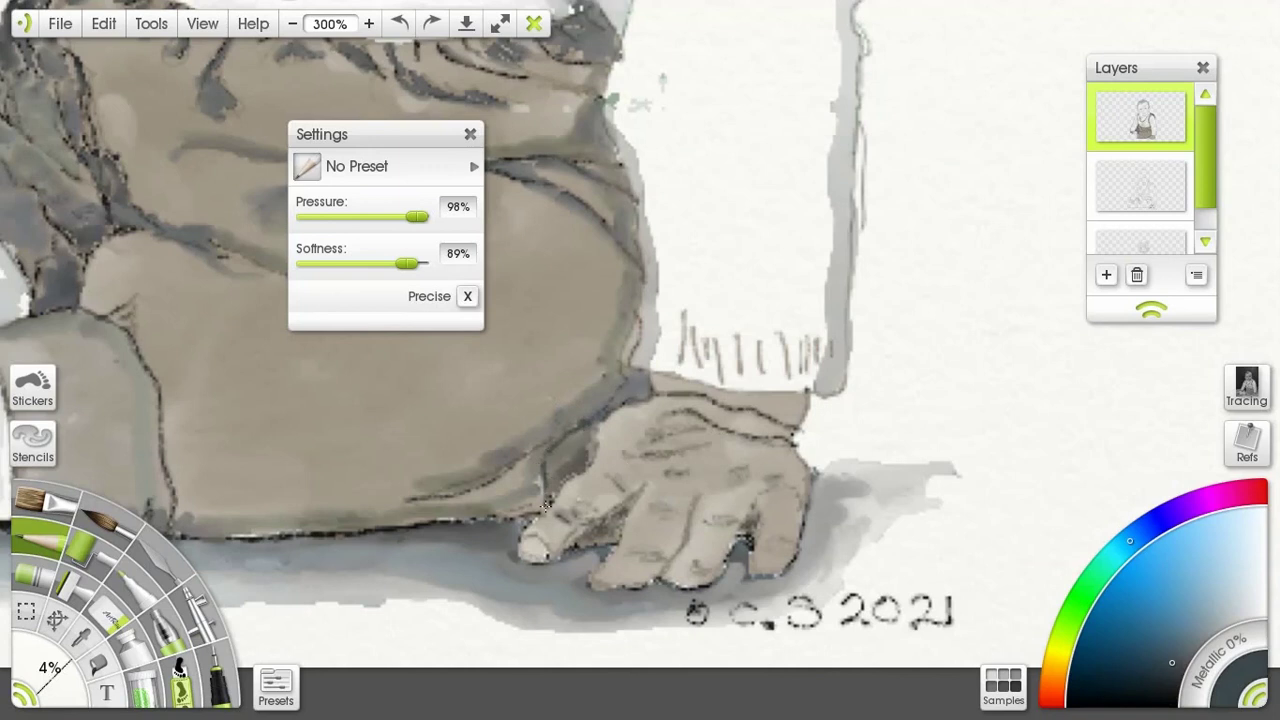
pyautogui.scroll(-5, 690, 512)
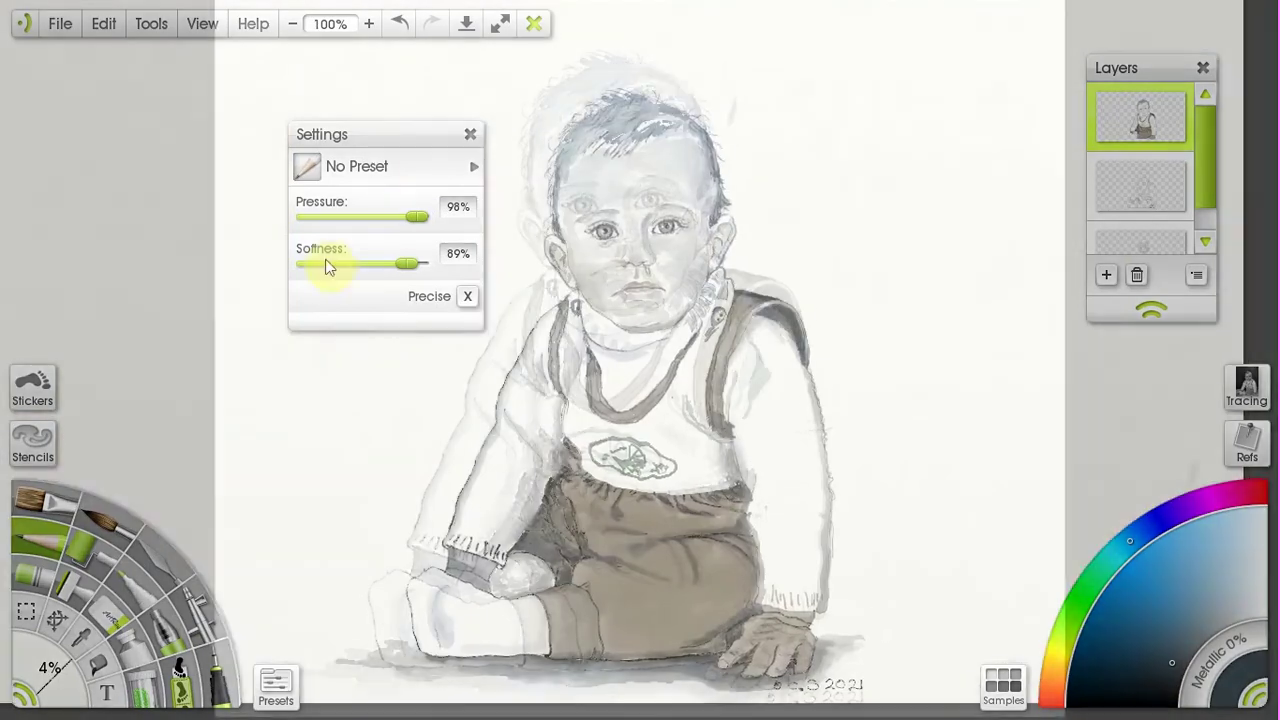